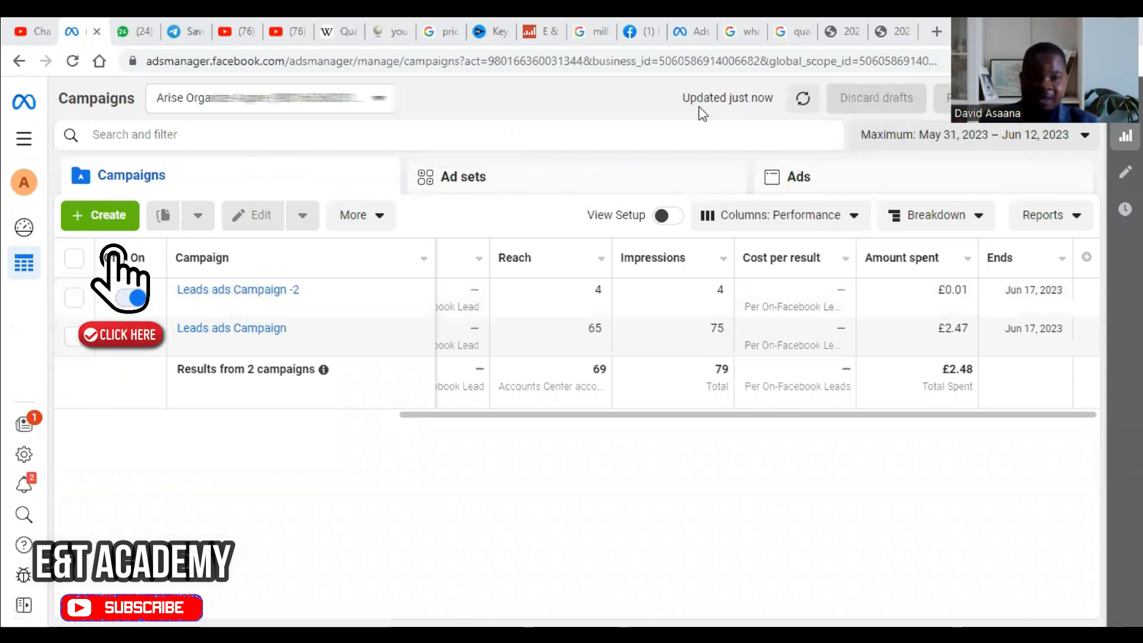
# - Create a new campaign with the Leads objective
pyautogui.click(98, 214)
pyautogui.scroll(-3, 533, 338)
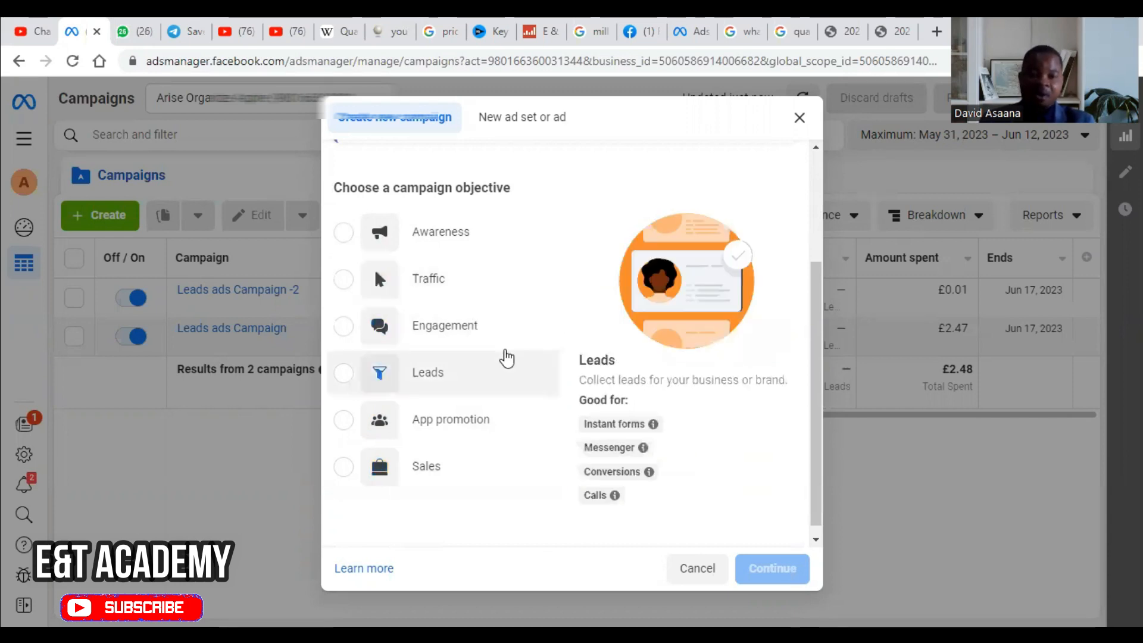
pyautogui.click(454, 374)
pyautogui.click(762, 571)
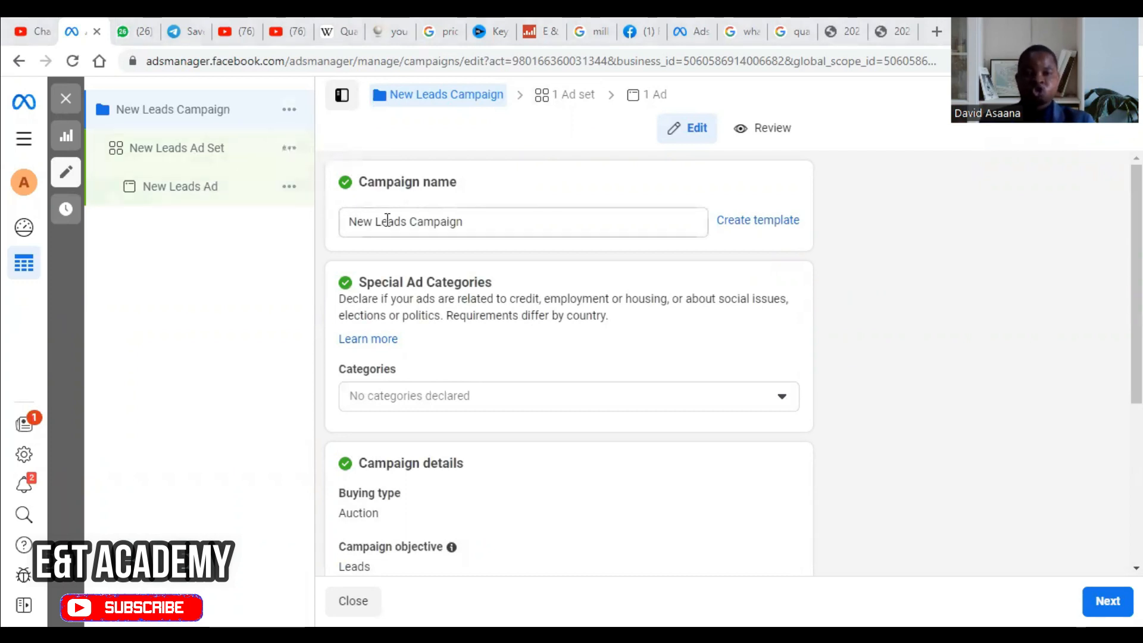
# - Rename the new campaign as Leads ads Campaign-Trial
pyautogui.click(406, 221)
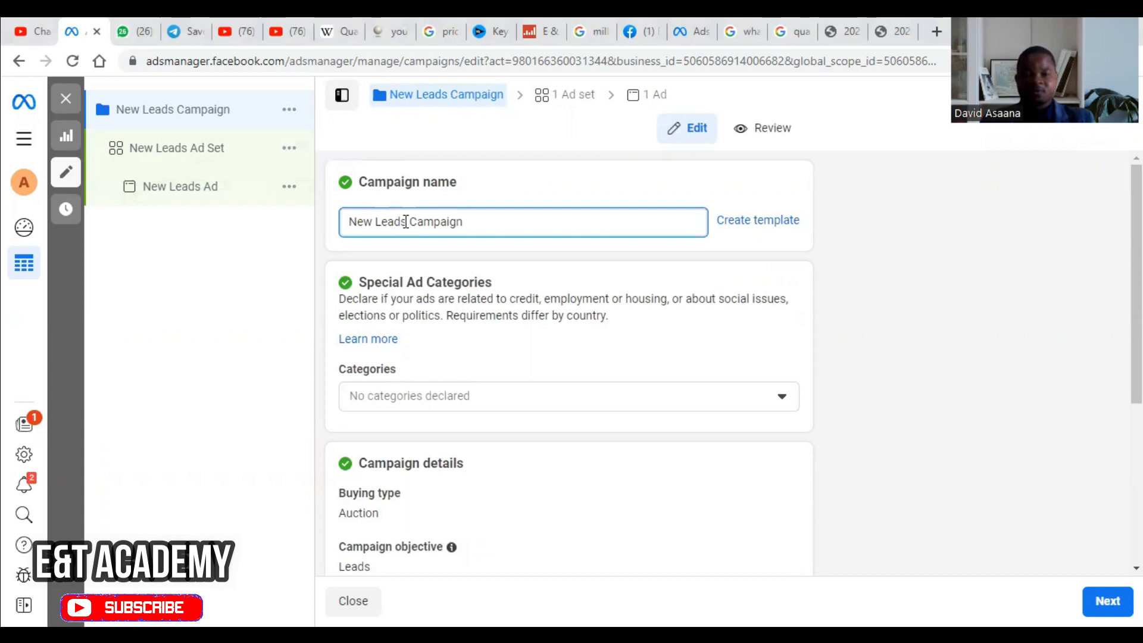
pyautogui.press('BackSpace')
pyautogui.press('BackSpace')
pyautogui.press('BackSpace')
pyautogui.press('BackSpace')
pyautogui.press('BackSpace')
pyautogui.press('BackSpace')
pyautogui.press('BackSpace')
pyautogui.press('BackSpace')
pyautogui.press('BackSpace')
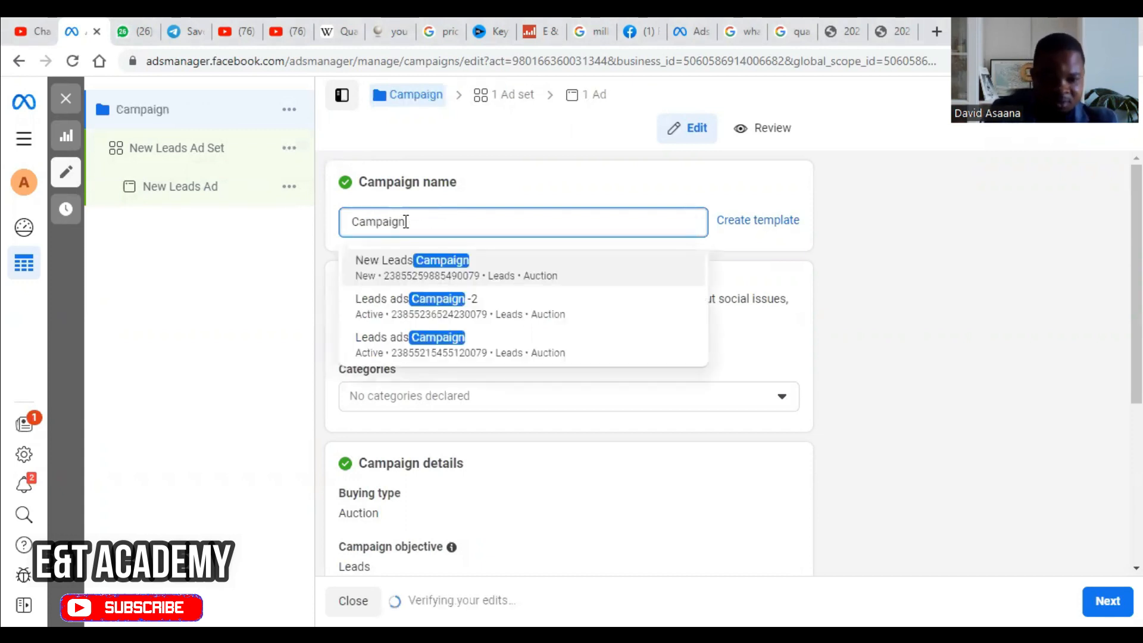
pyautogui.write('Leads ')
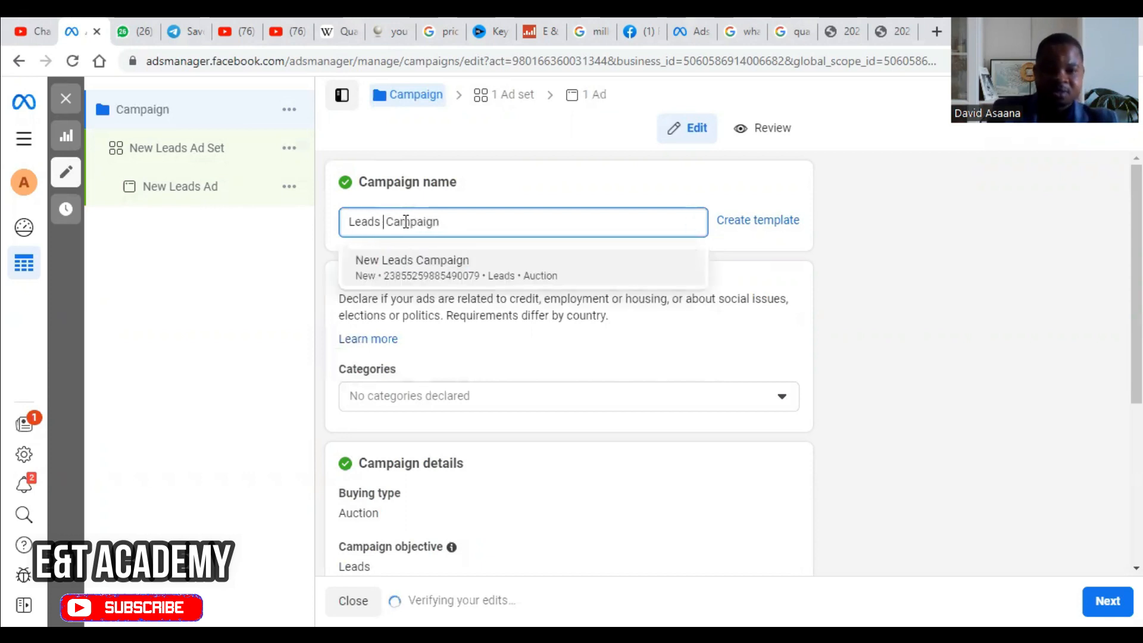
pyautogui.write('ads')
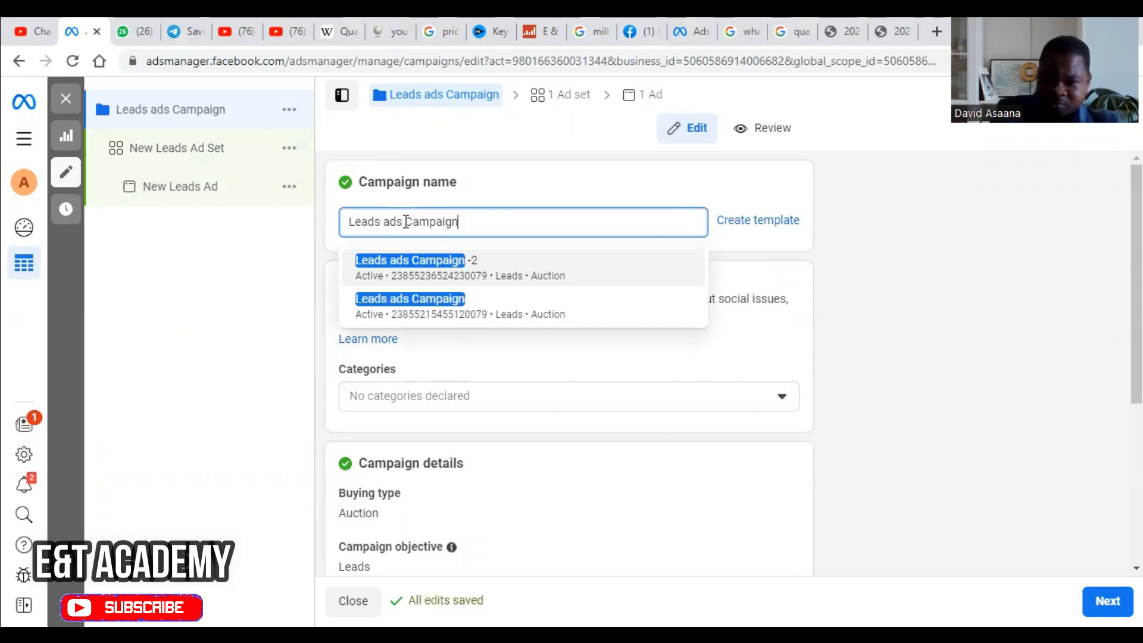
pyautogui.write('-')
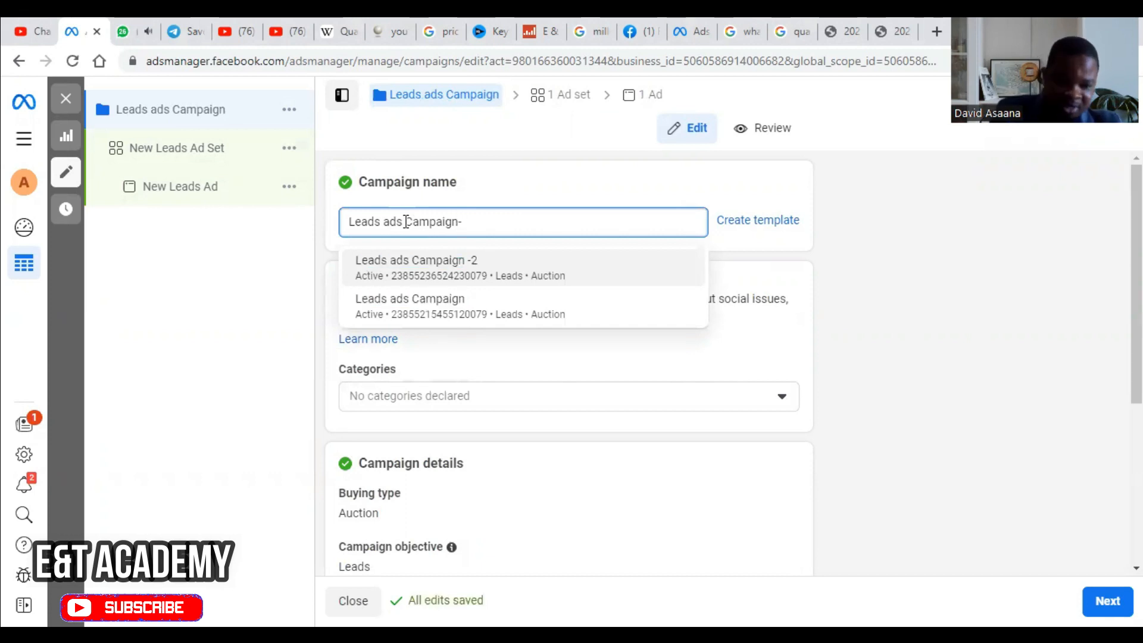
pyautogui.write('Trail')
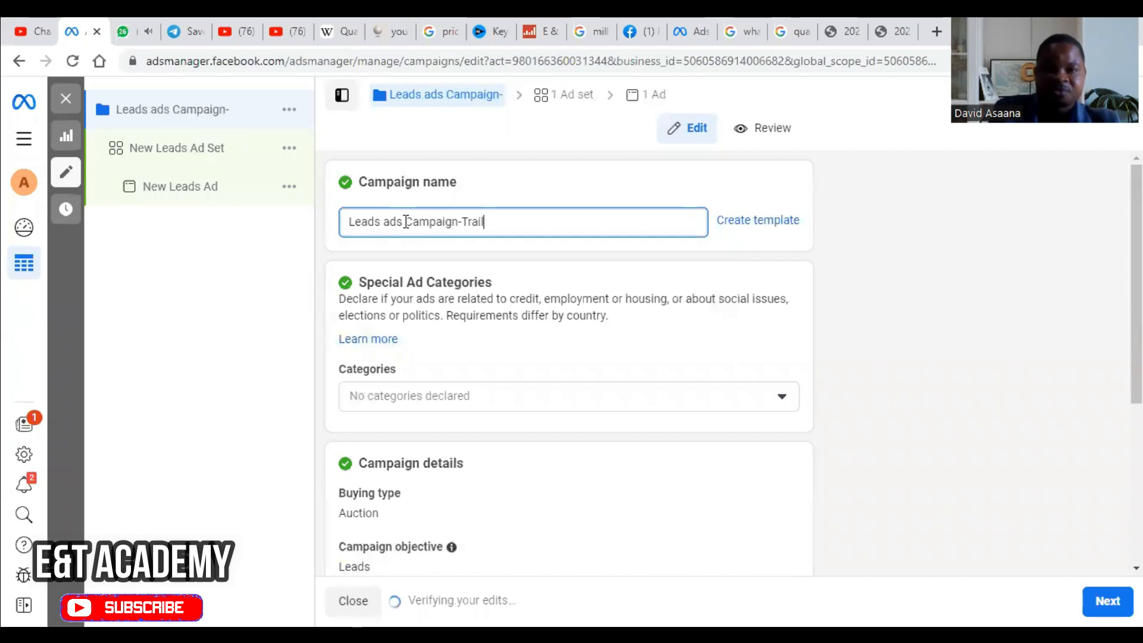
pyautogui.press('BackSpace')
pyautogui.press('BackSpace')
pyautogui.press('BackSpace')
pyautogui.press('BackSpace')
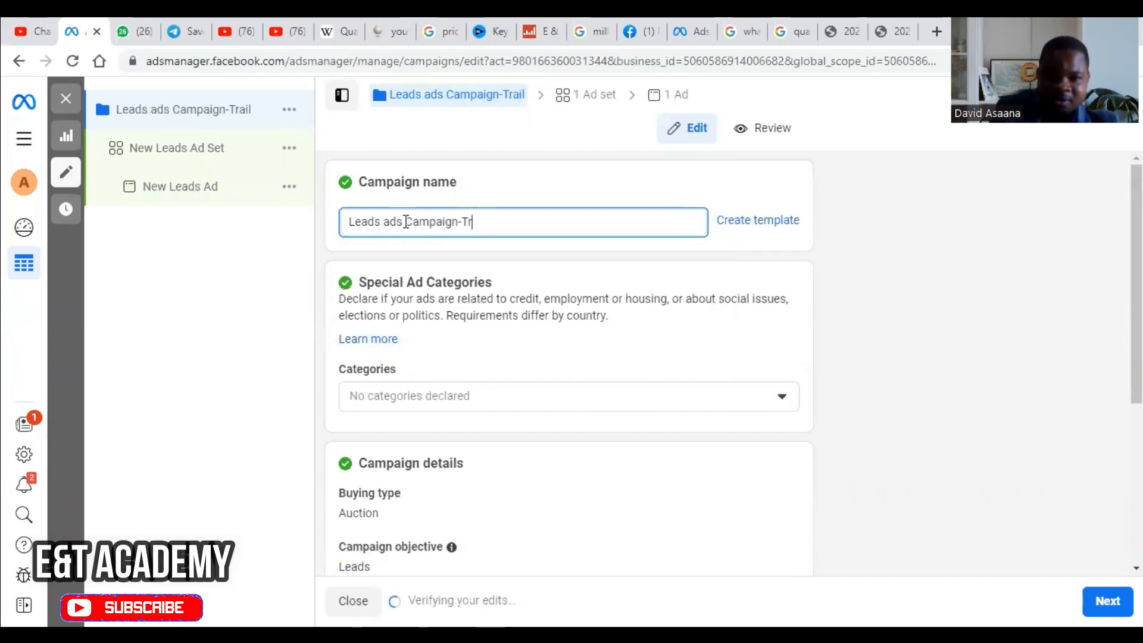
pyautogui.write('rial')
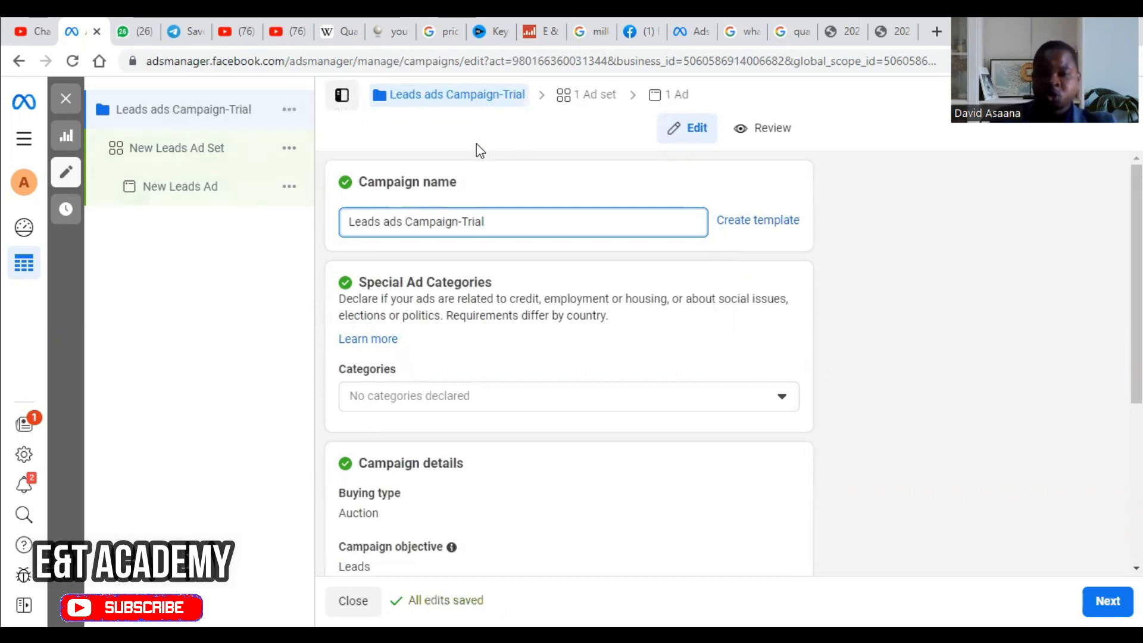
# - Review the campaign details, A/B test and Advantage campaign budget settings, and proceed to the ad set
pyautogui.scroll(-2, 660, 251)
pyautogui.scroll(-3, 477, 327)
pyautogui.scroll(5, 542, 301)
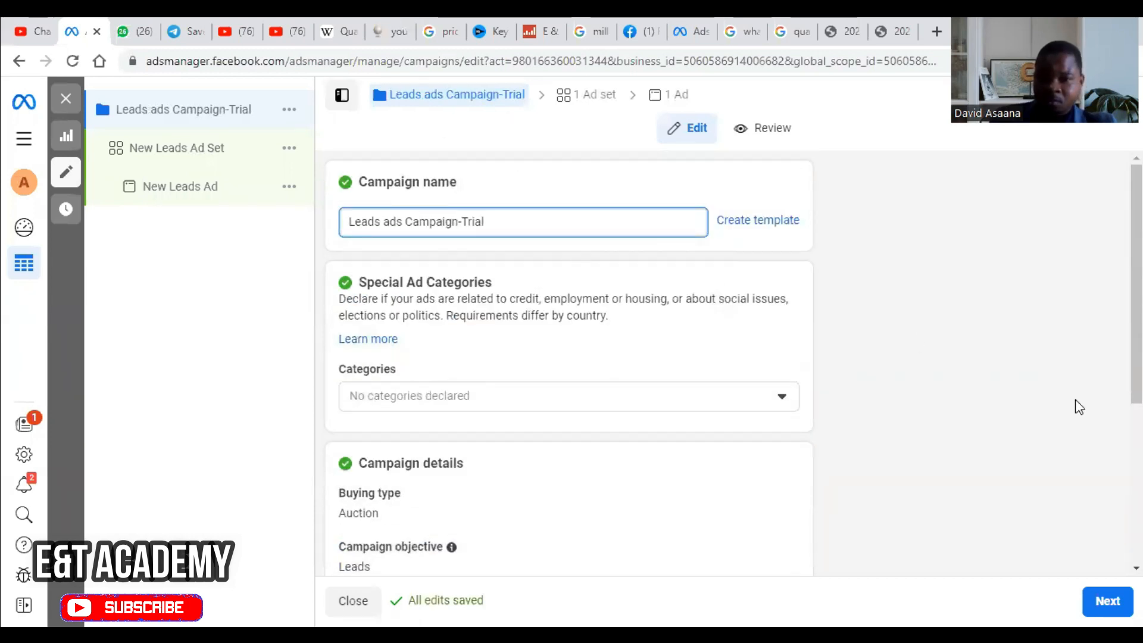
pyautogui.scroll(-5, 810, 460)
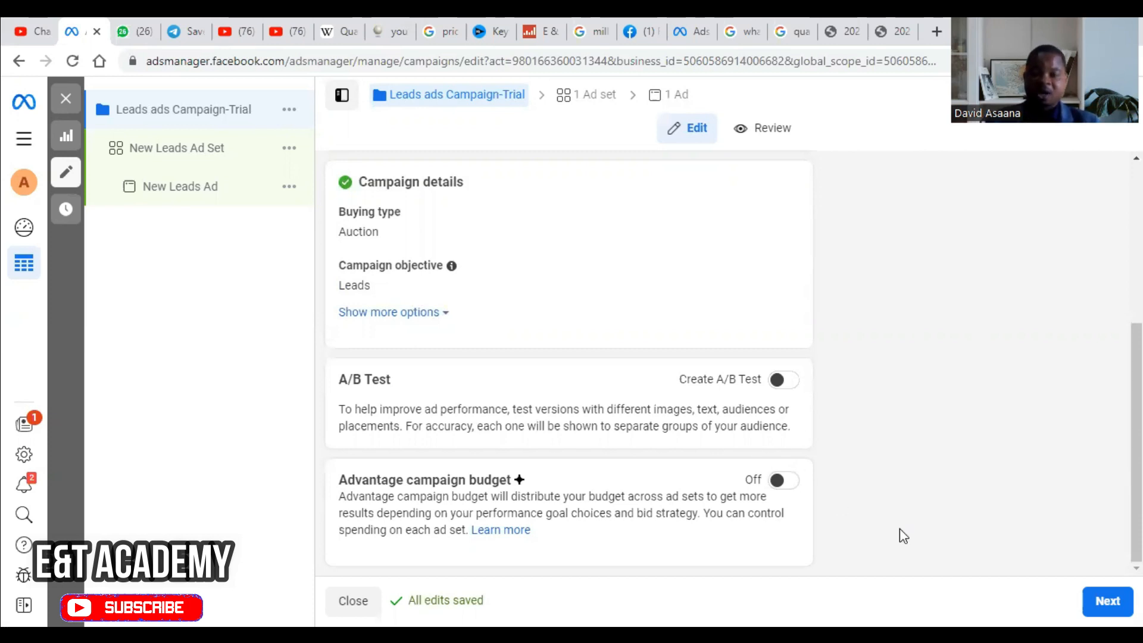
pyautogui.click(1106, 601)
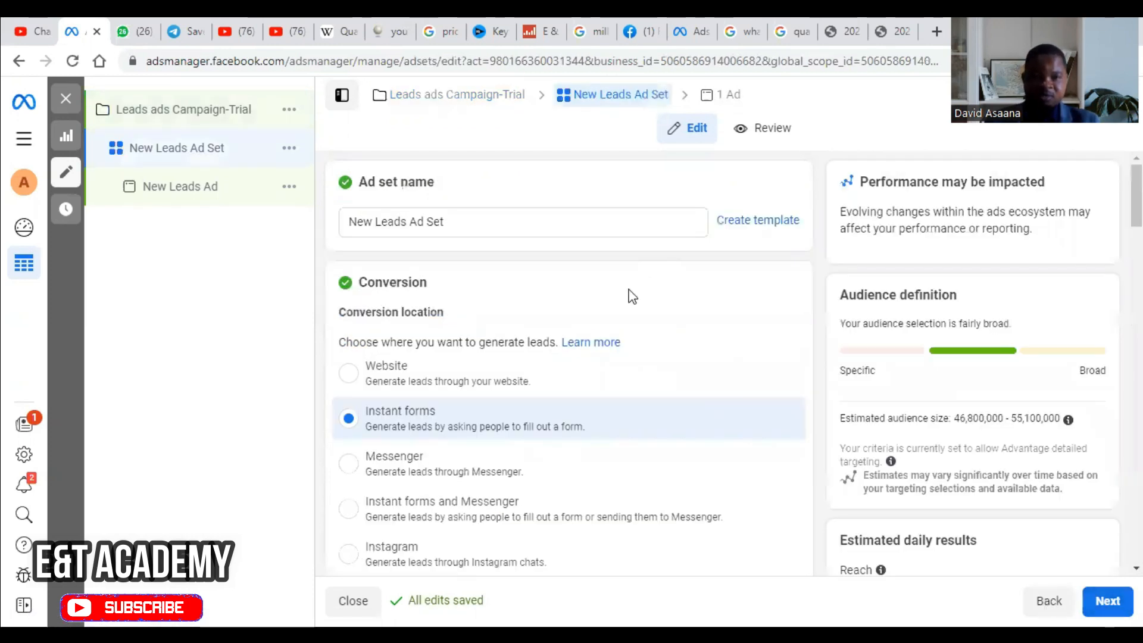
# - Review the ad set's conversion locations and choose Instant forms for generating leads
pyautogui.scroll(-3, 631, 296)
pyautogui.scroll(3, 472, 243)
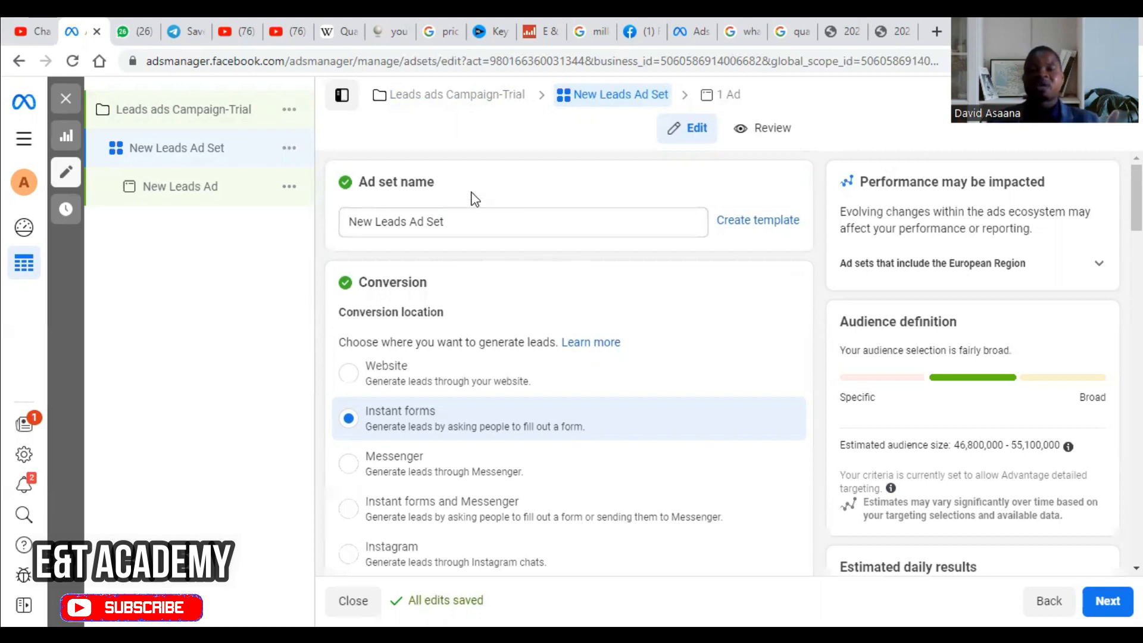
pyautogui.scroll(-5, 599, 253)
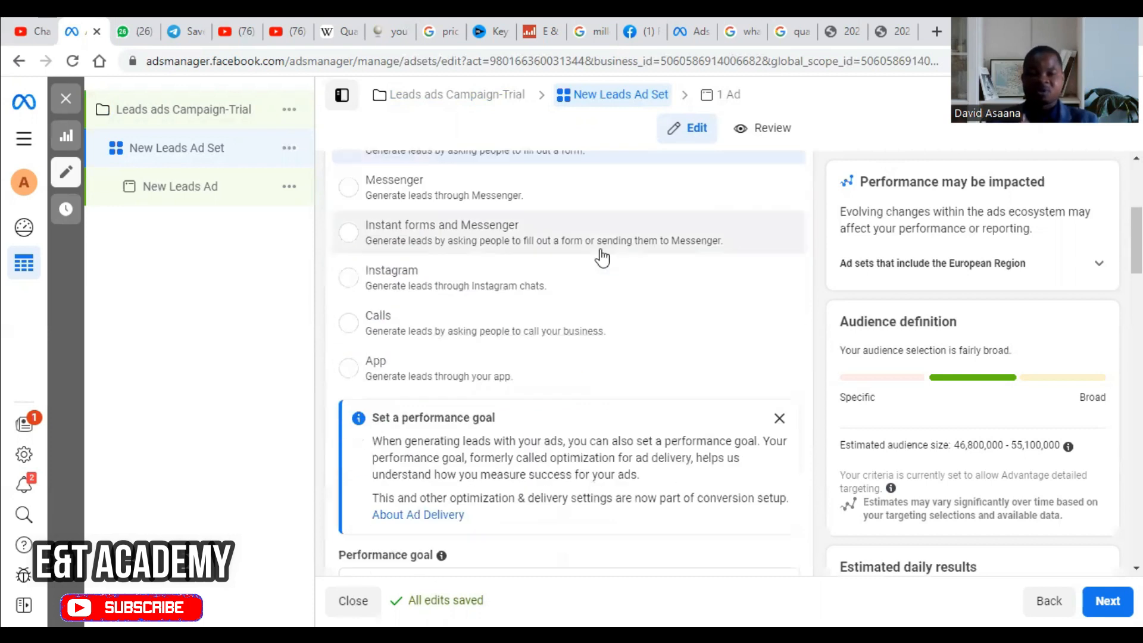
pyautogui.scroll(1, 596, 259)
pyautogui.click(369, 182)
pyautogui.scroll(3, 395, 254)
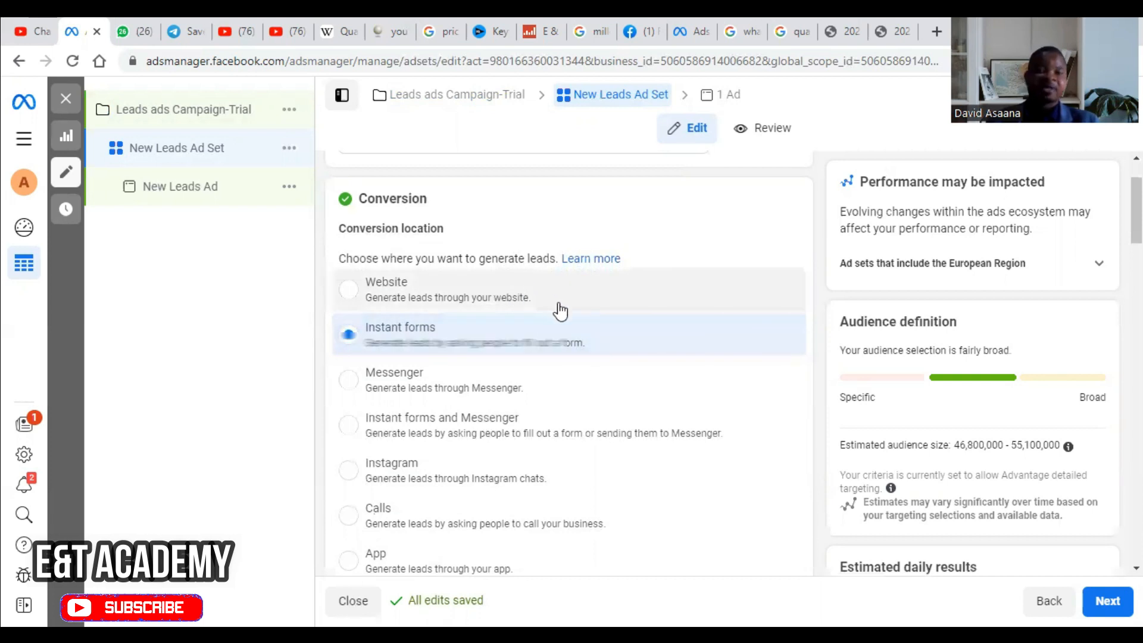
# - Set the ad set's daily budget to £5.00
pyautogui.scroll(-2, 560, 310)
pyautogui.scroll(-6, 441, 257)
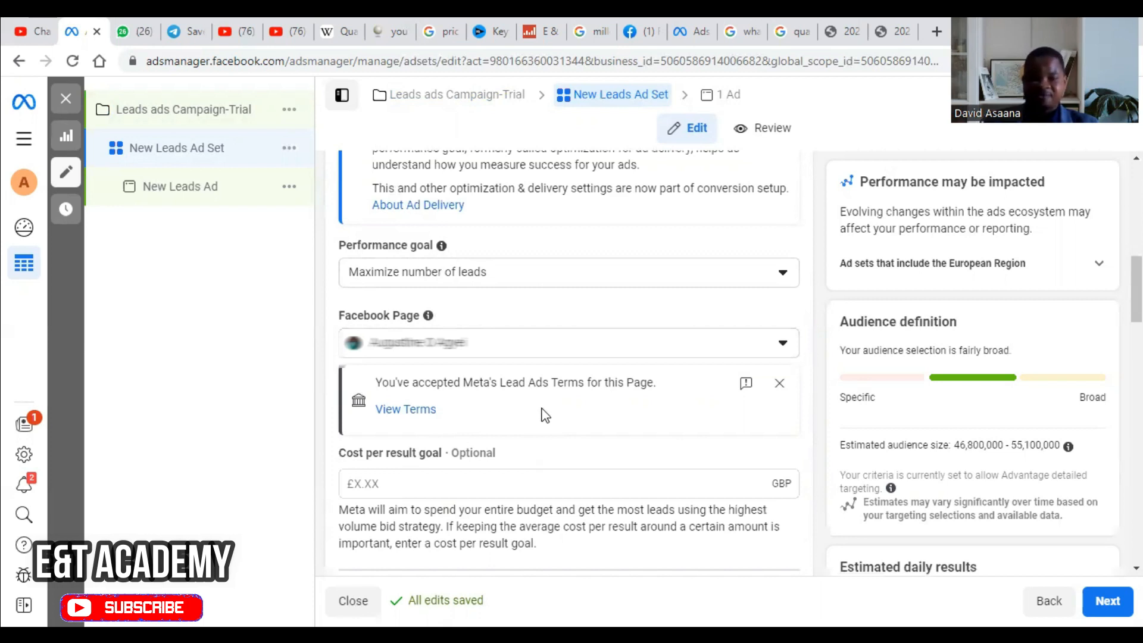
pyautogui.scroll(-5, 560, 391)
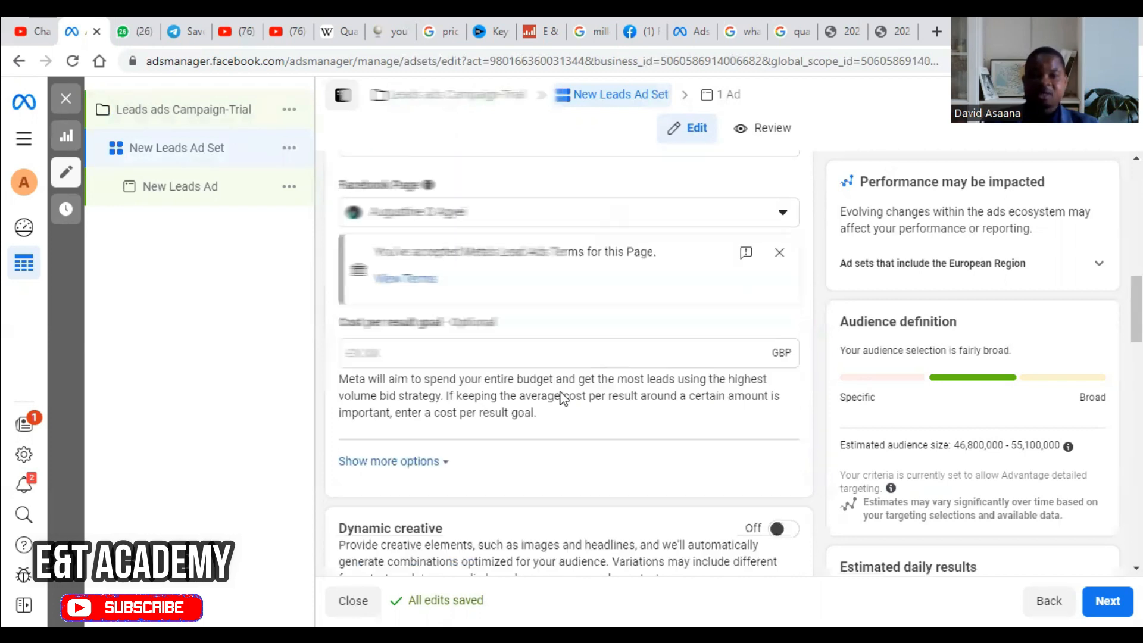
pyautogui.scroll(-3, 666, 309)
pyautogui.click(598, 338)
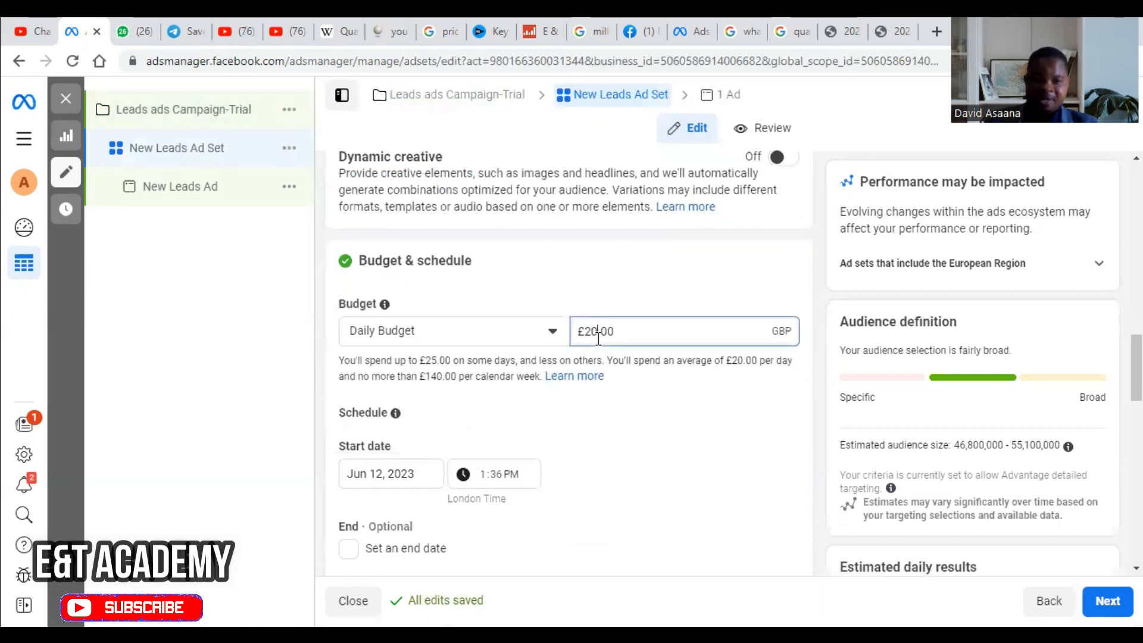
pyautogui.write('5')
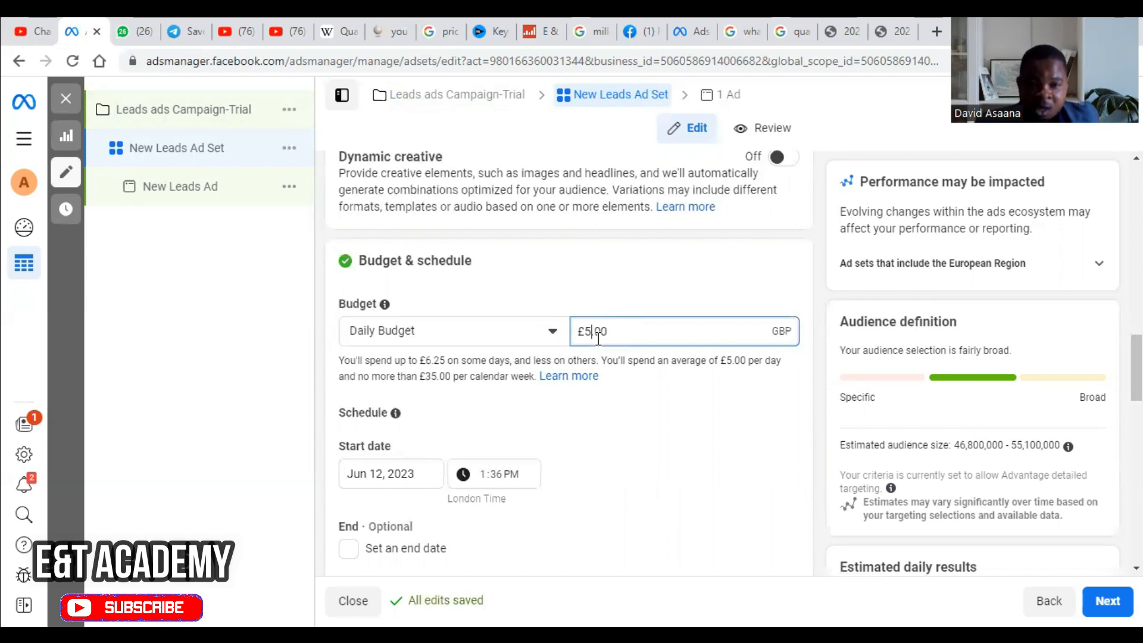
# - Give the ad set's schedule an end date of June 20, 2023
pyautogui.scroll(-3, 423, 372)
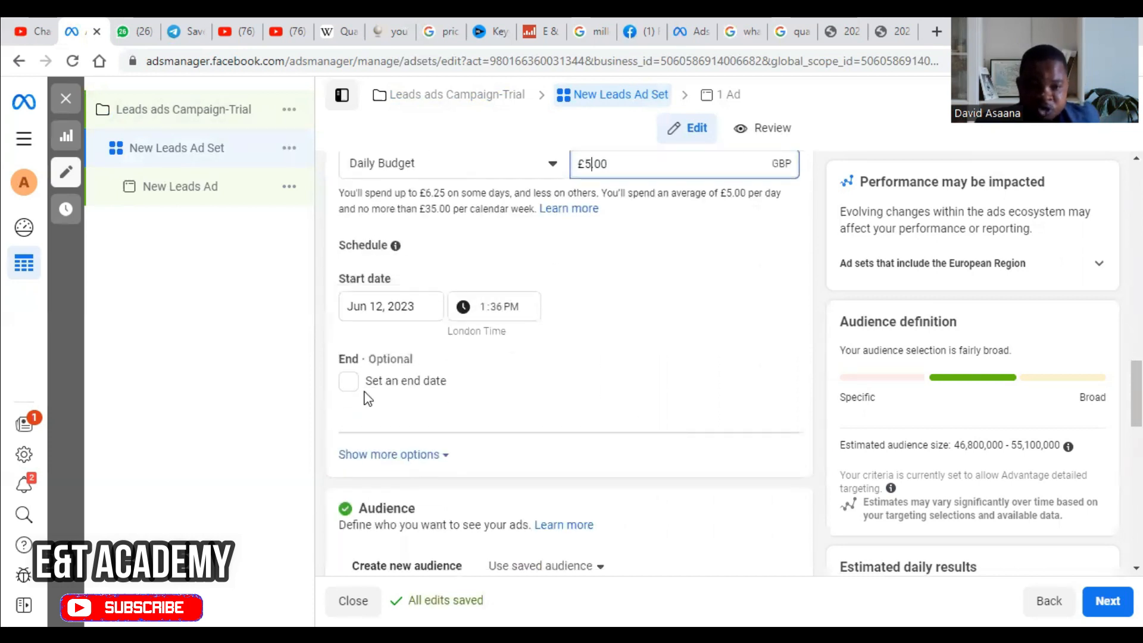
pyautogui.click(350, 381)
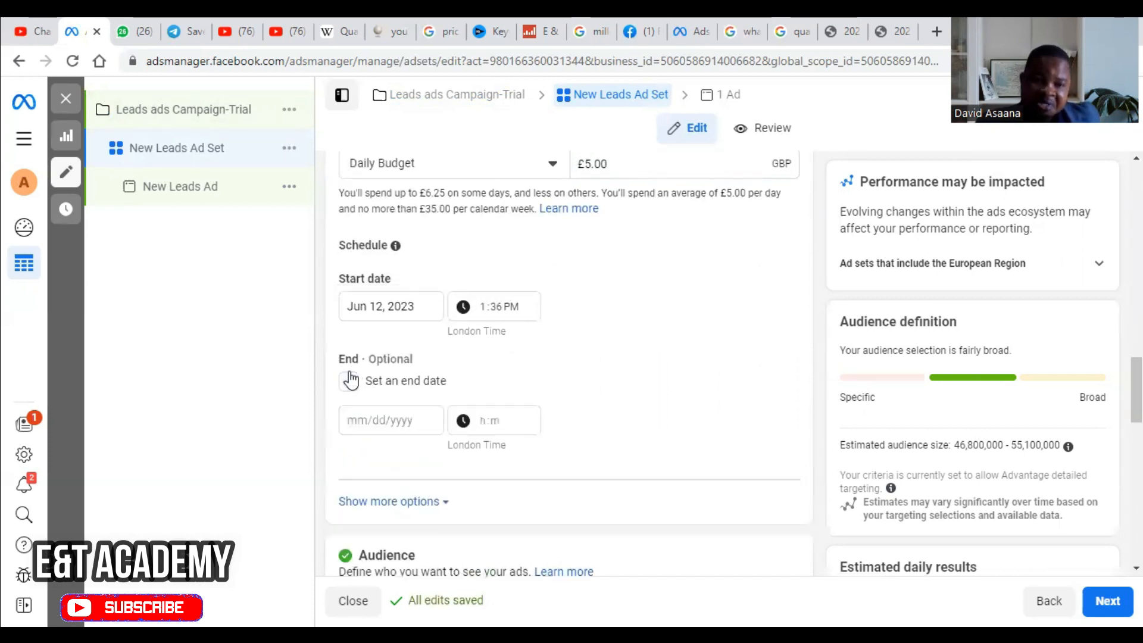
pyautogui.click(407, 424)
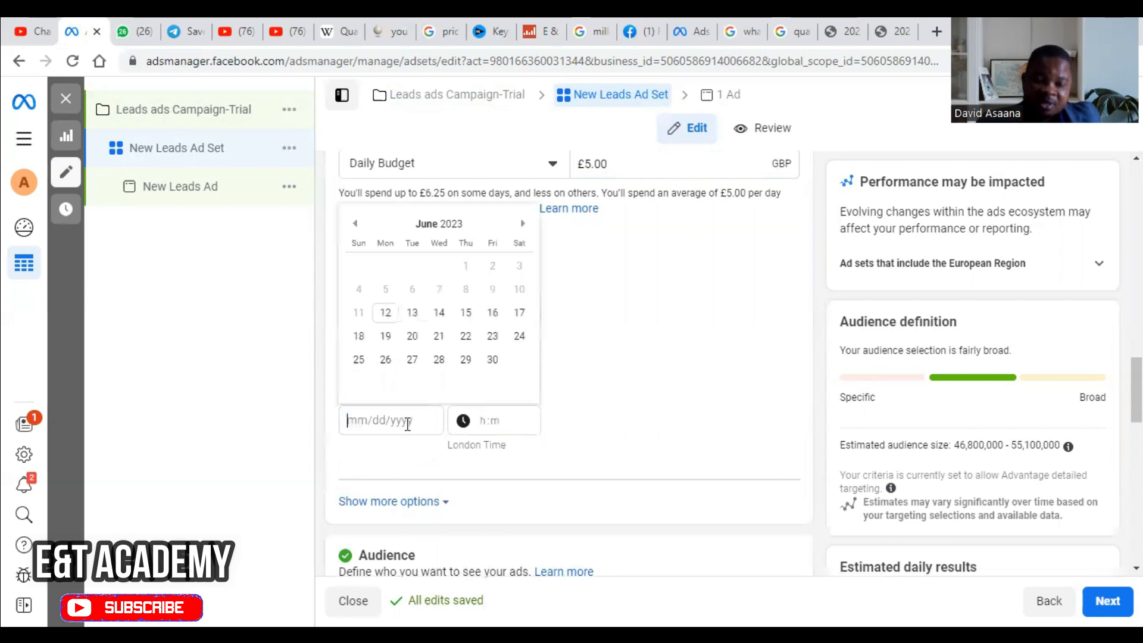
pyautogui.click(410, 338)
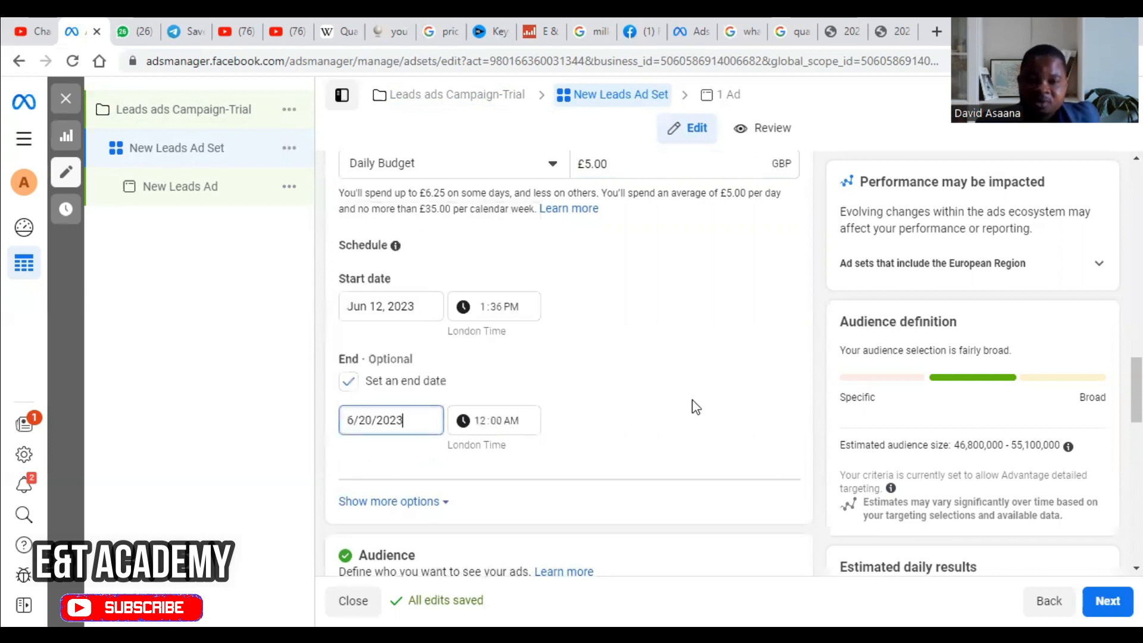
# - Try the saved audience Arise Organize Aspire-1 for the ad set, and return to creating a new audience
pyautogui.scroll(-4, 738, 370)
pyautogui.scroll(-4, 649, 262)
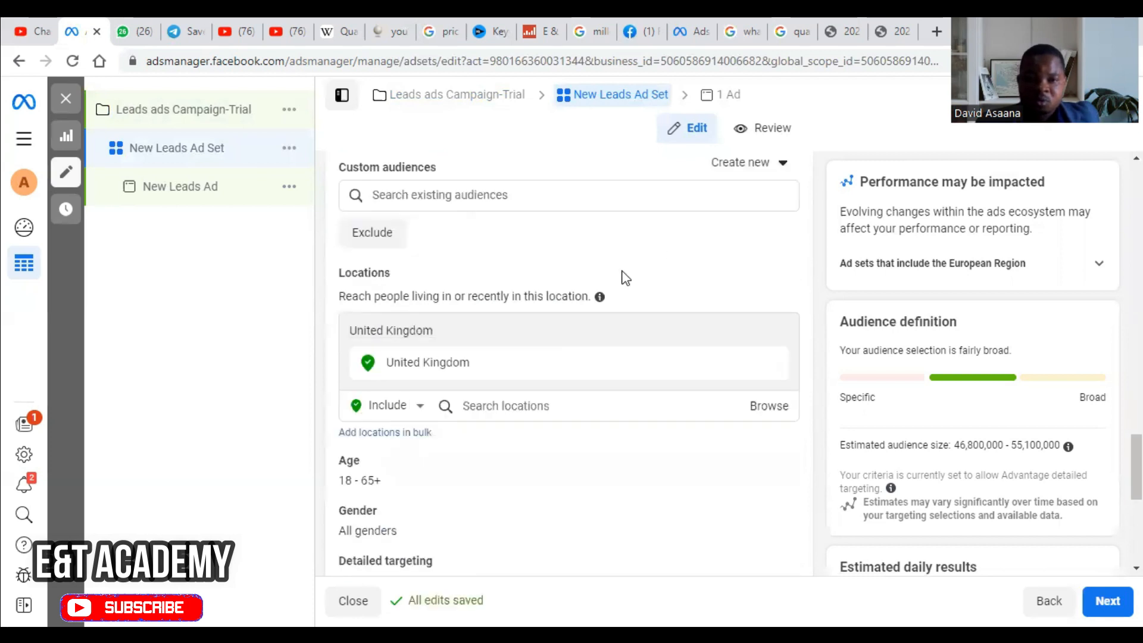
pyautogui.scroll(3, 495, 216)
pyautogui.click(532, 279)
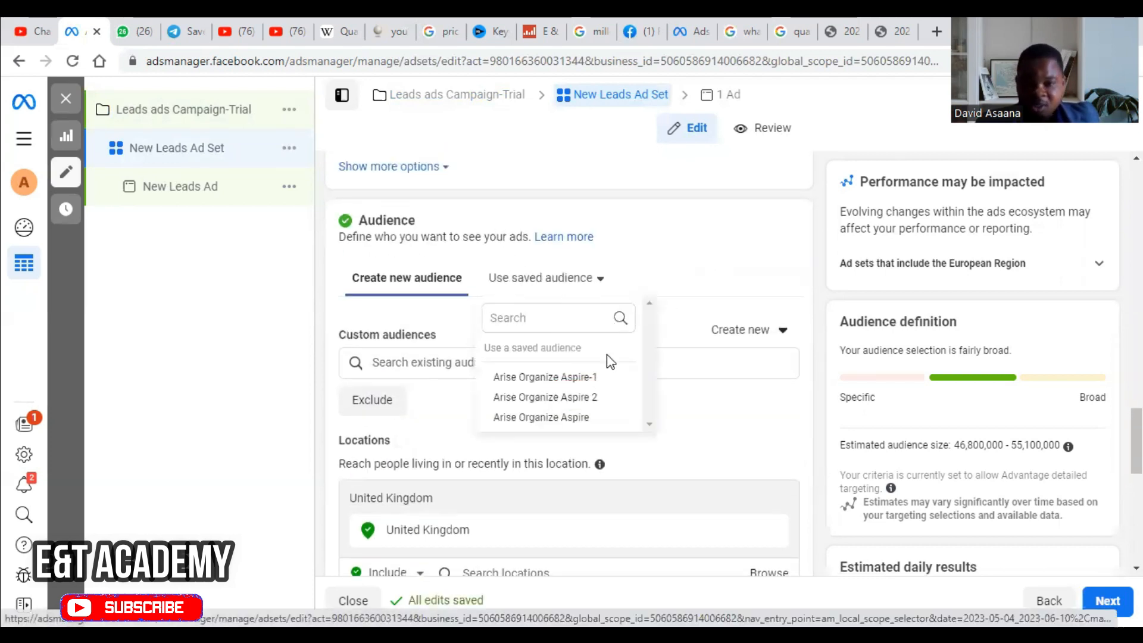
pyautogui.moveTo(589, 385)
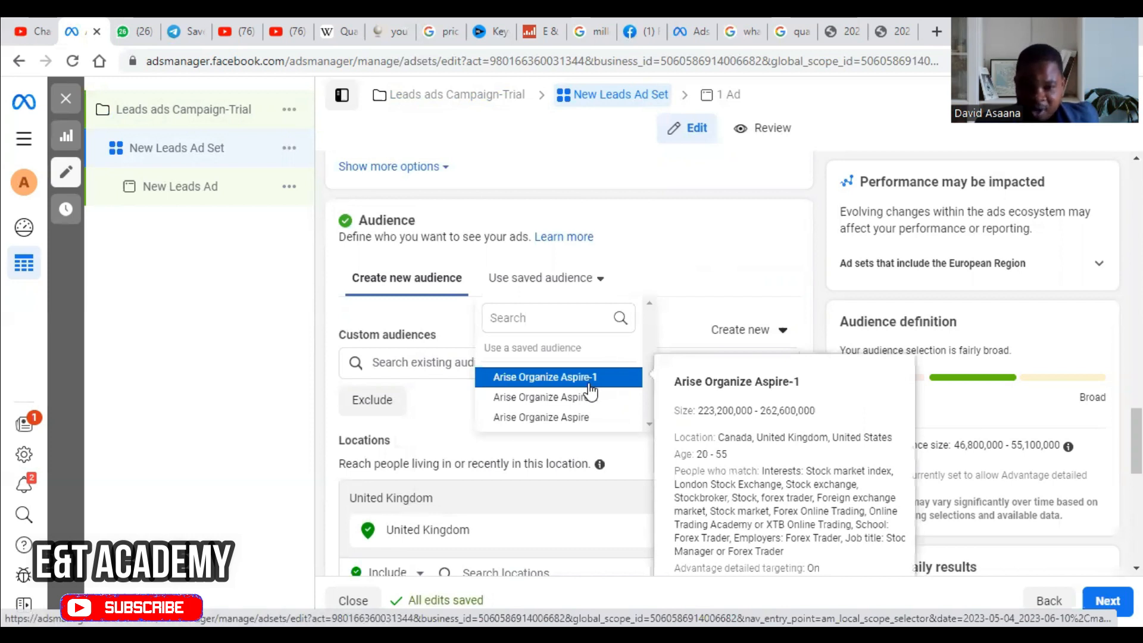
pyautogui.click(590, 381)
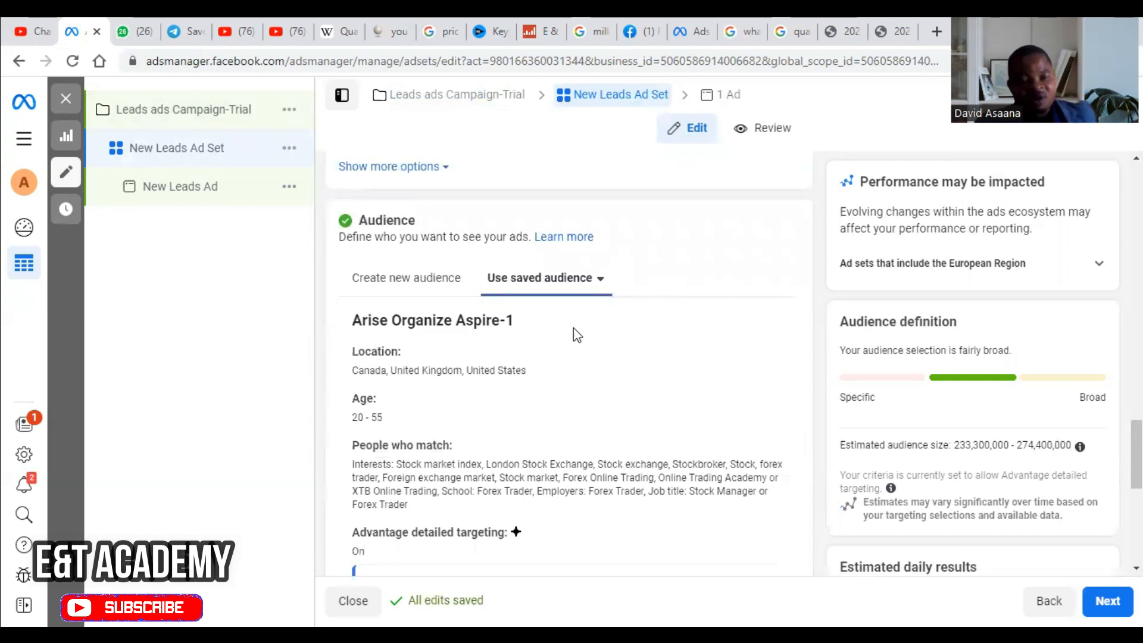
pyautogui.click(390, 290)
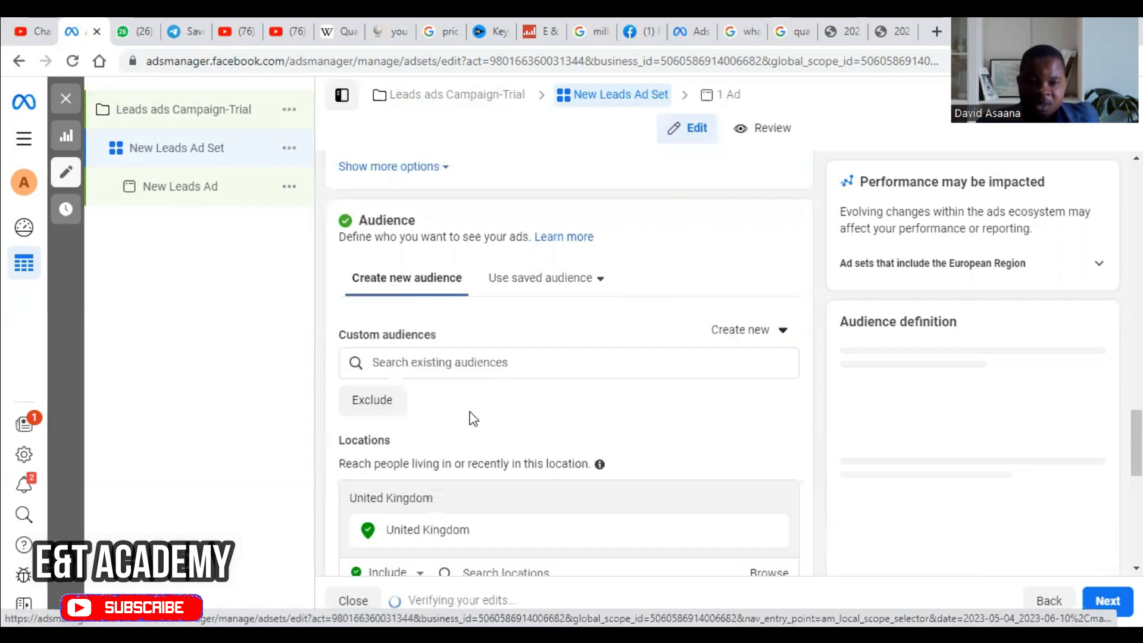
# - Open the new audience's age range for editing
pyautogui.scroll(-3, 476, 417)
pyautogui.scroll(-2, 512, 310)
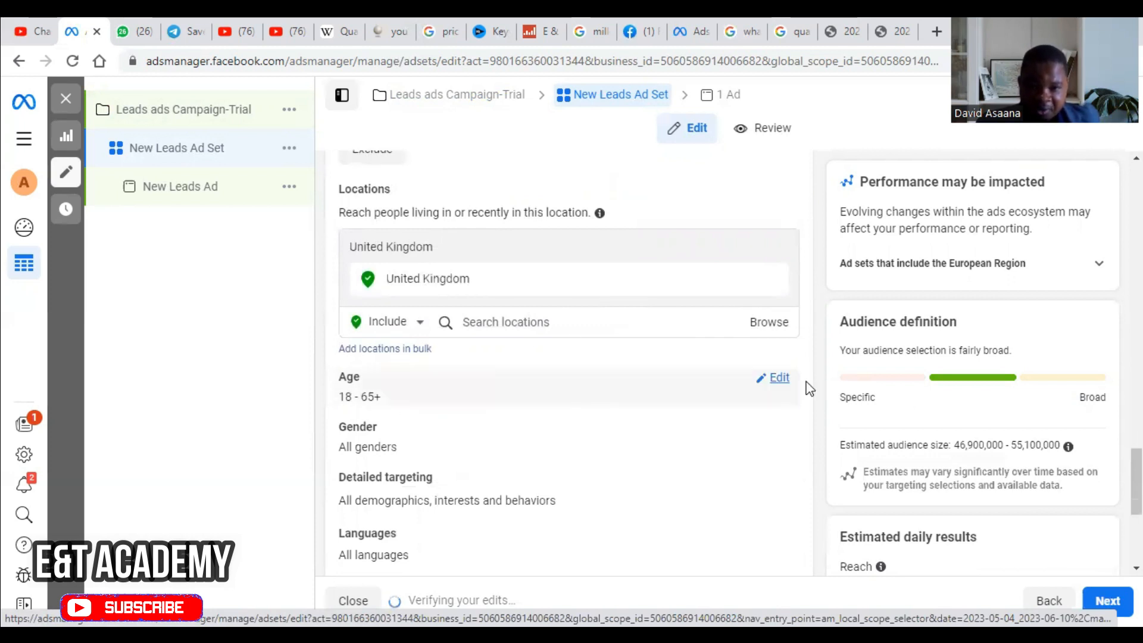
pyautogui.click(774, 381)
pyautogui.scroll(-3, 637, 416)
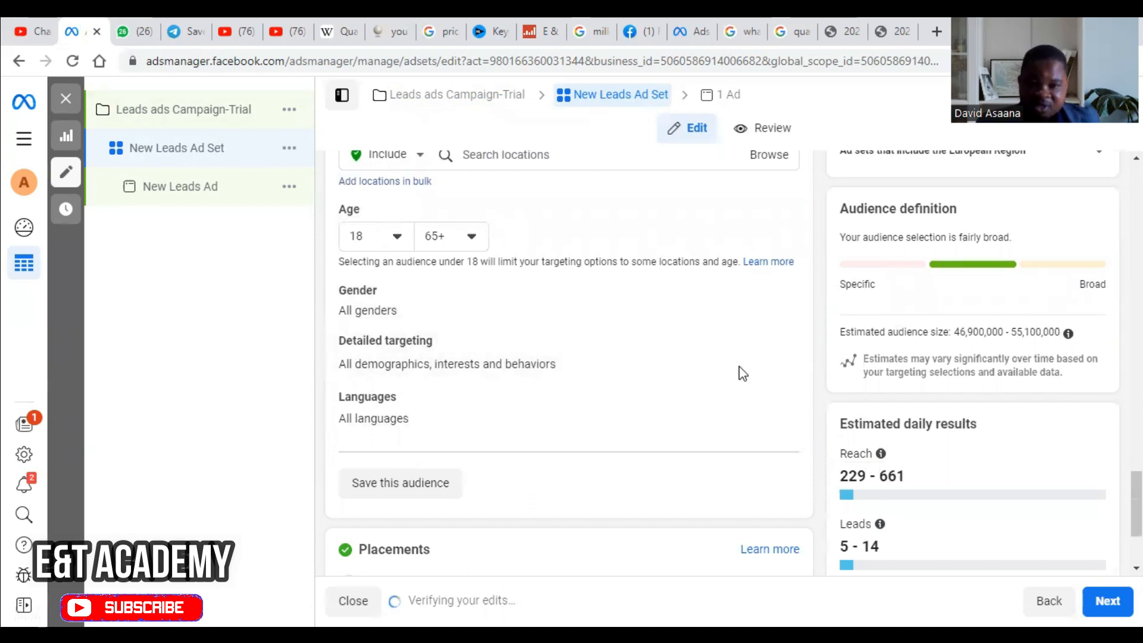
# - Search the new audience's detailed targeting for "cosmetics"
pyautogui.click(780, 347)
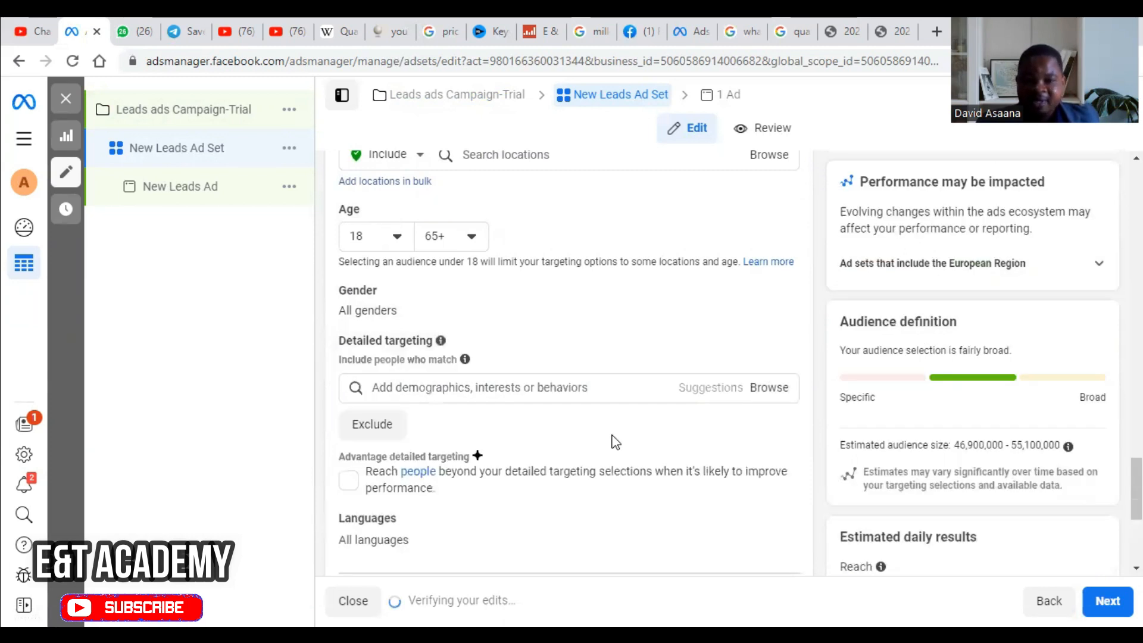
pyautogui.click(563, 388)
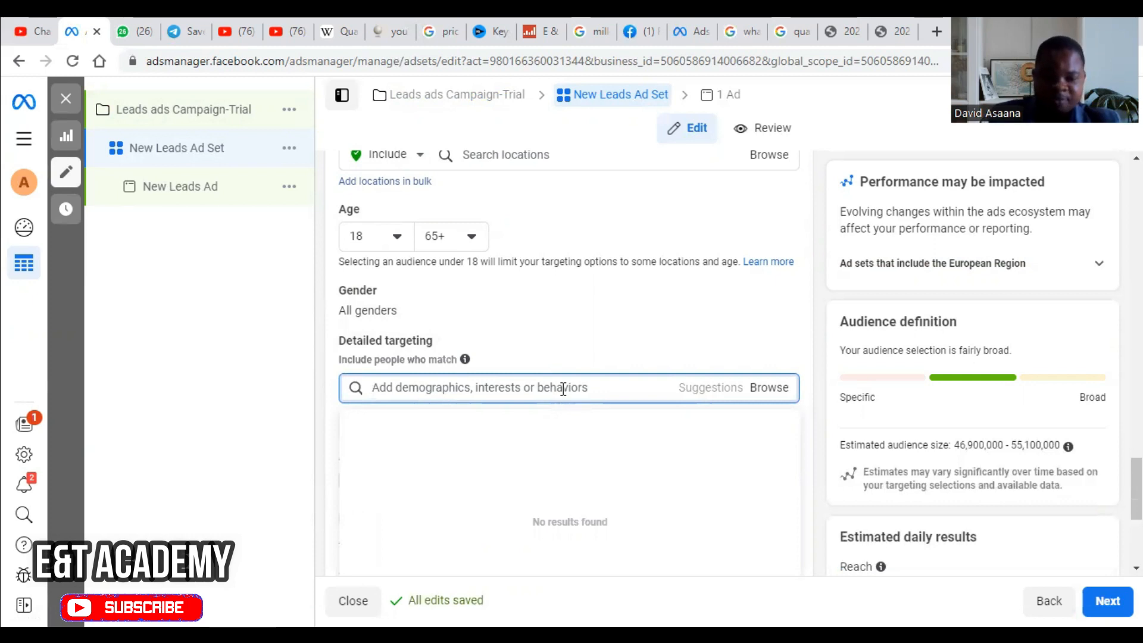
pyautogui.write('d')
pyautogui.write('oms')
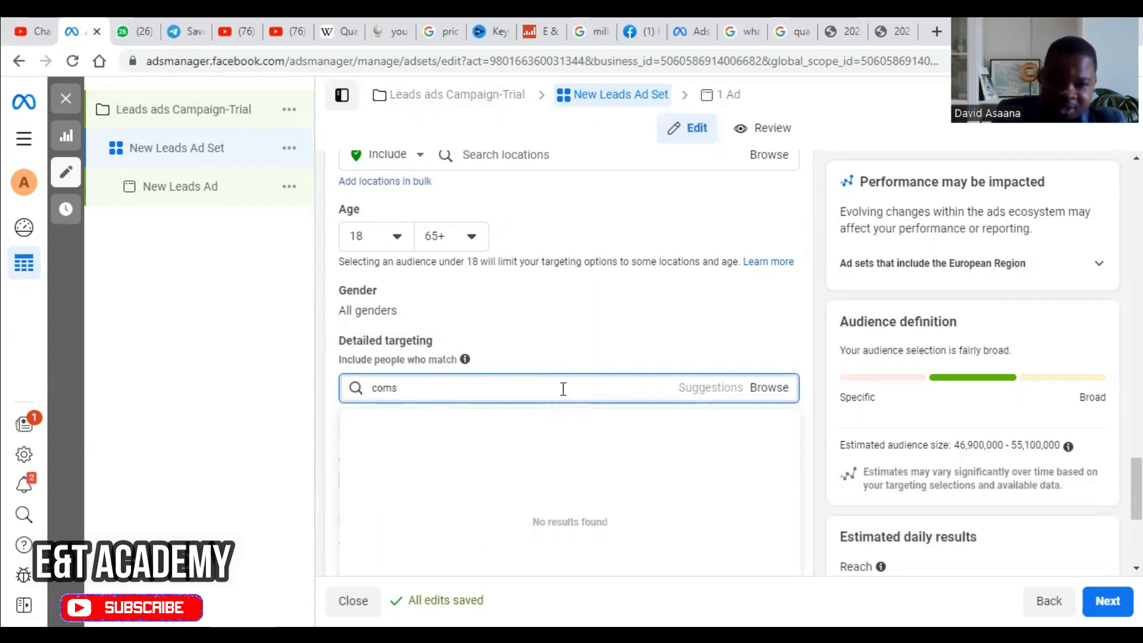
pyautogui.press('BackSpace')
pyautogui.press('BackSpace')
pyautogui.write('smetics')
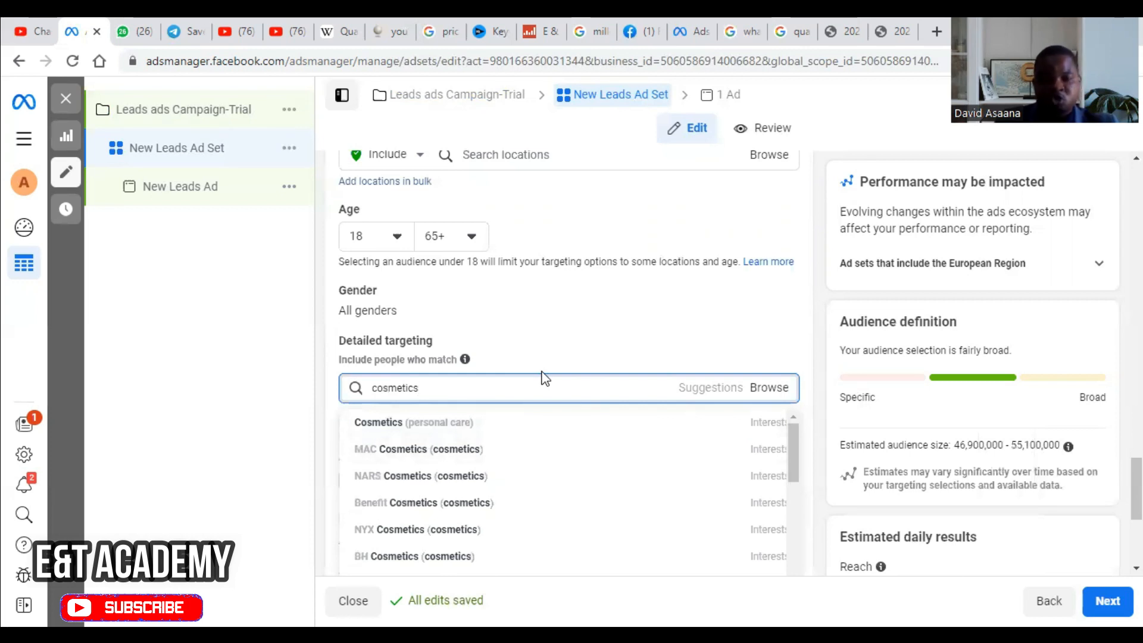
pyautogui.moveTo(486, 430)
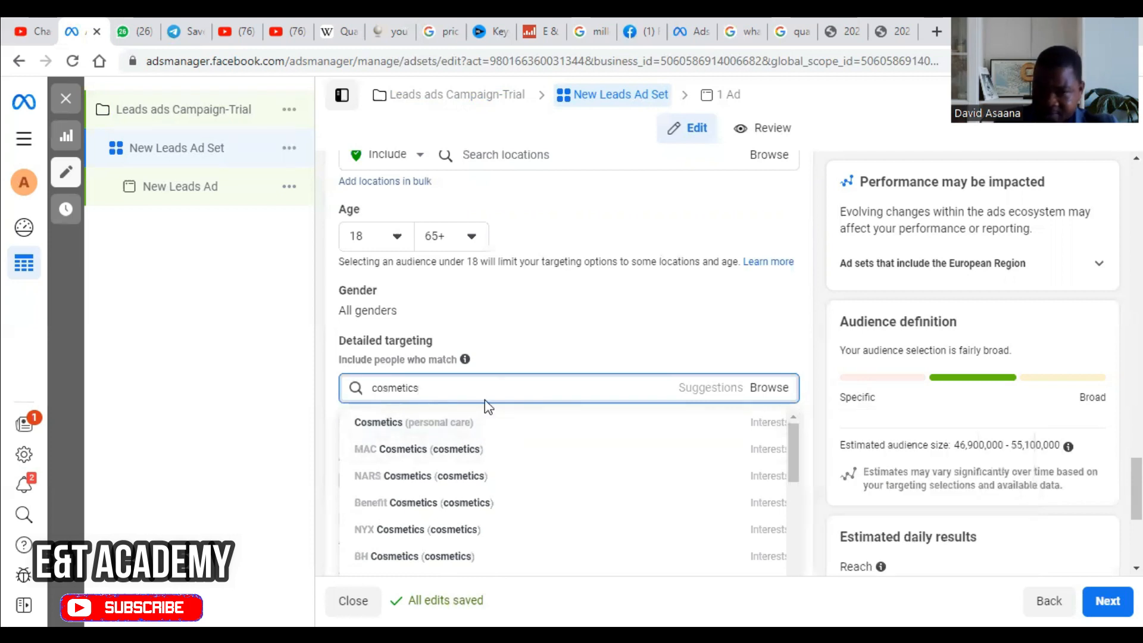
# - Replace the detailed targeting search with "trading", look over the suggestions, and close them without adding any
pyautogui.press('BackSpace')
pyautogui.press('BackSpace')
pyautogui.press('BackSpace')
pyautogui.press('BackSpace')
pyautogui.press('BackSpace')
pyautogui.press('BackSpace')
pyautogui.press('BackSpace')
pyautogui.press('BackSpace')
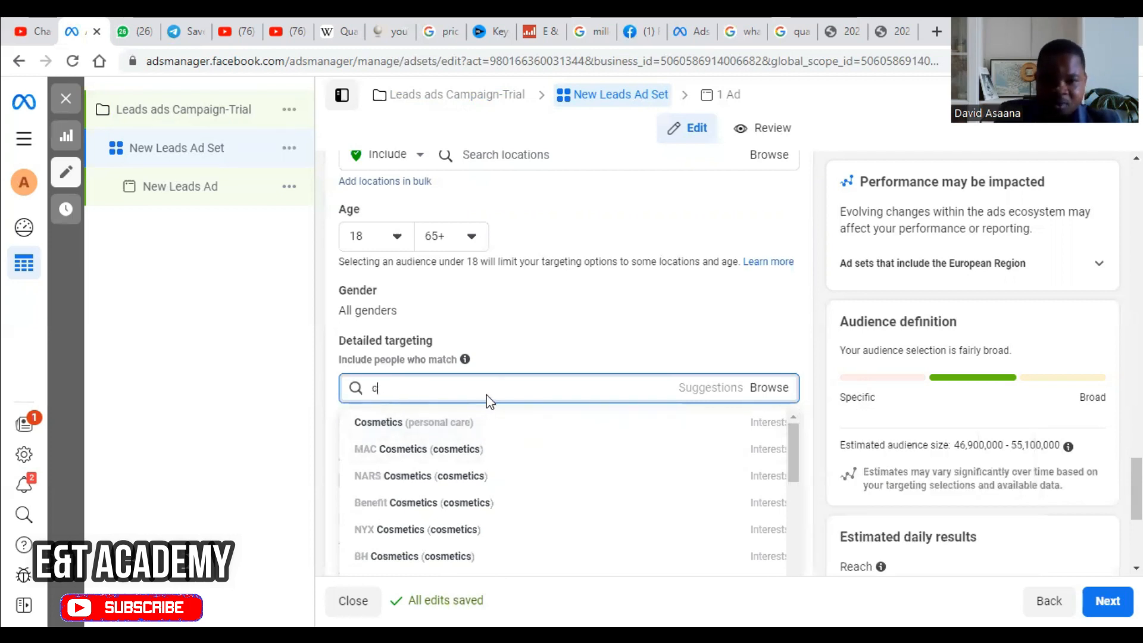
pyautogui.write('trading')
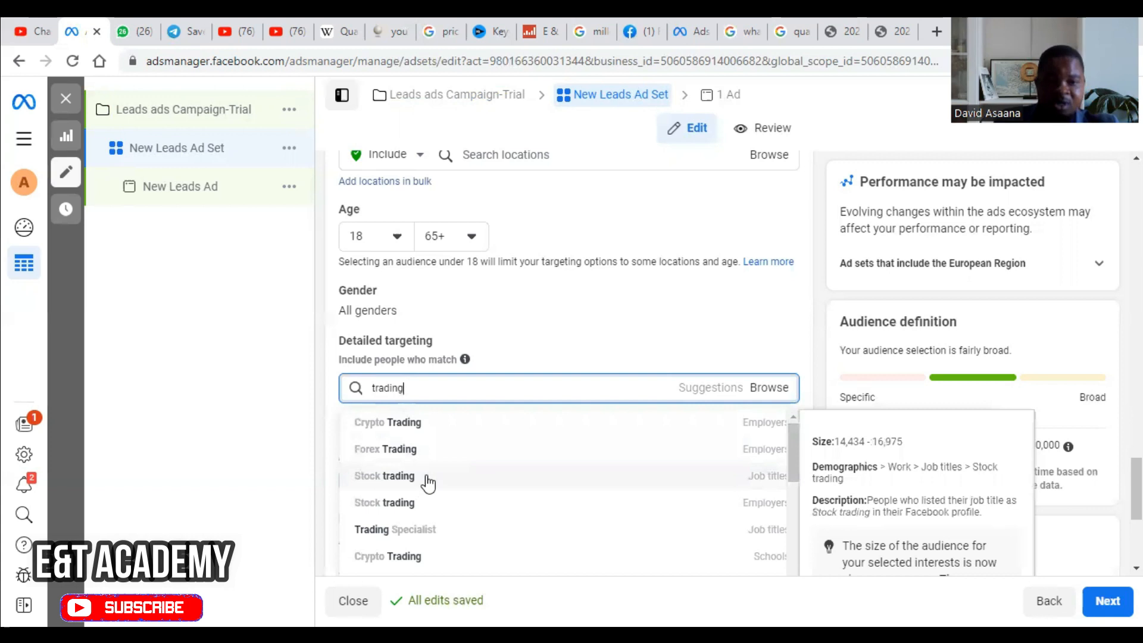
pyautogui.click(538, 348)
# - Turn on Advantage detailed targeting for the new audience and review its other targeting settings
pyautogui.scroll(-2, 573, 348)
pyautogui.click(345, 404)
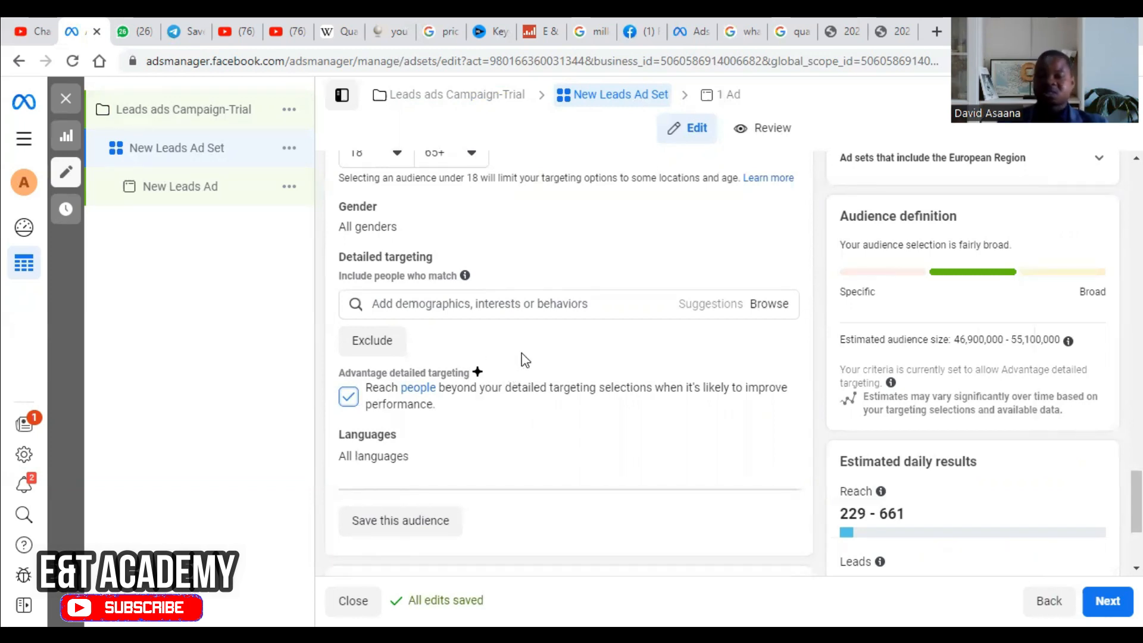
pyautogui.scroll(3, 524, 359)
pyautogui.scroll(3, 521, 340)
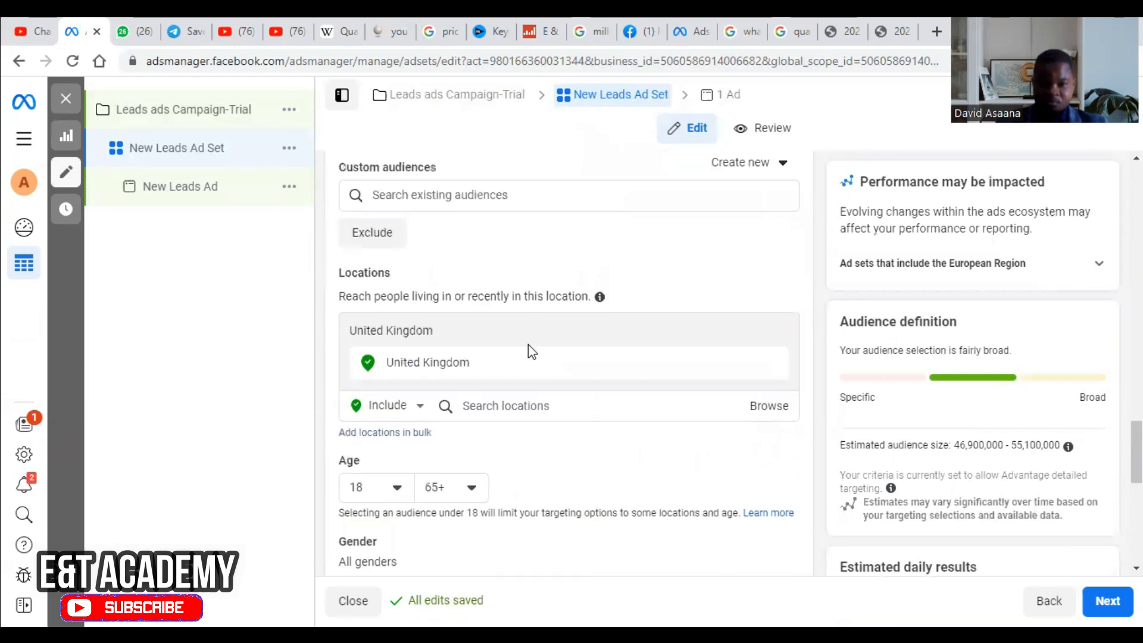
pyautogui.scroll(-8, 645, 507)
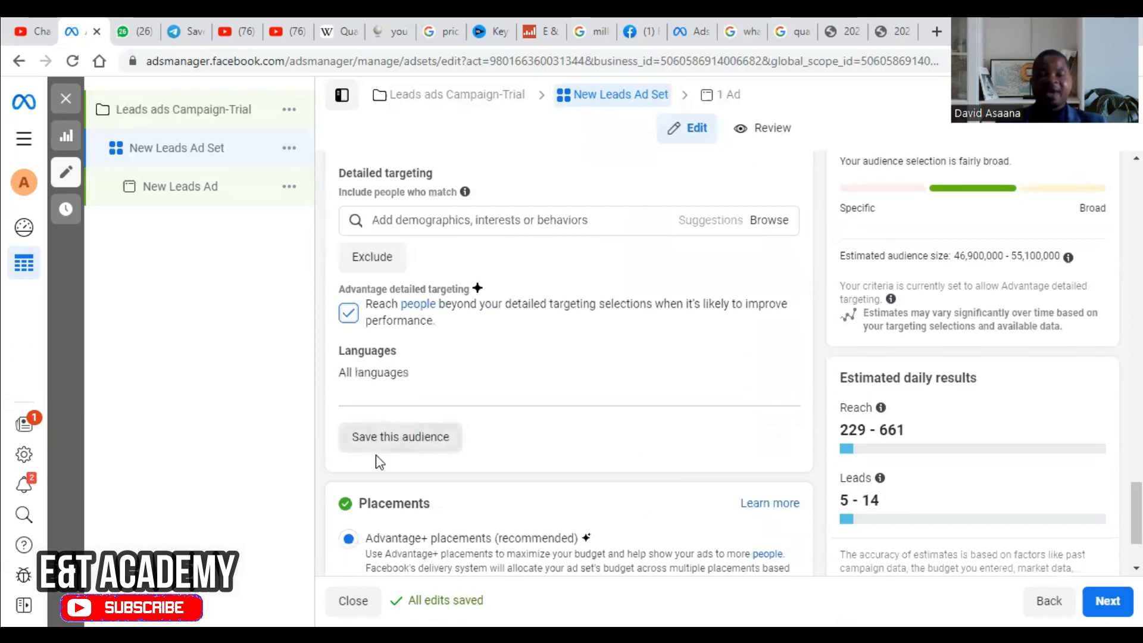
# - Apply the saved audience Arise Organize Aspire-1 to the ad set and review its location, age and interests
pyautogui.scroll(10, 584, 298)
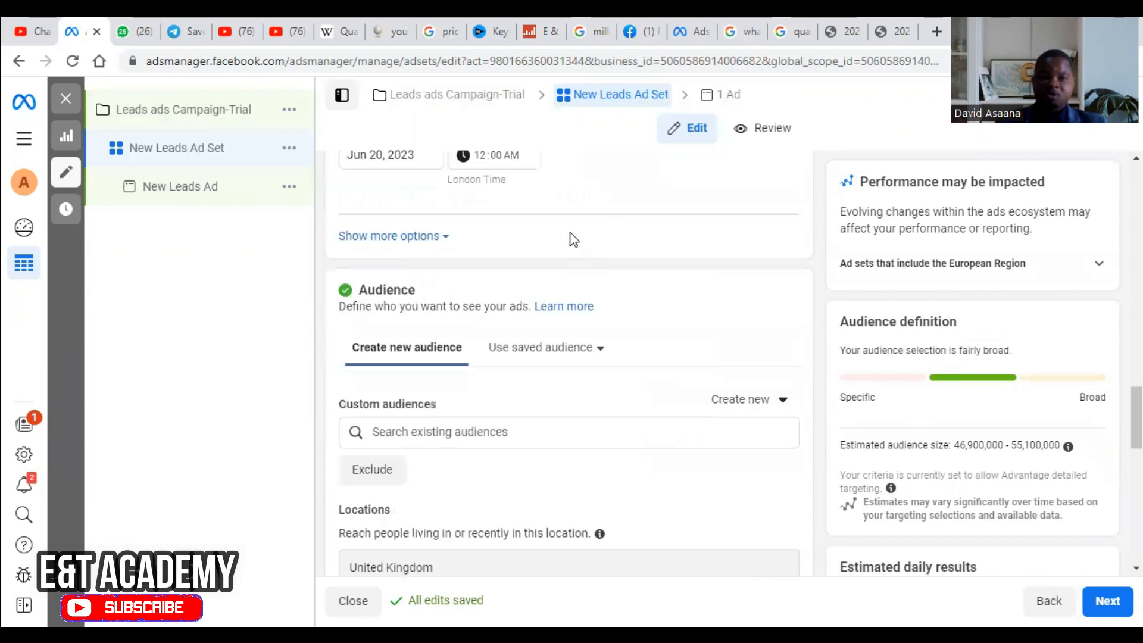
pyautogui.click(554, 362)
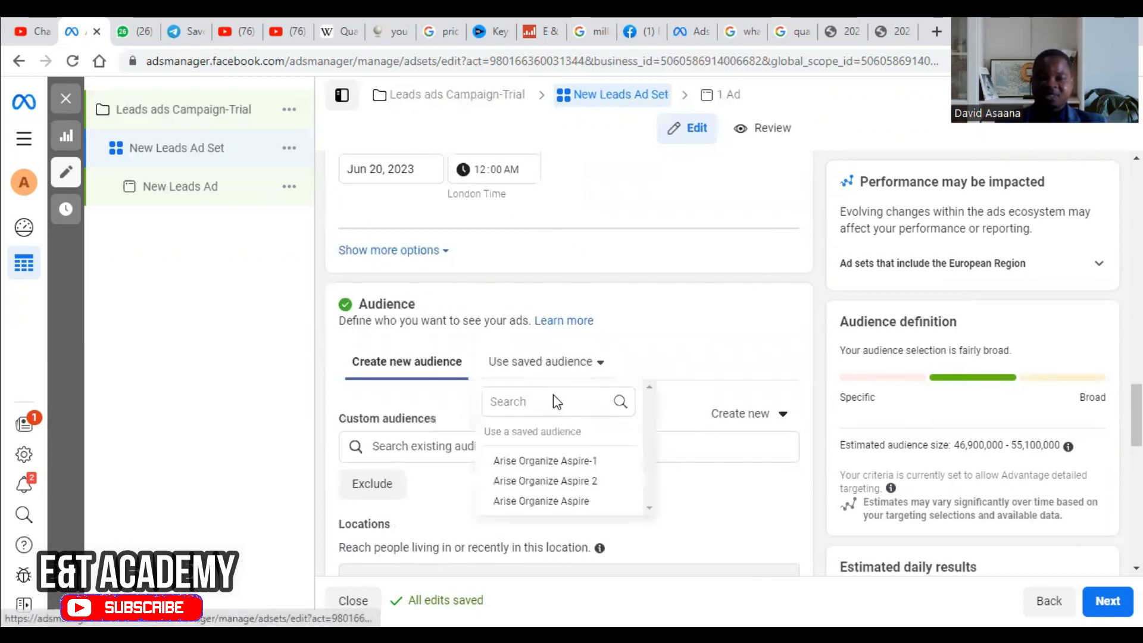
pyautogui.click(564, 461)
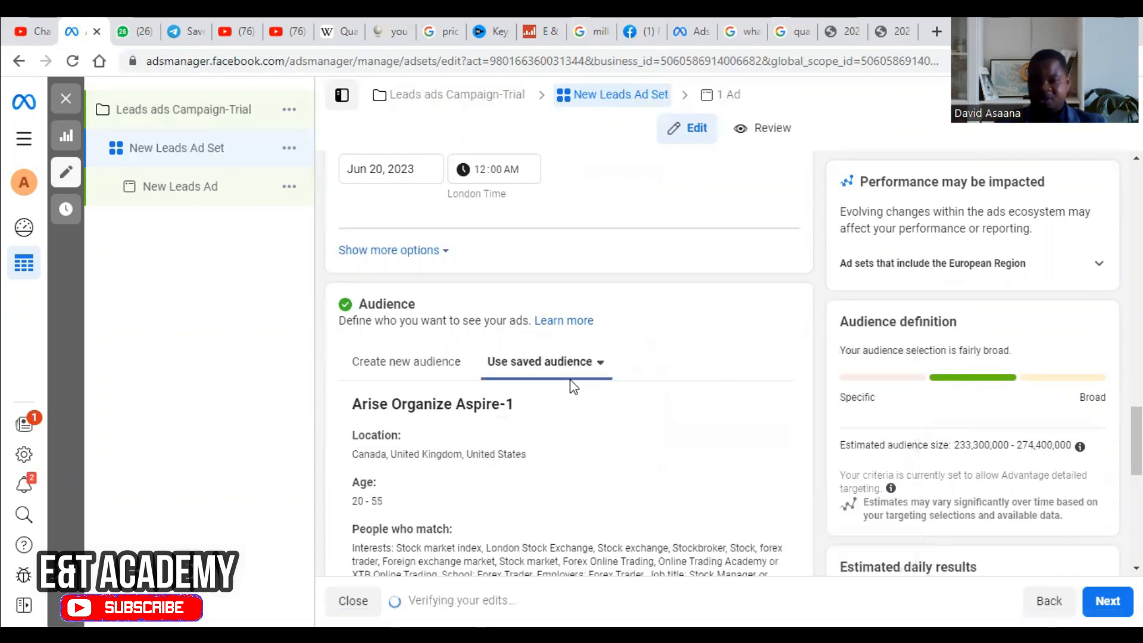
pyautogui.scroll(-3, 555, 375)
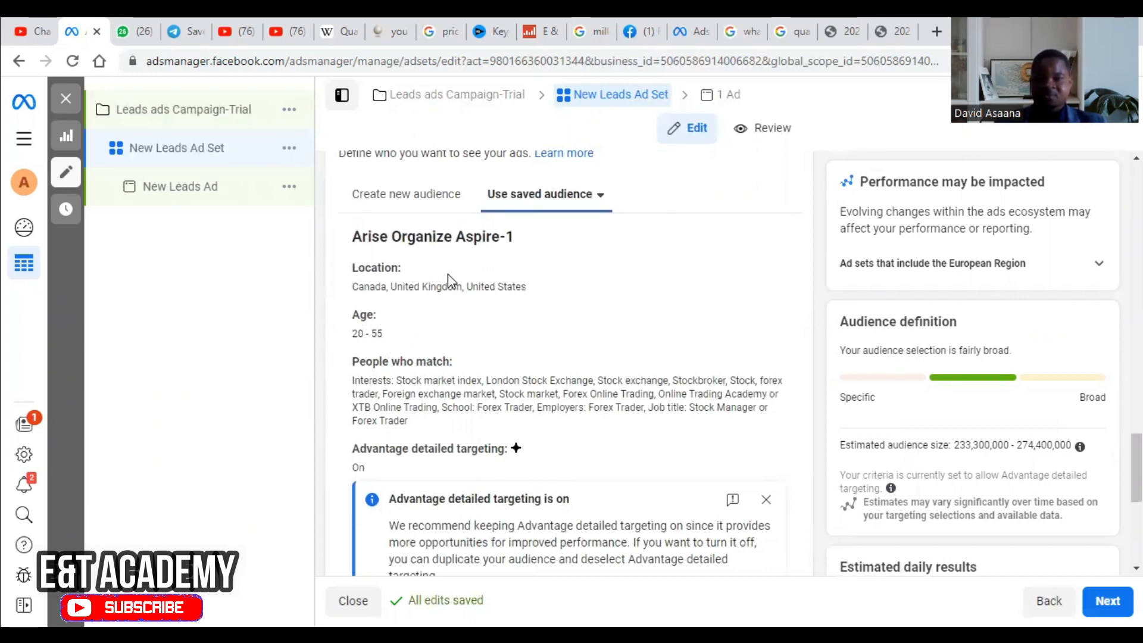
# - Switch the ad set to manual placements, exclude Audience network from the platforms, and look through the Feeds placements
pyautogui.scroll(-5, 453, 375)
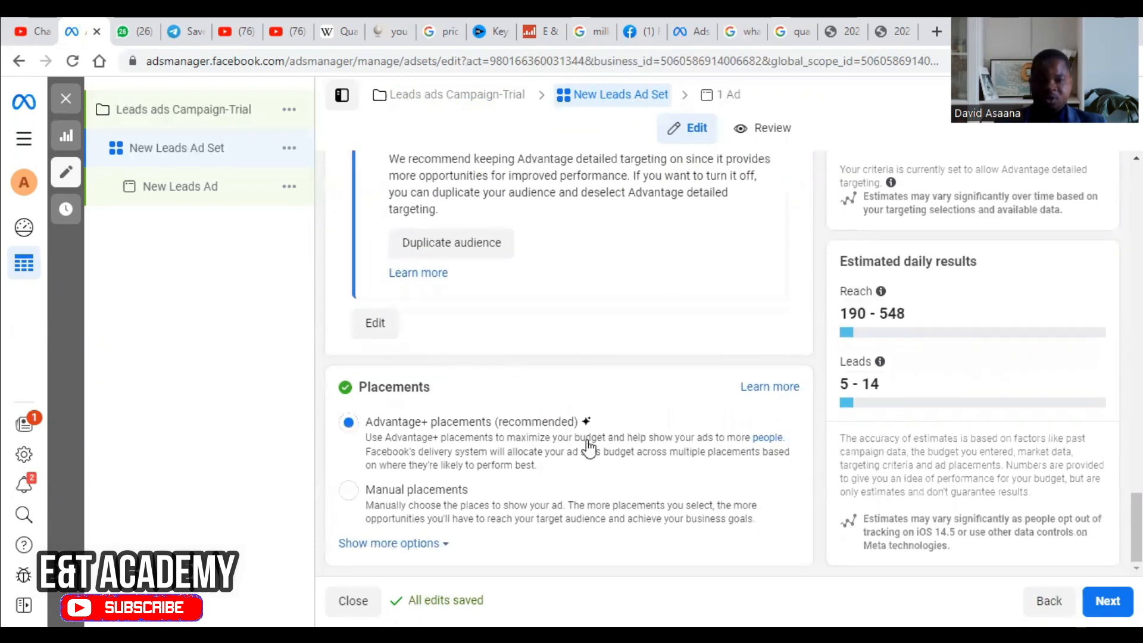
pyautogui.click(349, 490)
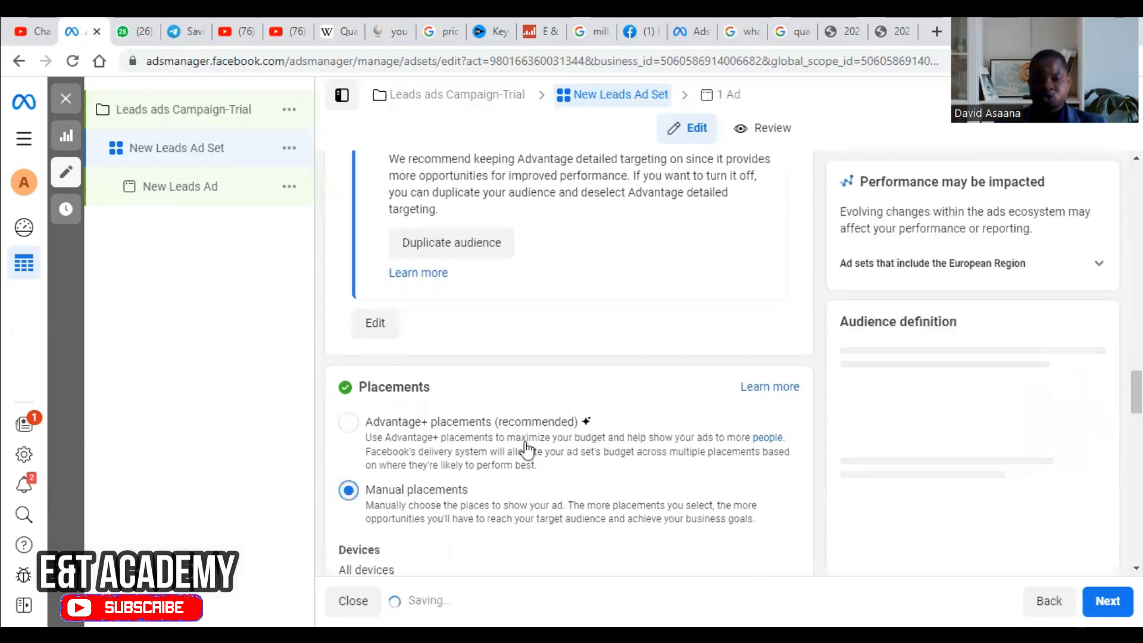
pyautogui.scroll(-4, 525, 448)
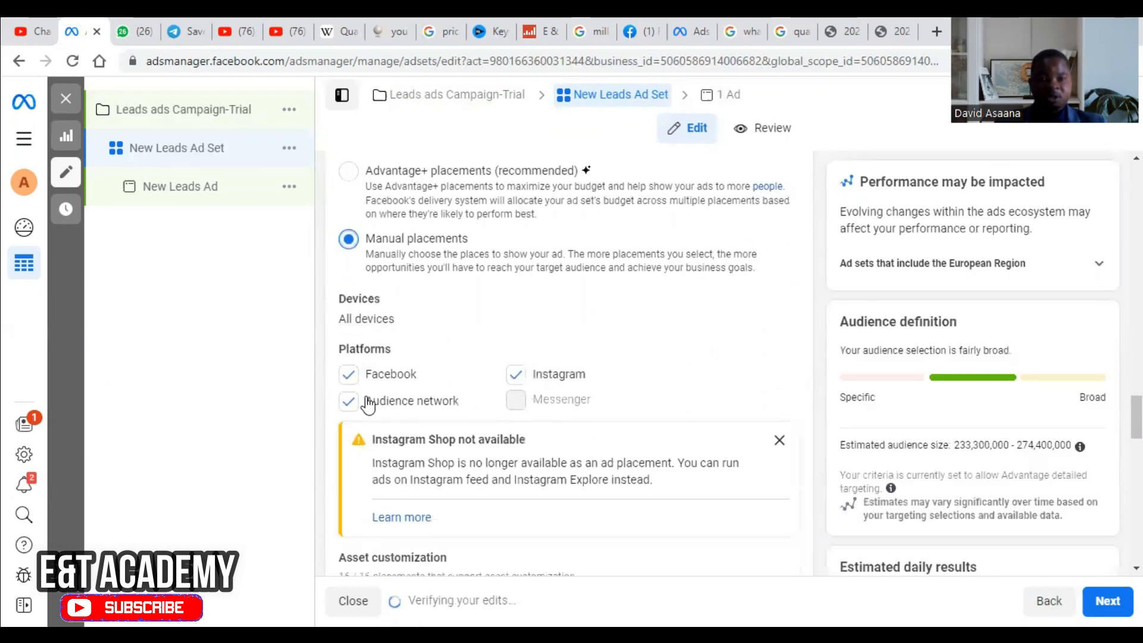
pyautogui.click(348, 400)
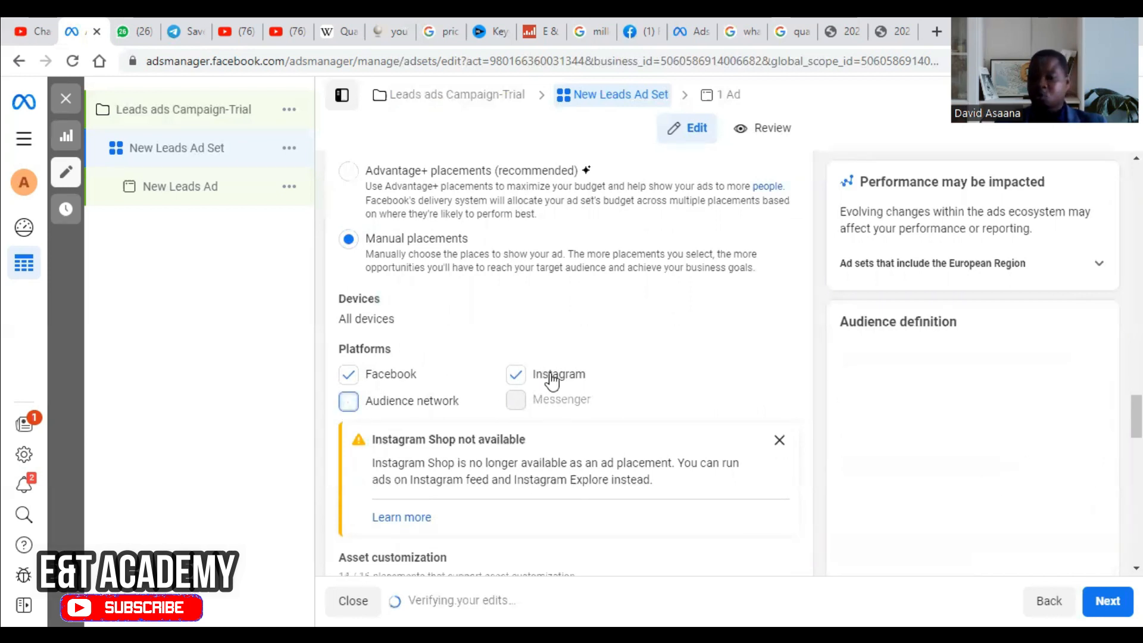
pyautogui.scroll(-4, 566, 357)
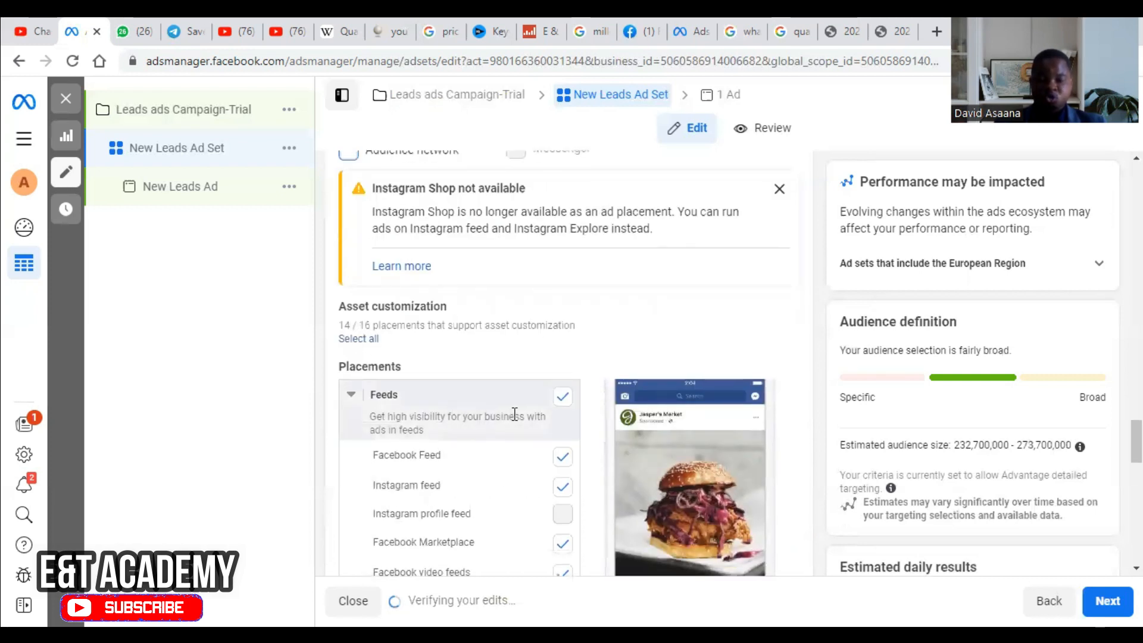
pyautogui.scroll(-1, 514, 414)
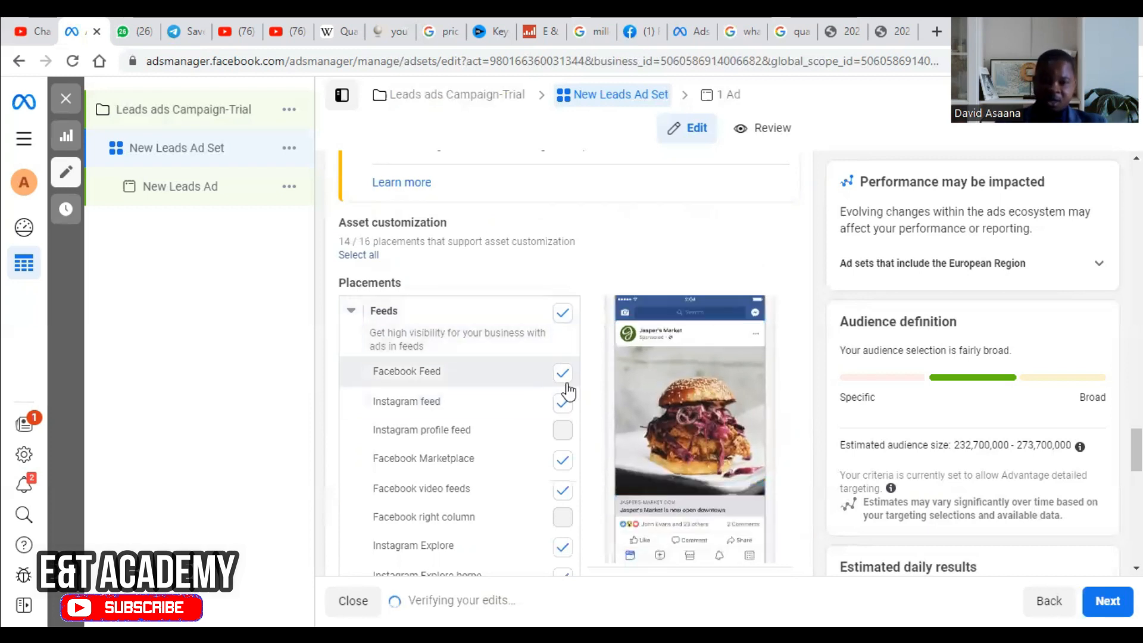
pyautogui.scroll(3, 663, 224)
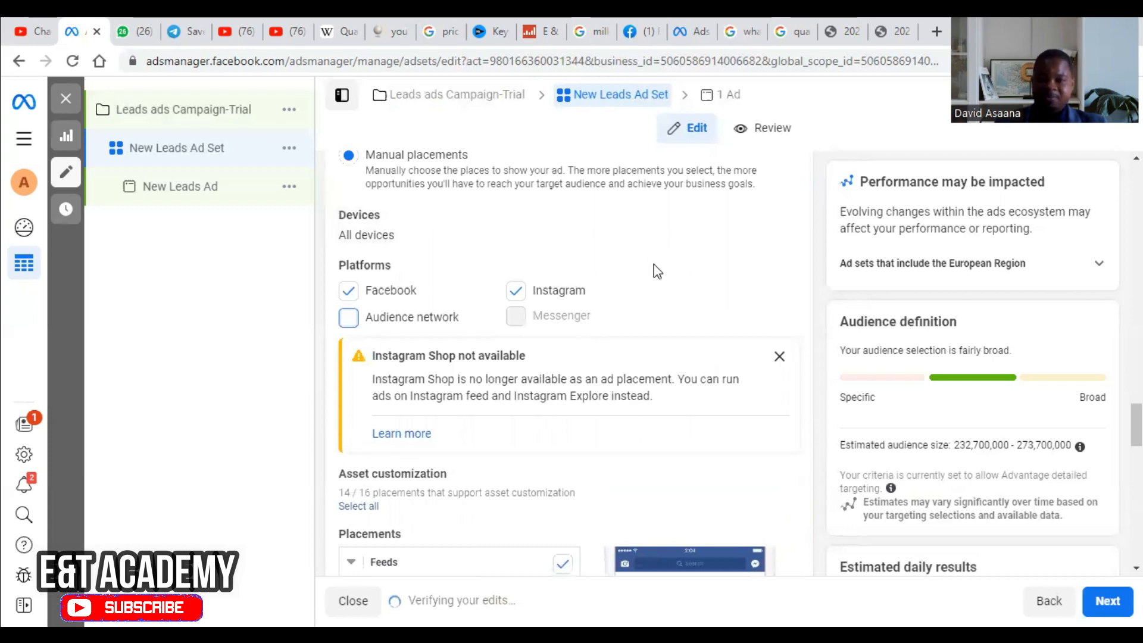
pyautogui.scroll(-3, 518, 416)
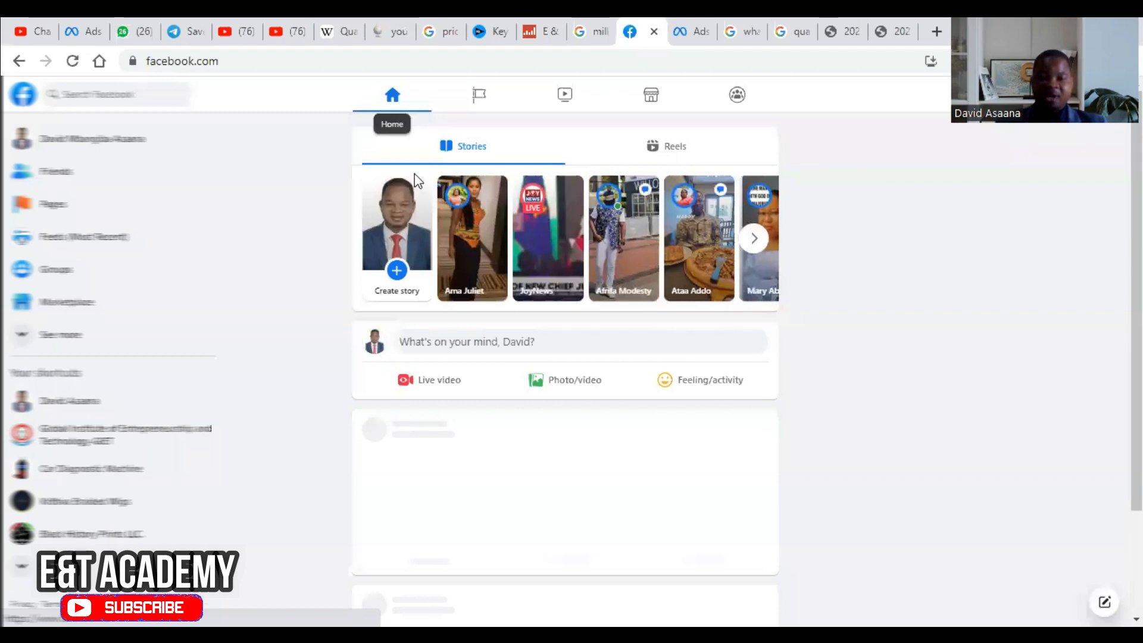
# - Browse the posts in the Facebook home feed to see where feed ads are placed
pyautogui.scroll(-3, 417, 180)
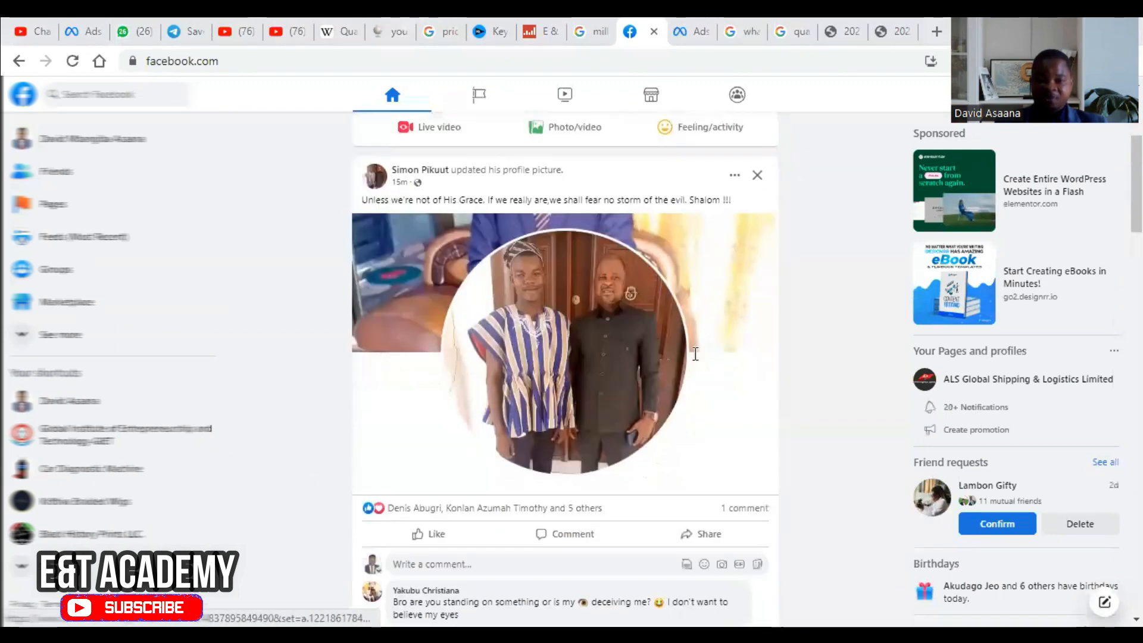
pyautogui.scroll(-15, 695, 353)
pyautogui.scroll(6, 691, 365)
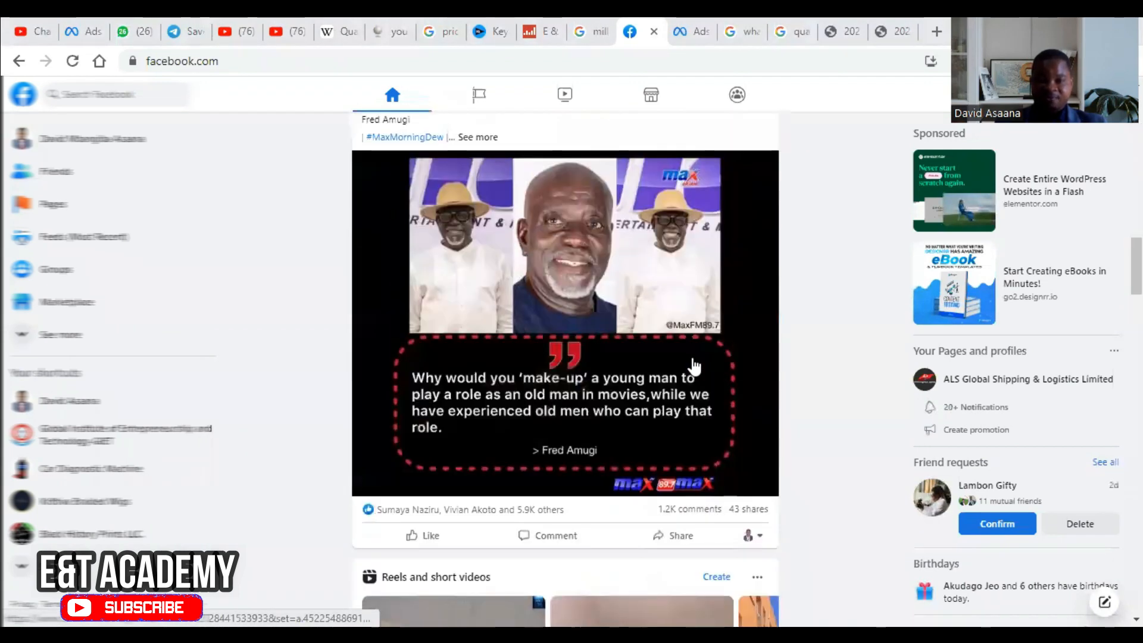
pyautogui.scroll(4, 692, 339)
pyautogui.scroll(5, 661, 284)
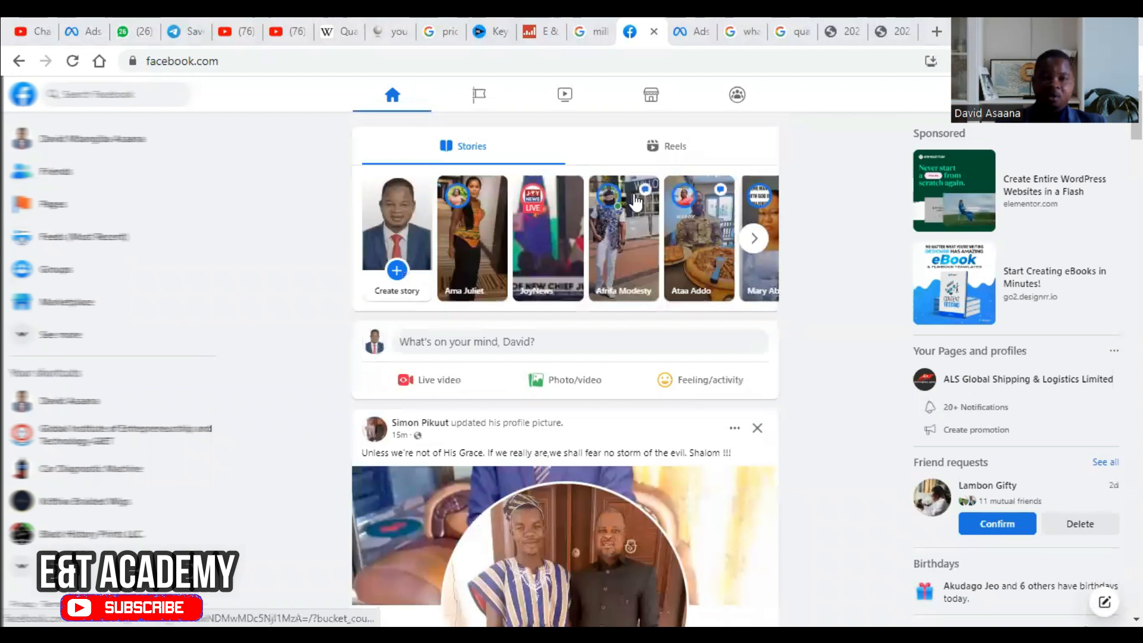
# - Open Facebook Watch and browse its video feed as an example of the video placement
pyautogui.click(563, 97)
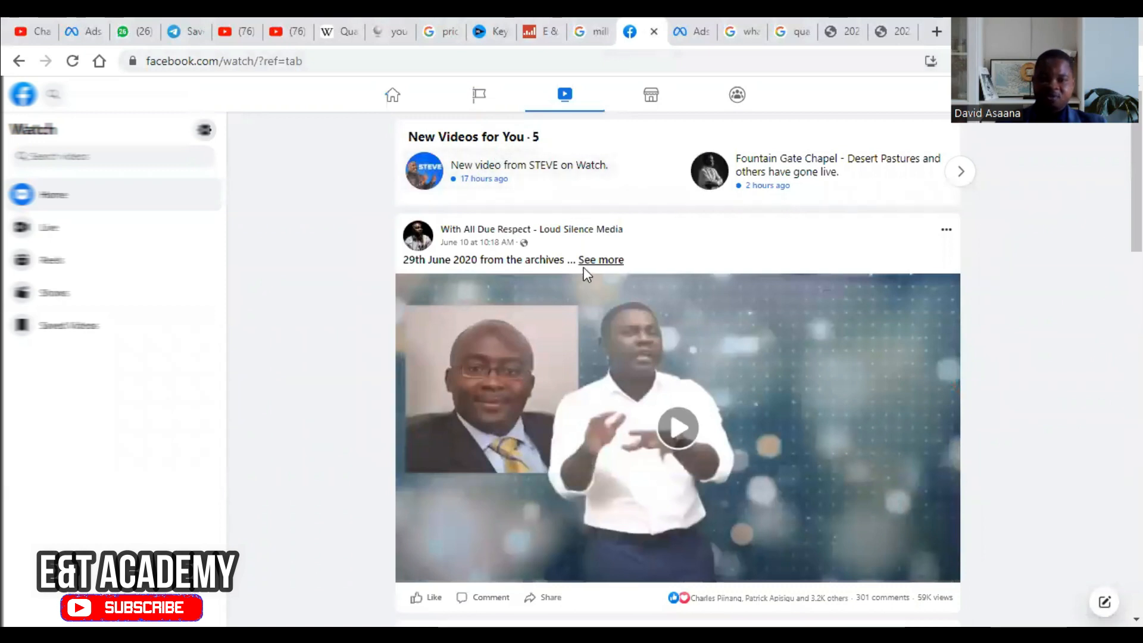
pyautogui.scroll(-3, 586, 268)
pyautogui.scroll(-3, 592, 262)
pyautogui.scroll(-5, 592, 266)
pyautogui.scroll(3, 595, 268)
pyautogui.scroll(-4, 598, 271)
pyautogui.scroll(6, 601, 208)
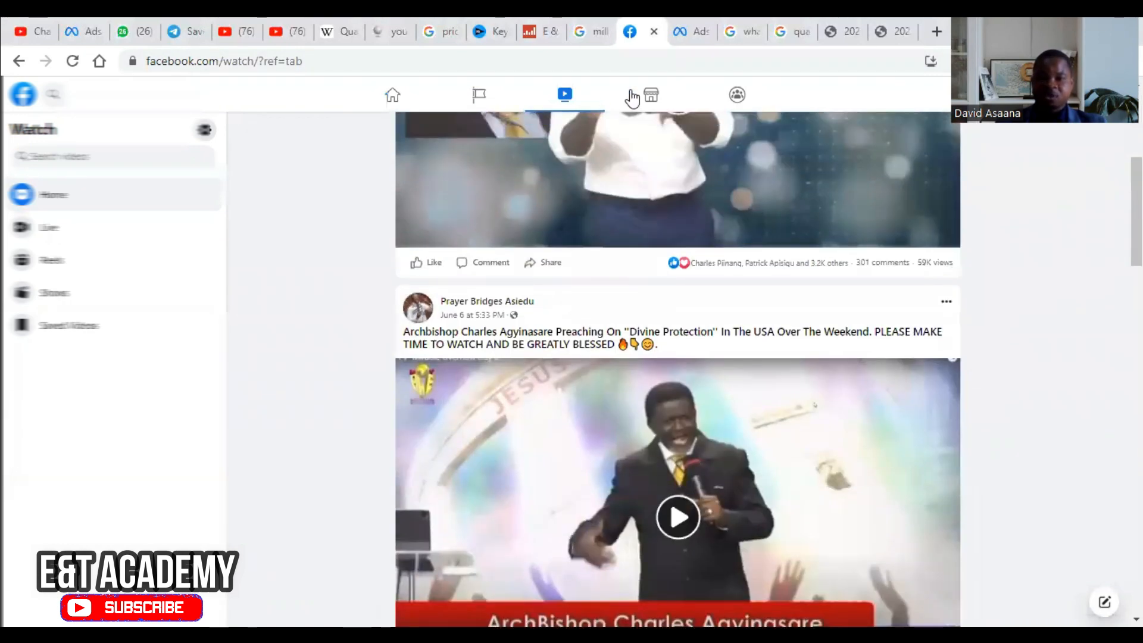
# - Open Facebook Marketplace and look over its listings as an example of the Marketplace placement
pyautogui.click(649, 96)
pyautogui.scroll(-2, 709, 298)
pyautogui.scroll(2, 706, 302)
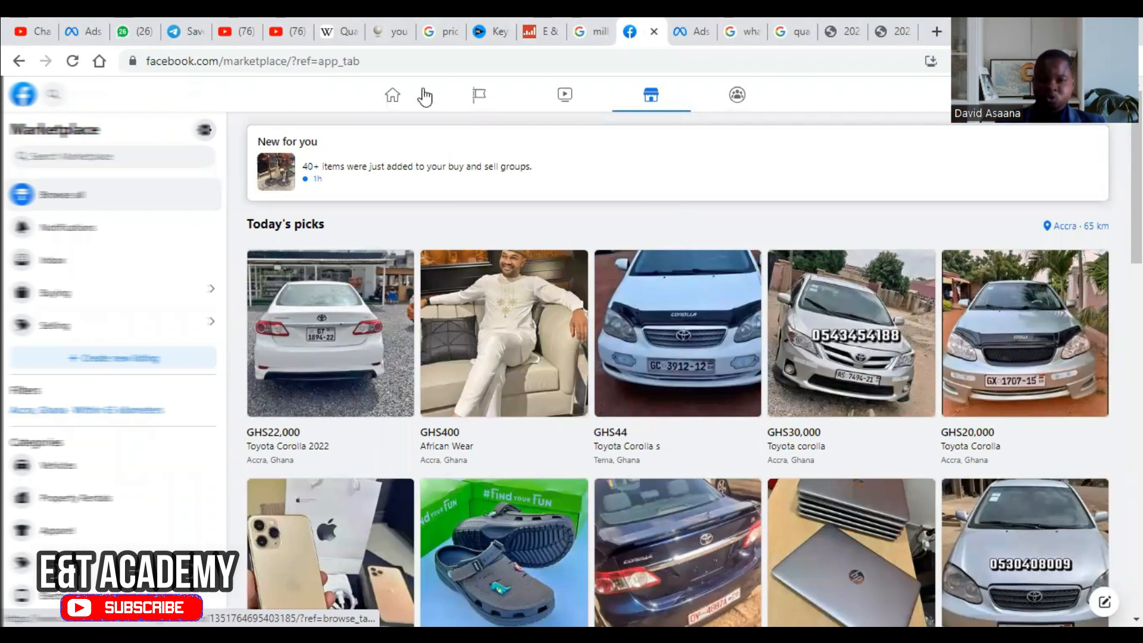
# - Return to the Facebook home page, compare Stories with Reels, and view the second reel before closing it
pyautogui.click(394, 96)
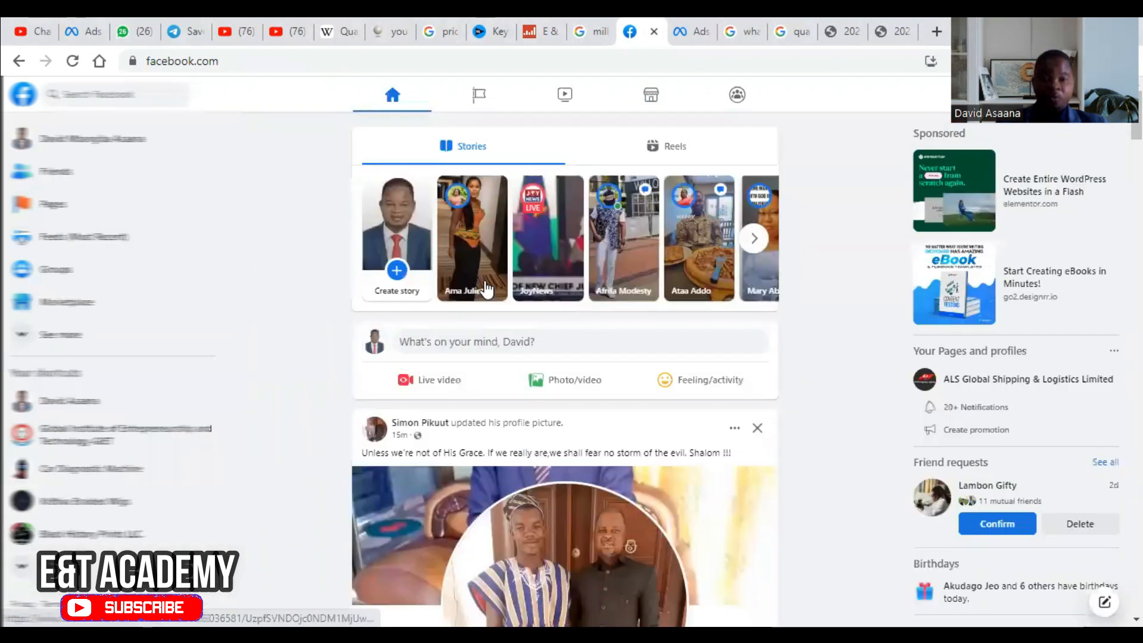
pyautogui.click(677, 160)
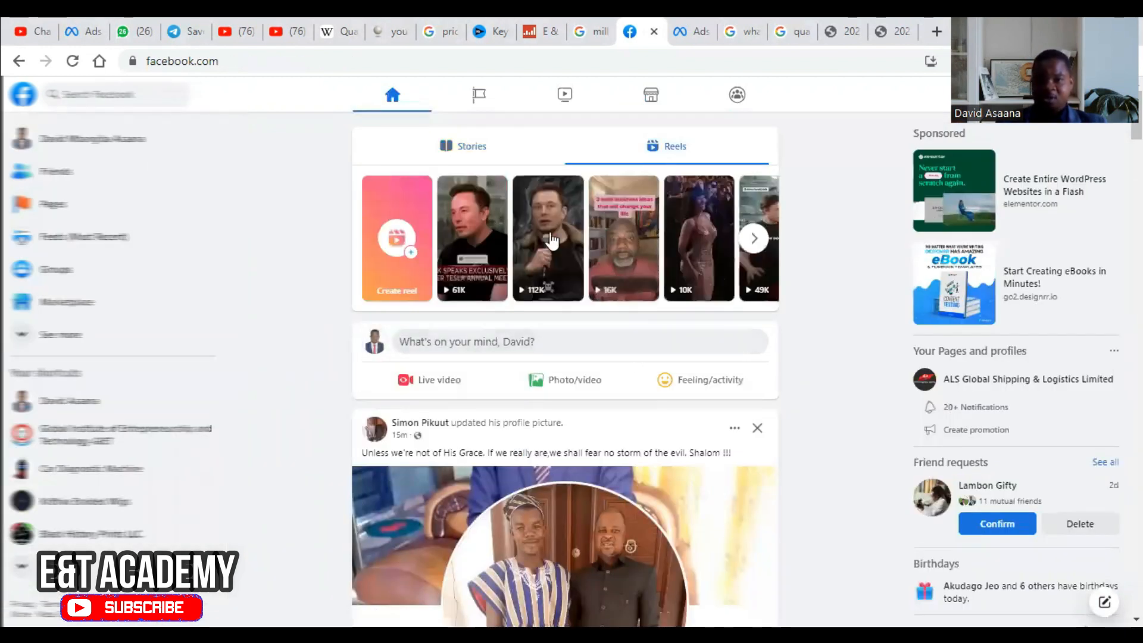
pyautogui.click(476, 147)
pyautogui.click(671, 154)
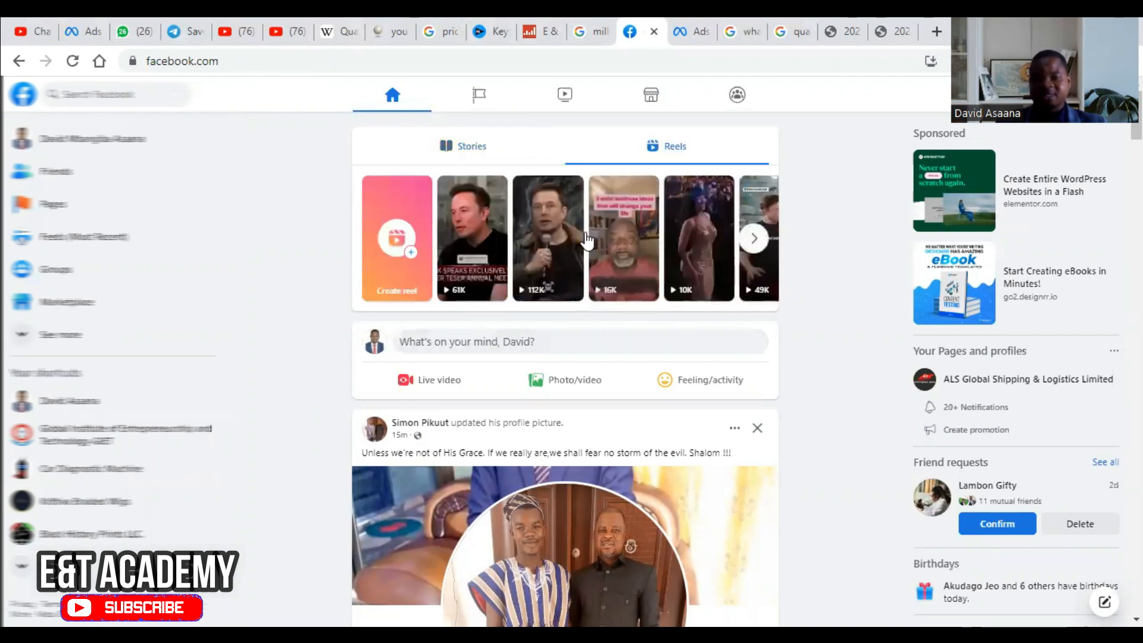
pyautogui.click(534, 233)
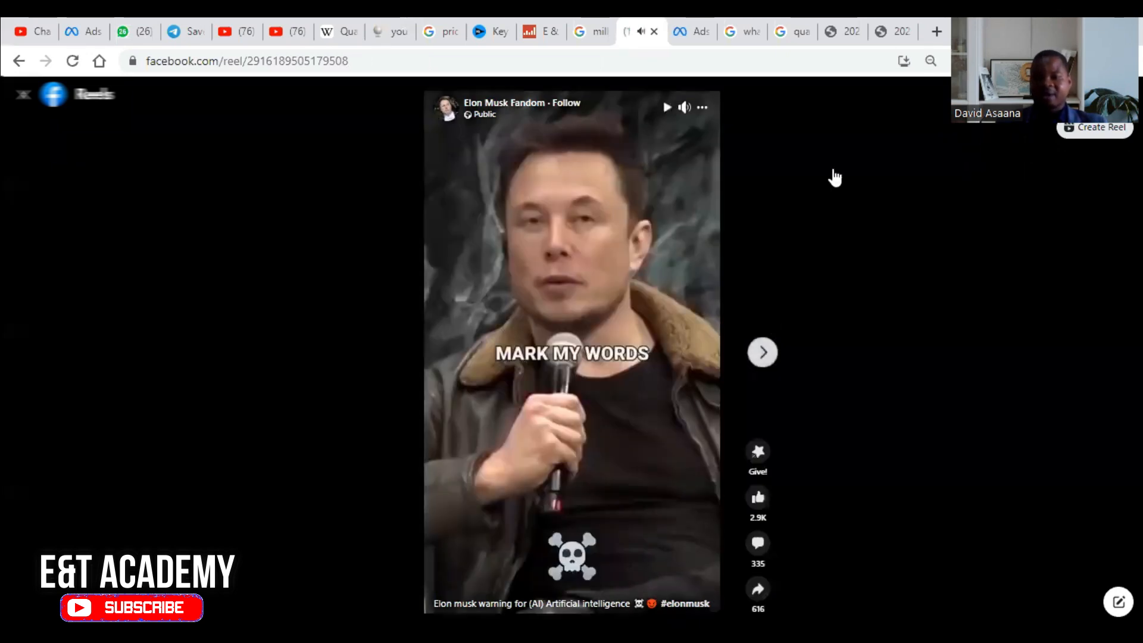
pyautogui.click(27, 94)
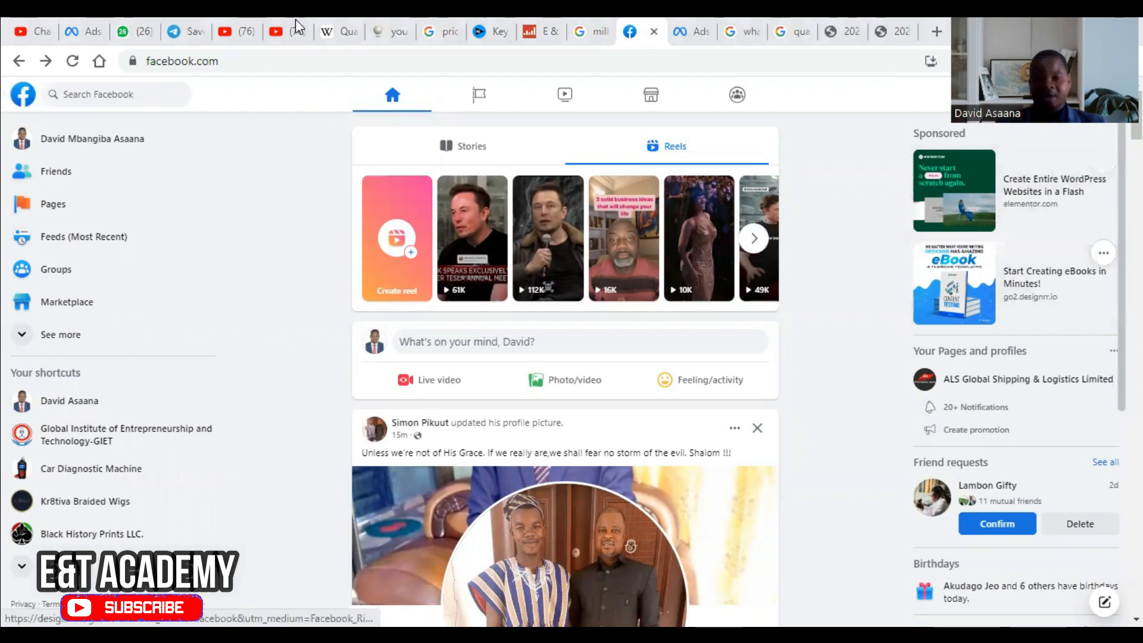
# - Switch back to Ads Manager and examine the ad set's manual placements, from feeds, Stories and Reels down to apps and sites
pyautogui.click(72, 27)
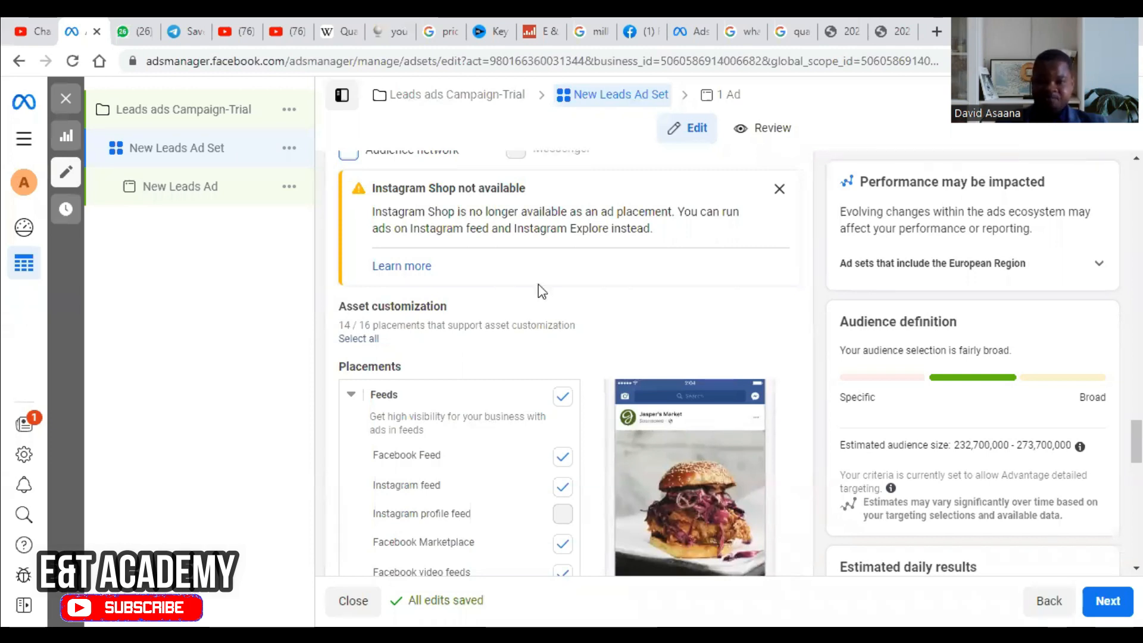
pyautogui.scroll(-1, 540, 290)
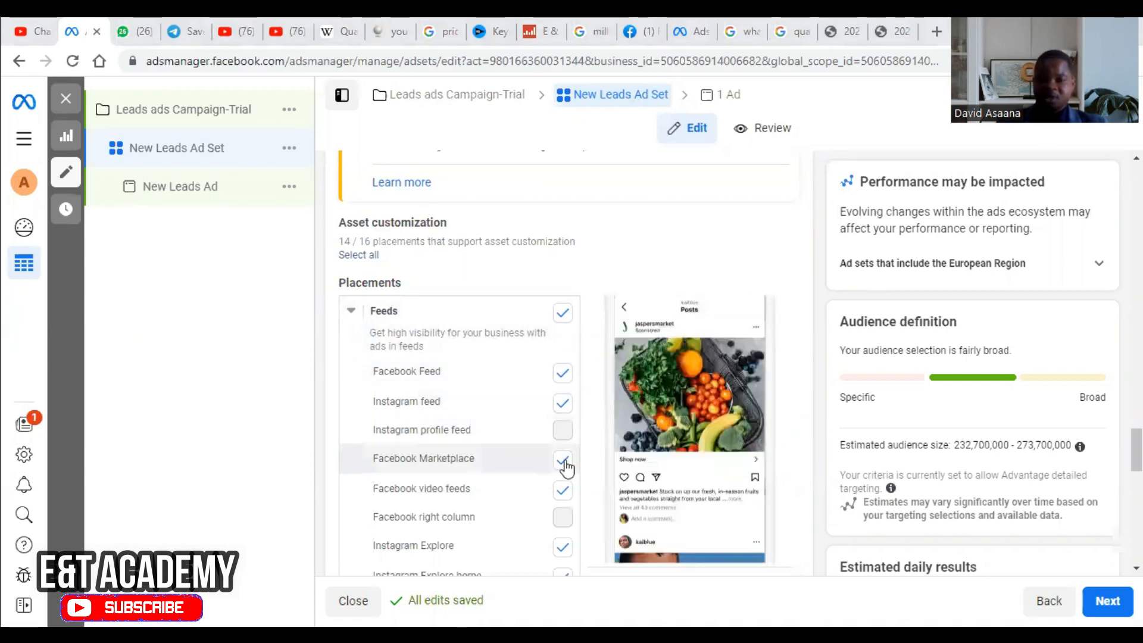
pyautogui.scroll(-9, 493, 470)
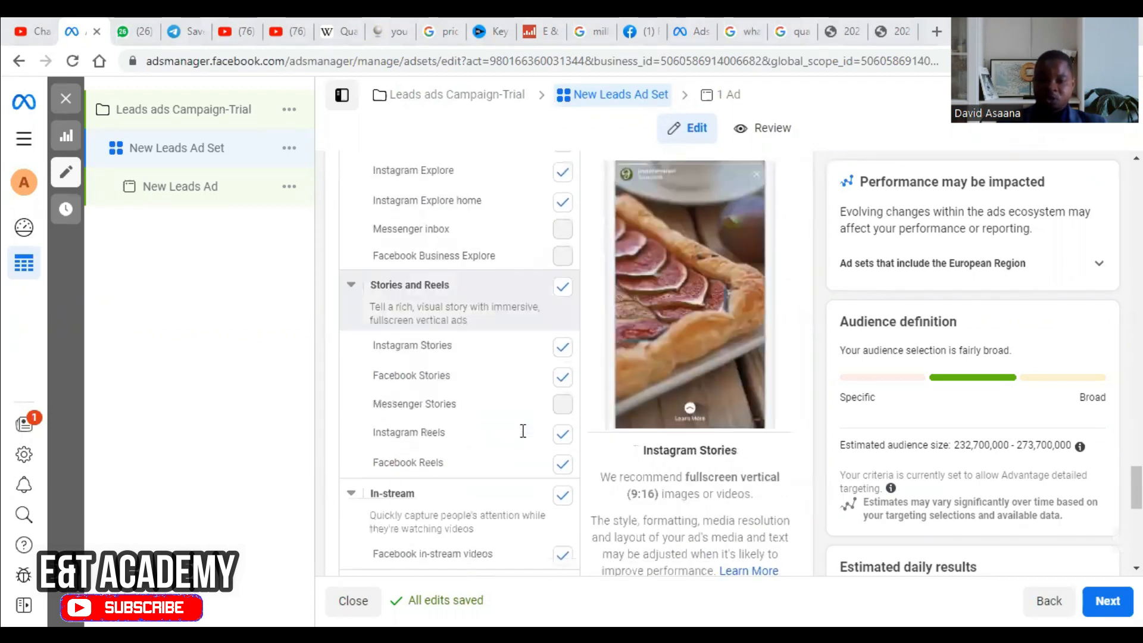
pyautogui.scroll(-2, 552, 359)
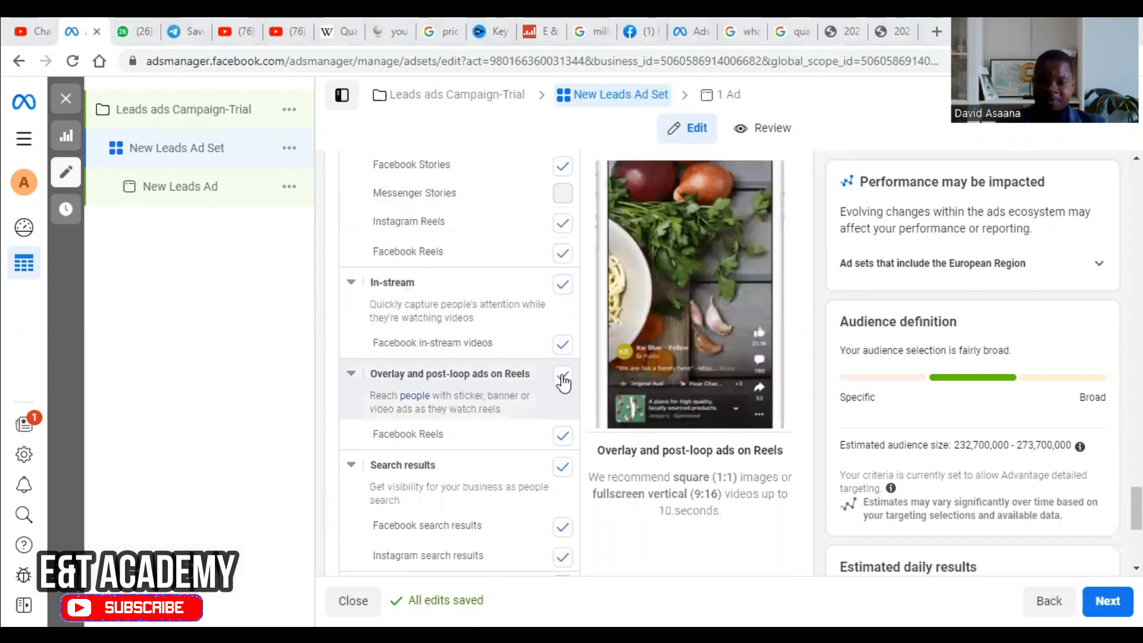
pyautogui.scroll(-2, 555, 398)
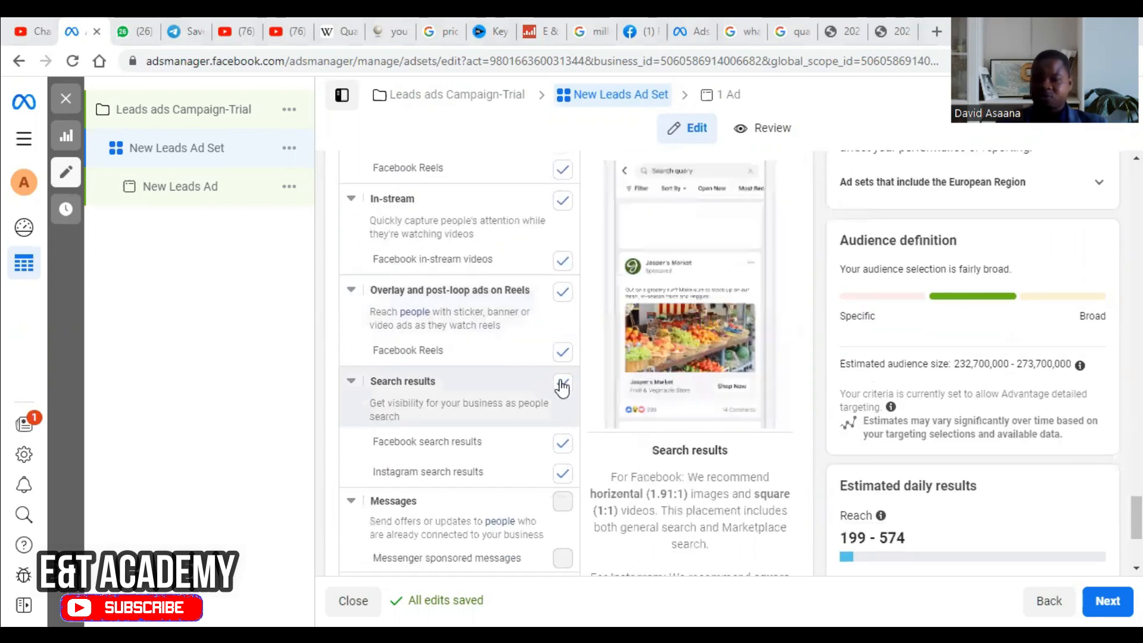
pyautogui.scroll(-5, 571, 475)
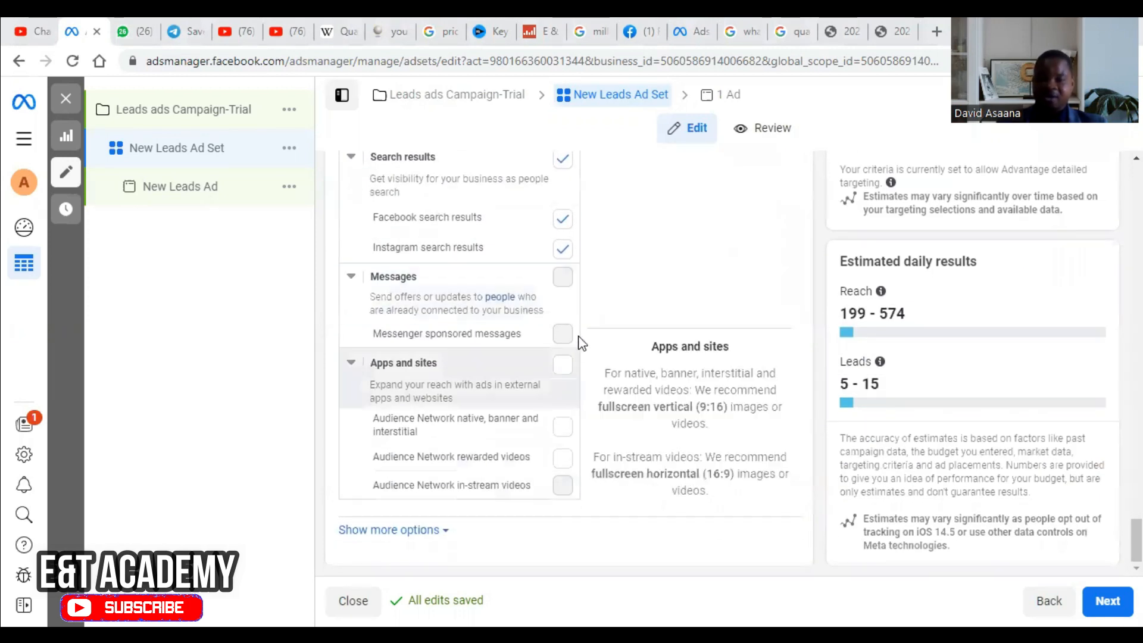
pyautogui.scroll(2, 557, 366)
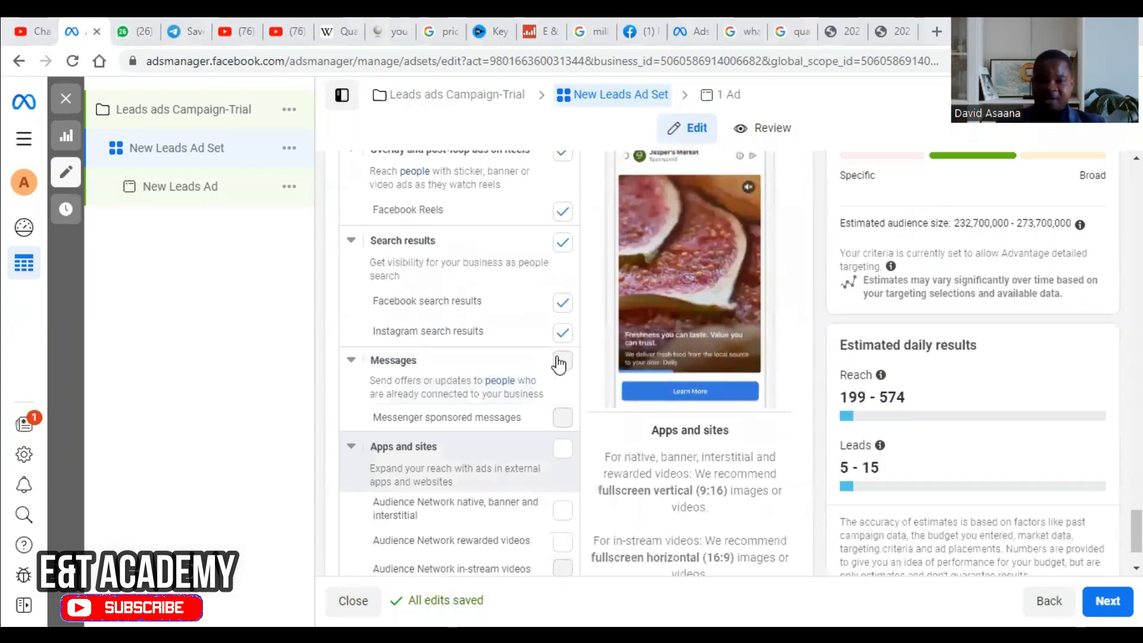
pyautogui.scroll(2, 536, 322)
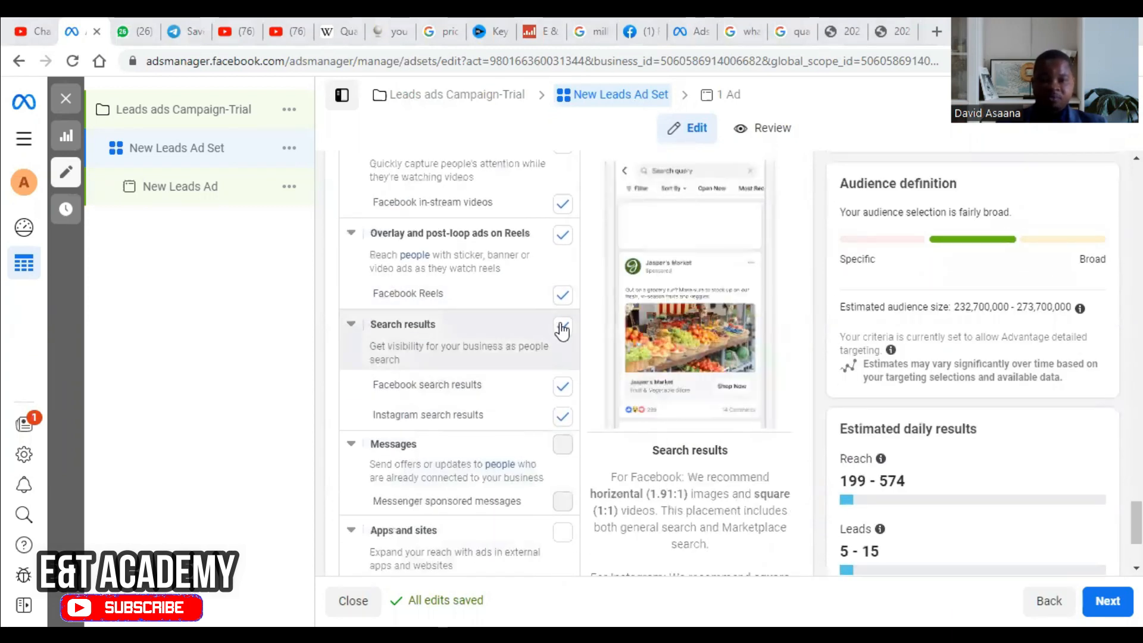
pyautogui.scroll(3, 530, 347)
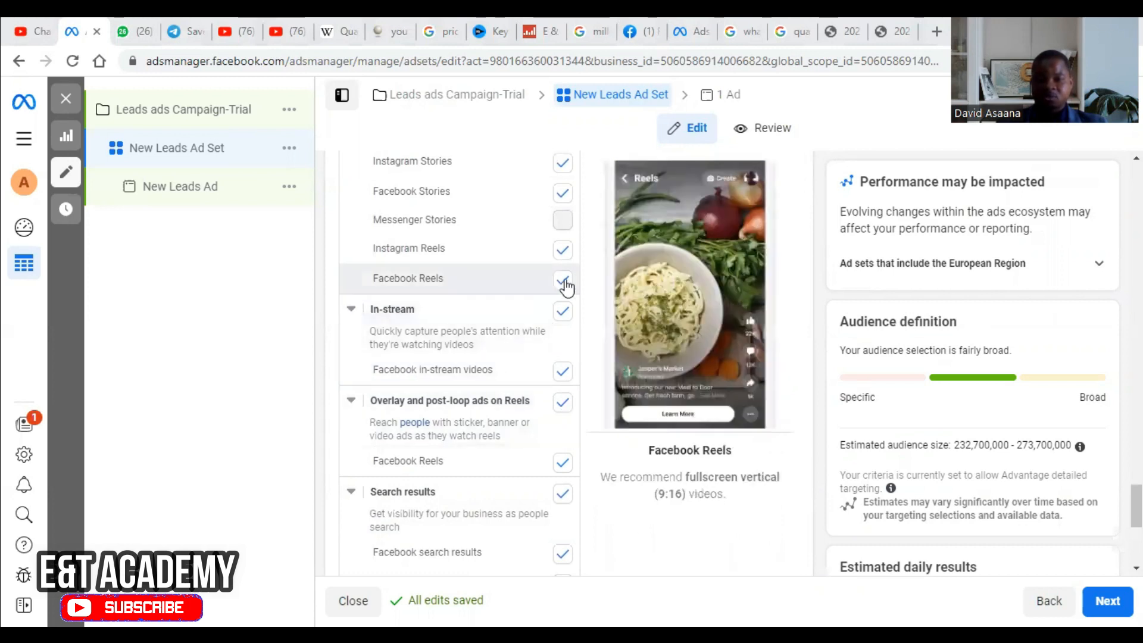
pyautogui.scroll(10, 491, 301)
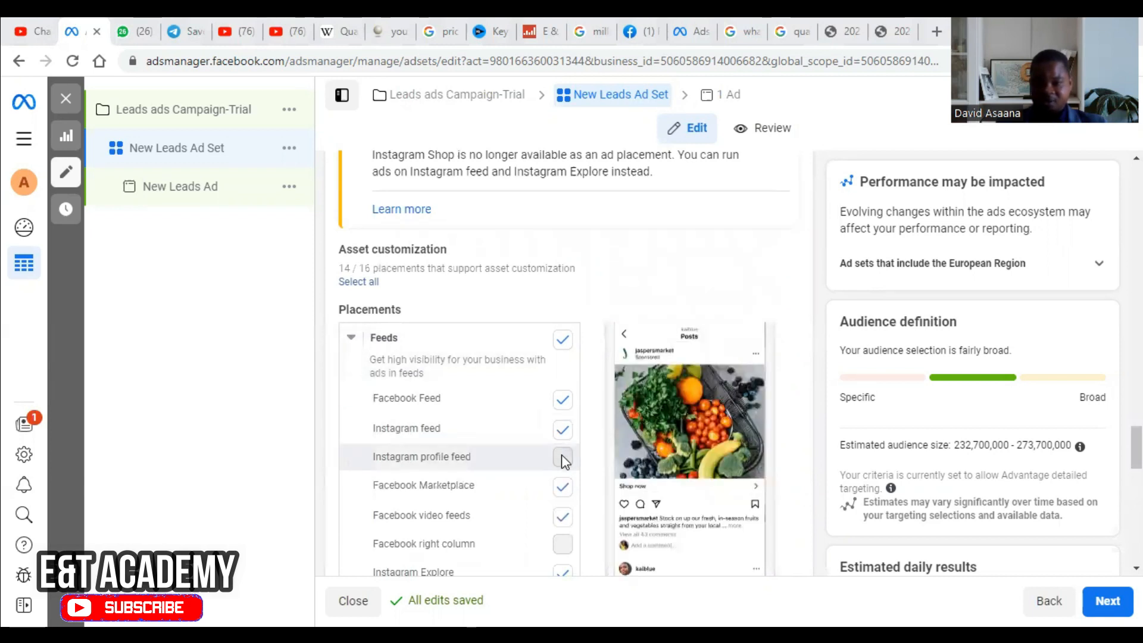
pyautogui.scroll(-2, 567, 493)
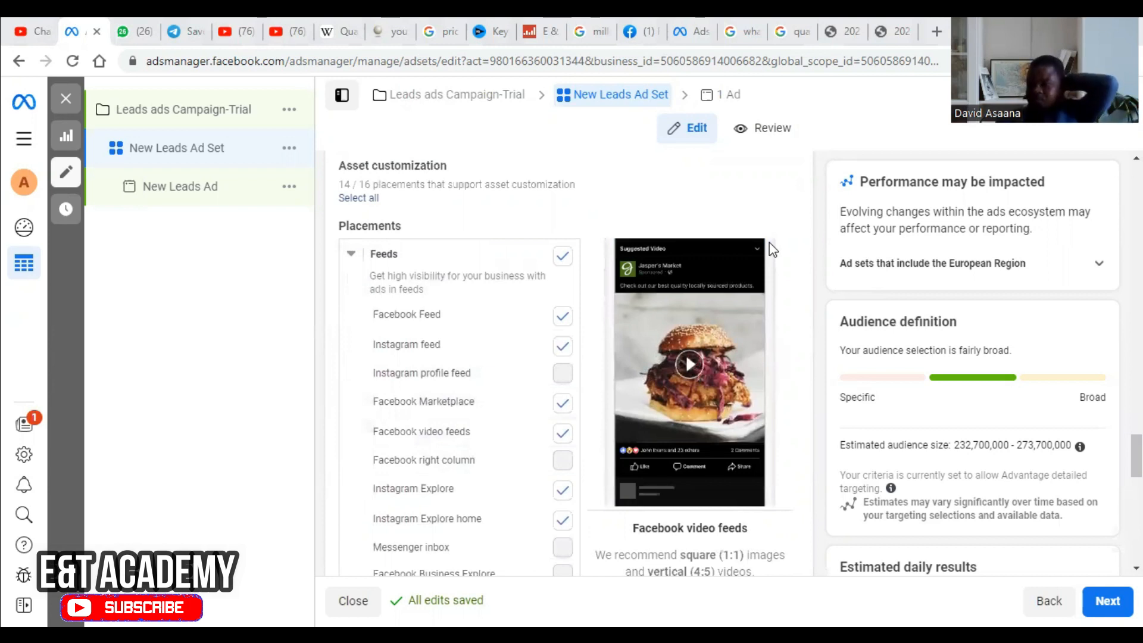
pyautogui.scroll(-3, 730, 403)
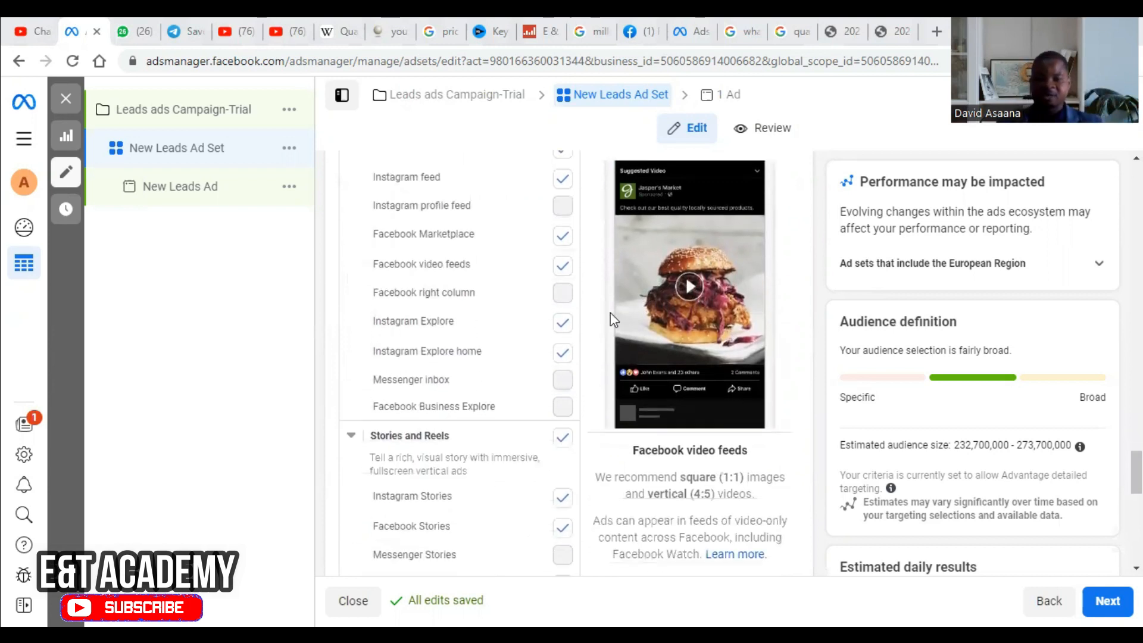
pyautogui.scroll(5, 610, 319)
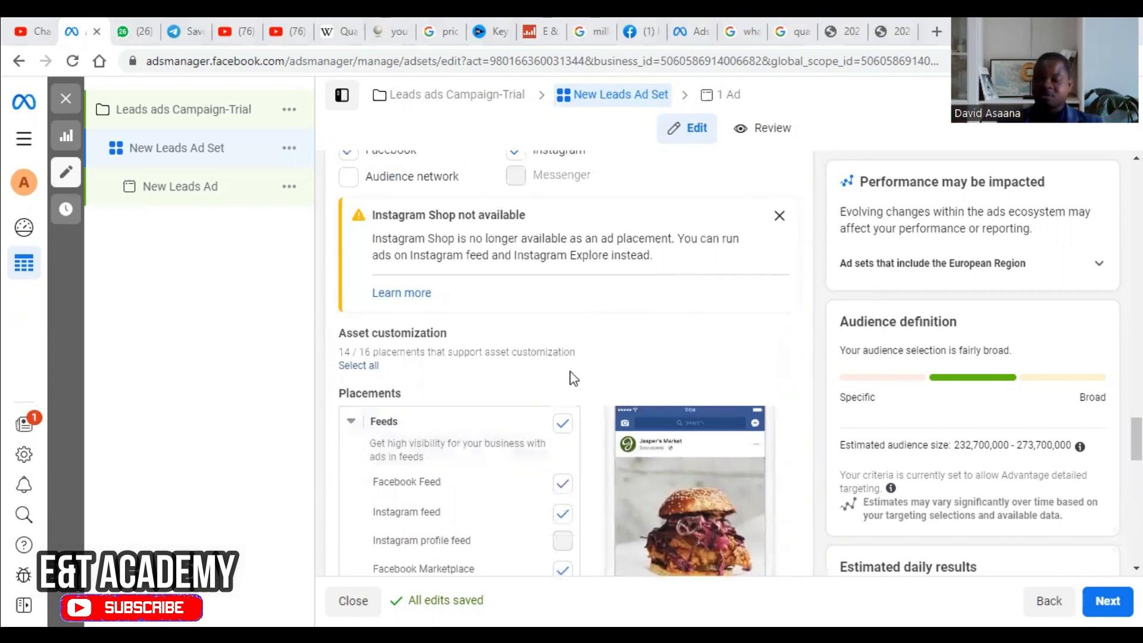
pyautogui.scroll(-10, 616, 357)
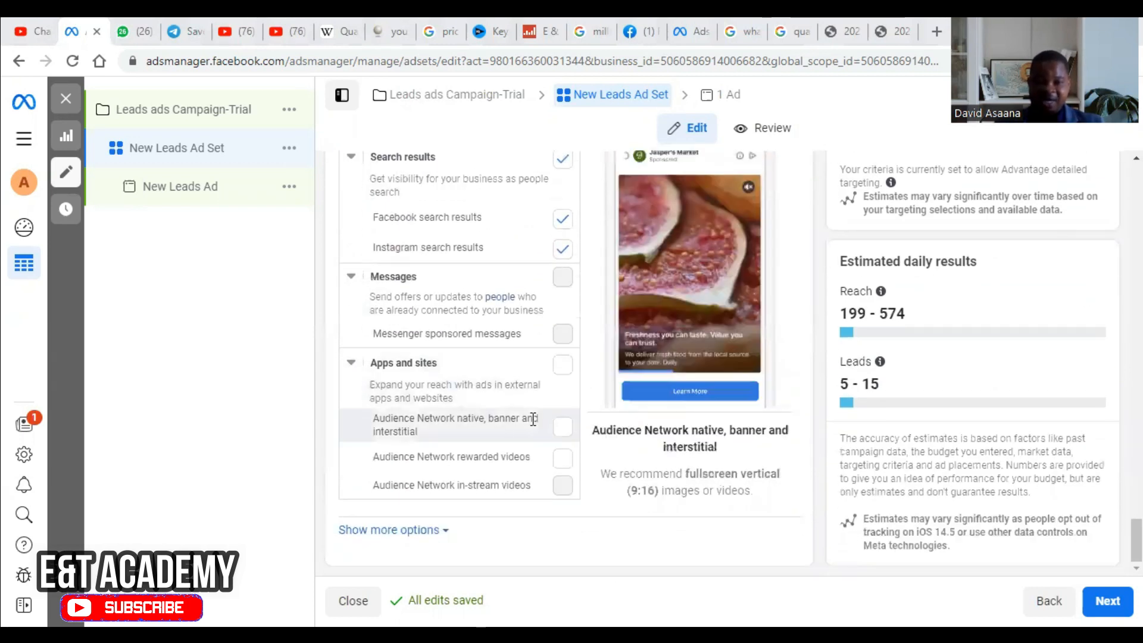
# - Review the ad set's daily budget, schedule, saved audience and placements together with the audience and daily result estimates
pyautogui.scroll(15, 530, 417)
pyautogui.scroll(10, 536, 402)
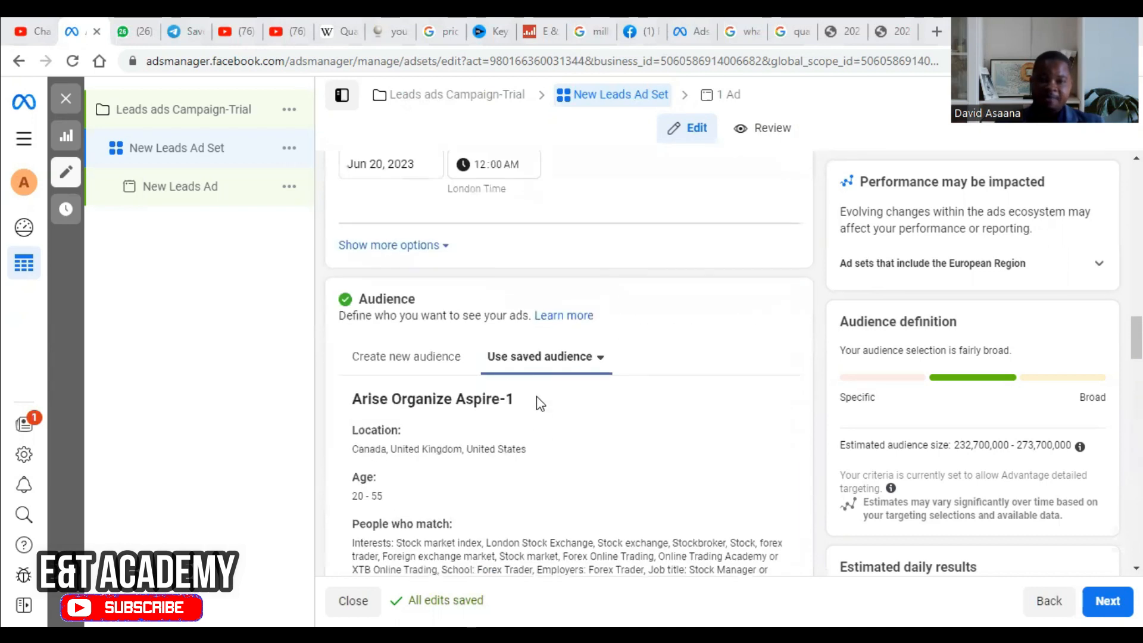
pyautogui.scroll(-3, 490, 426)
pyautogui.scroll(5, 676, 316)
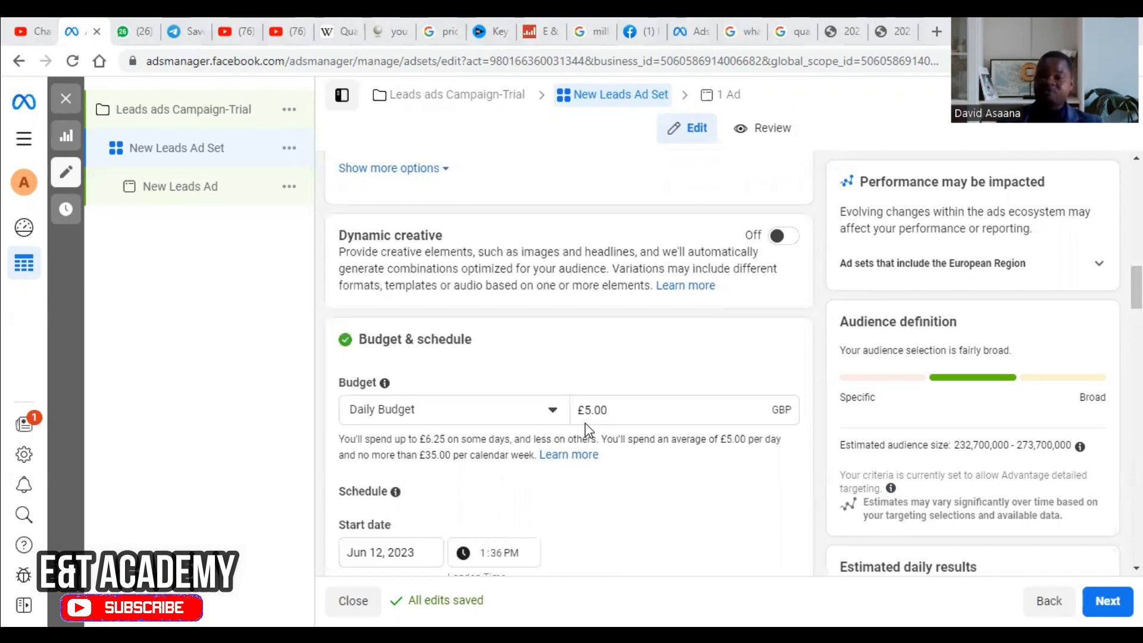
pyautogui.scroll(-20, 725, 336)
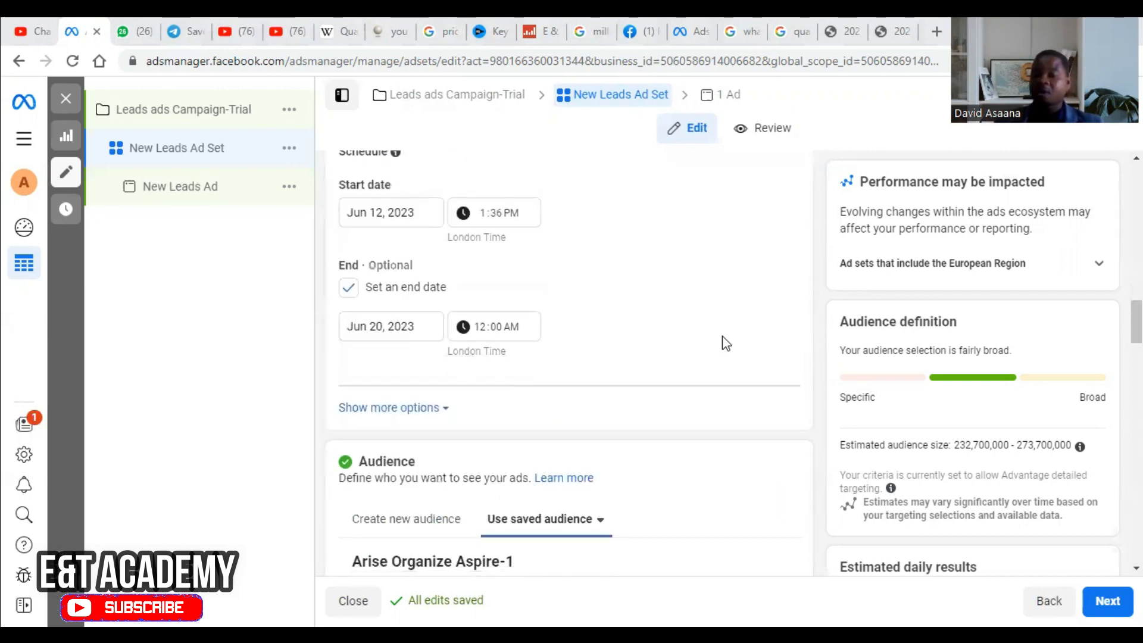
pyautogui.scroll(5, 662, 345)
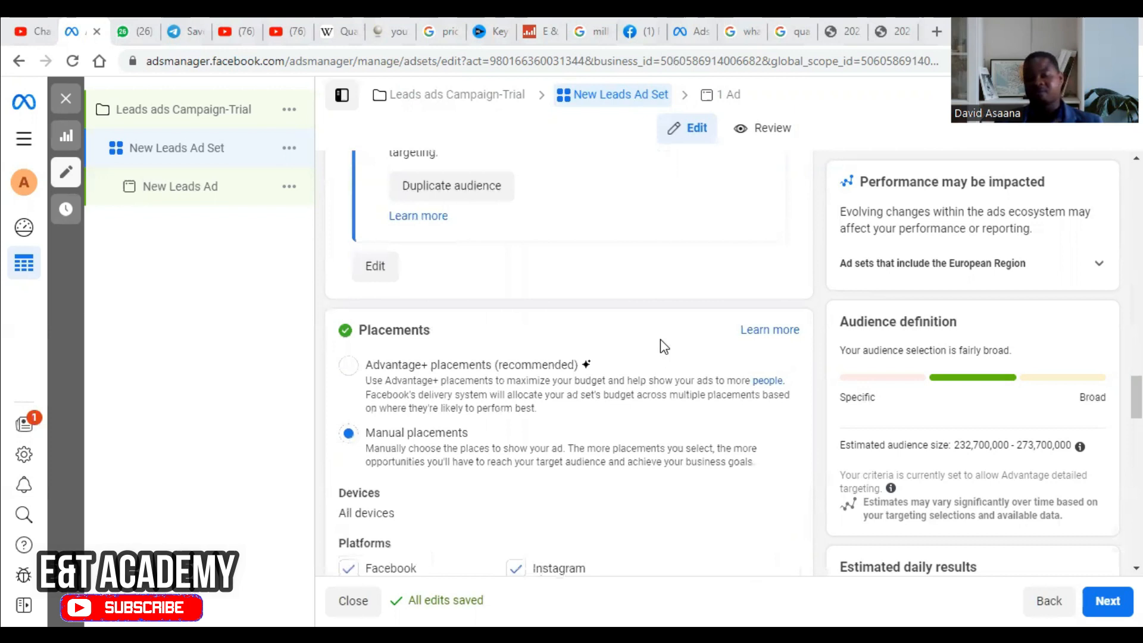
pyautogui.scroll(8, 659, 339)
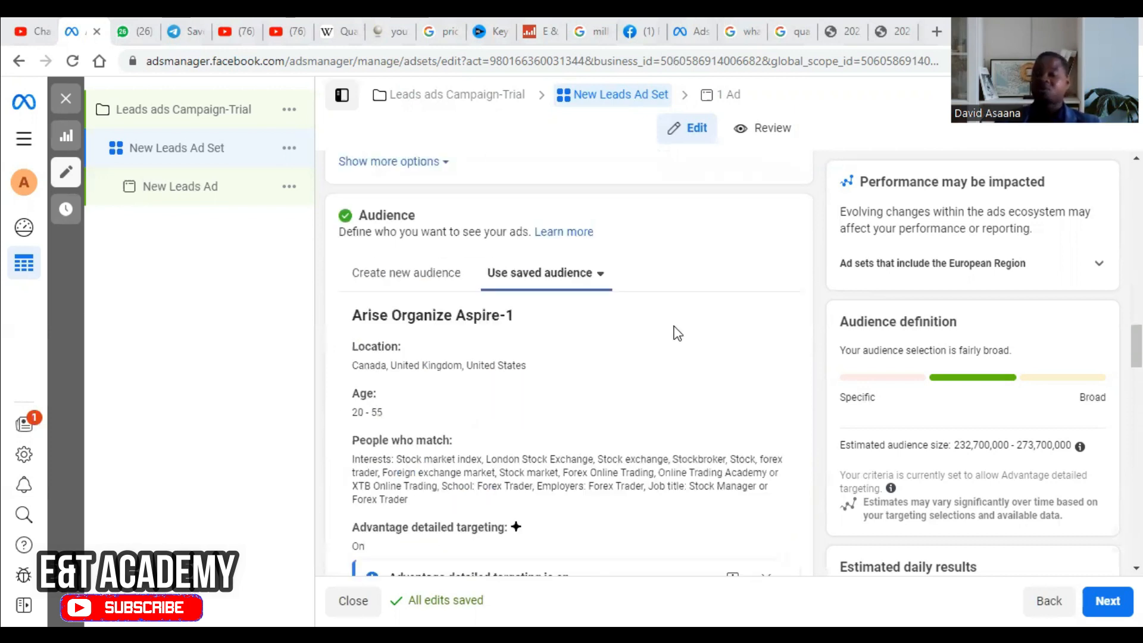
pyautogui.scroll(4, 677, 333)
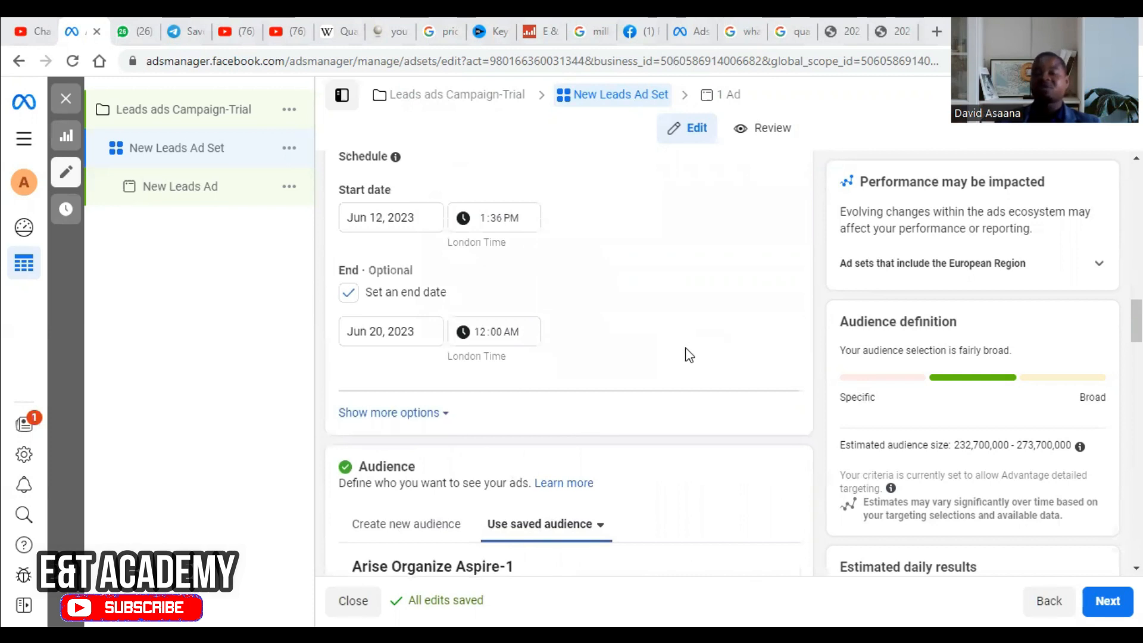
pyautogui.scroll(-3, 686, 337)
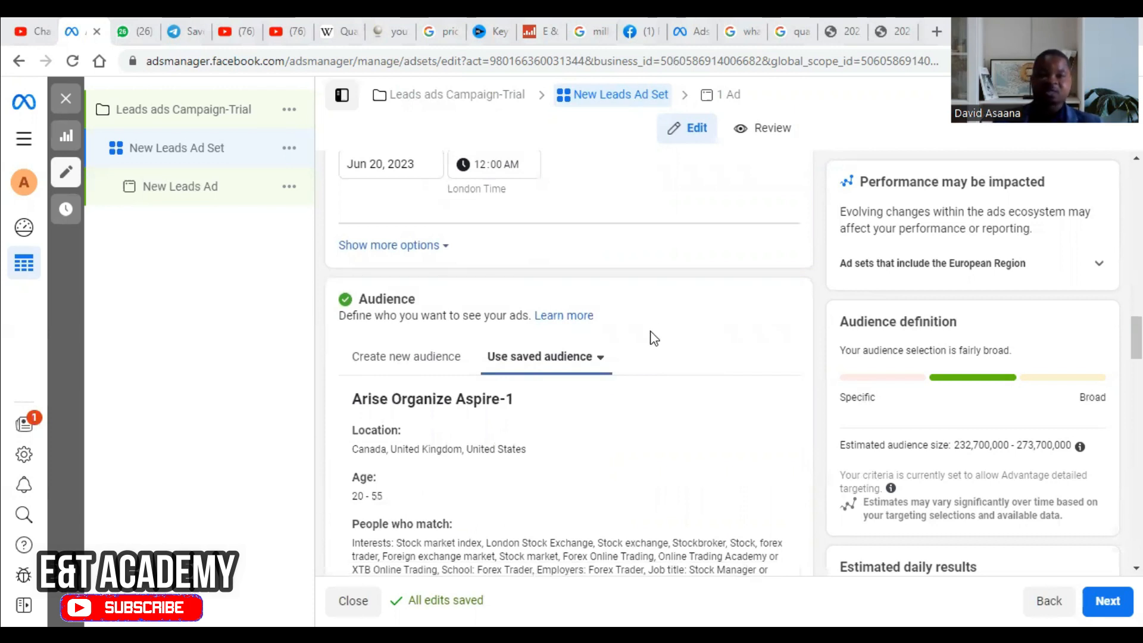
pyautogui.scroll(-15, 1036, 563)
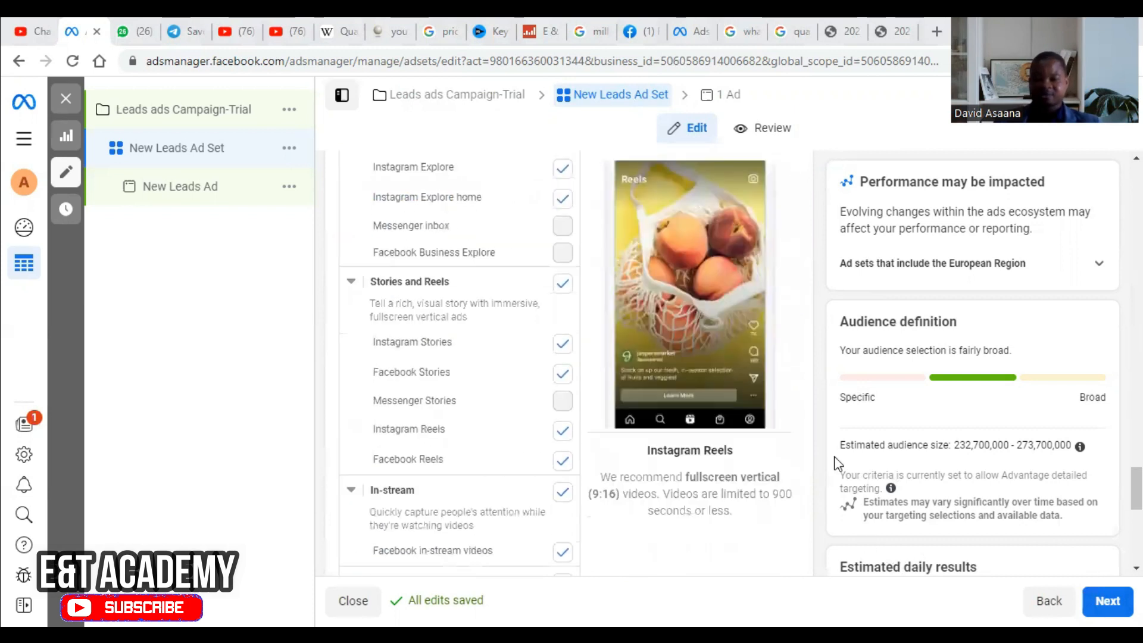
pyautogui.scroll(-5, 1023, 512)
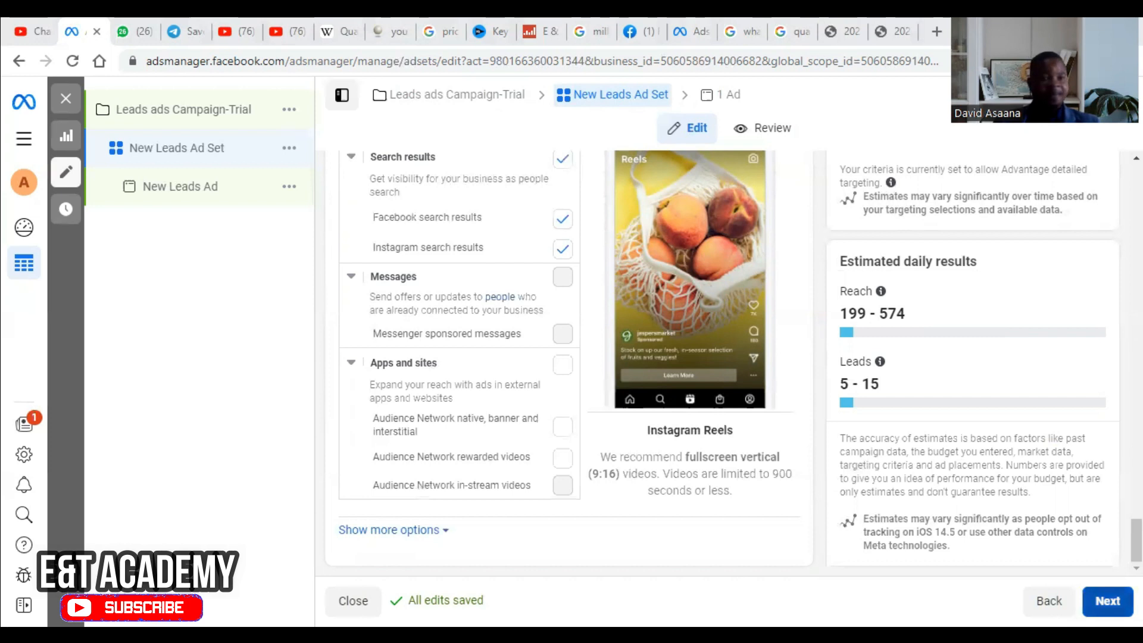
# - Continue to the ad level and start creating a new instant form for the ad's destination
pyautogui.click(1109, 601)
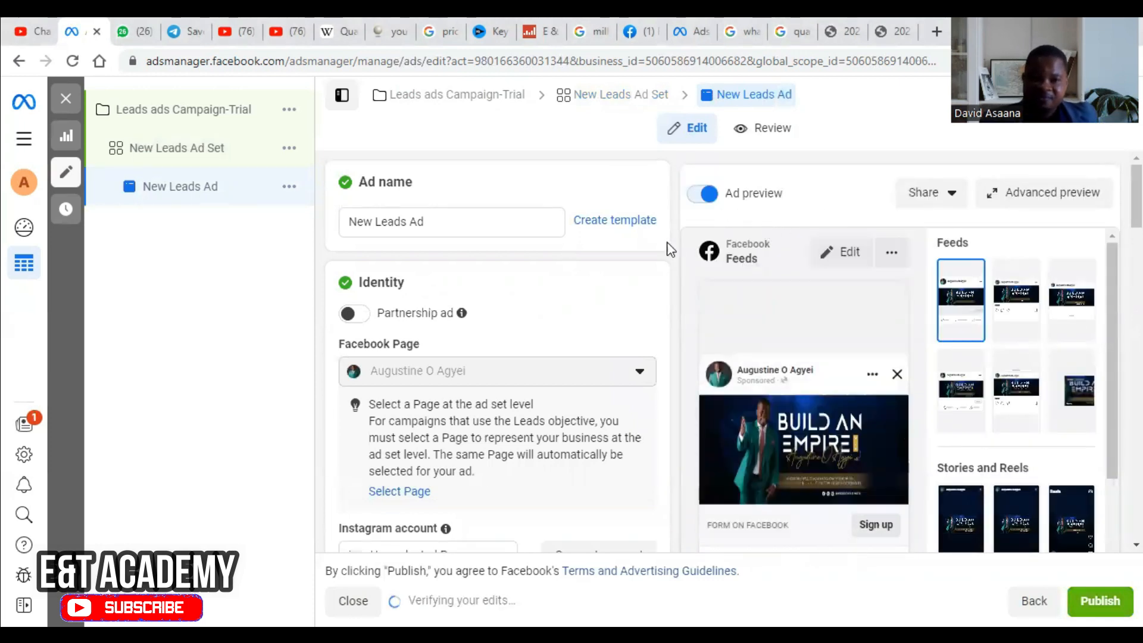
pyautogui.scroll(-5, 655, 270)
pyautogui.scroll(-10, 557, 323)
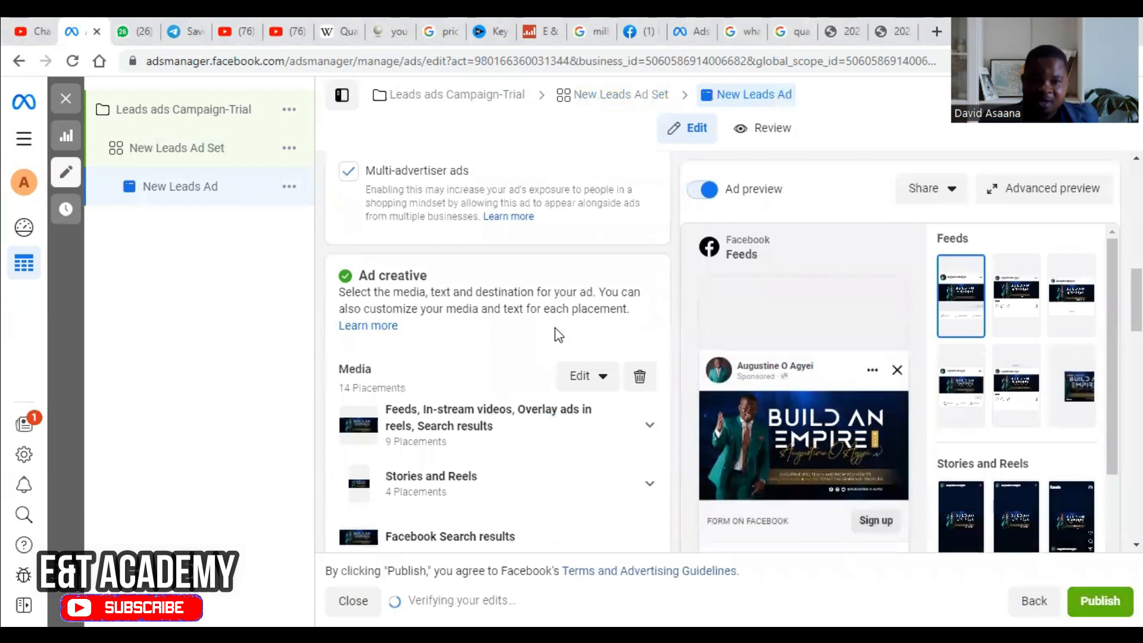
pyautogui.scroll(-5, 555, 312)
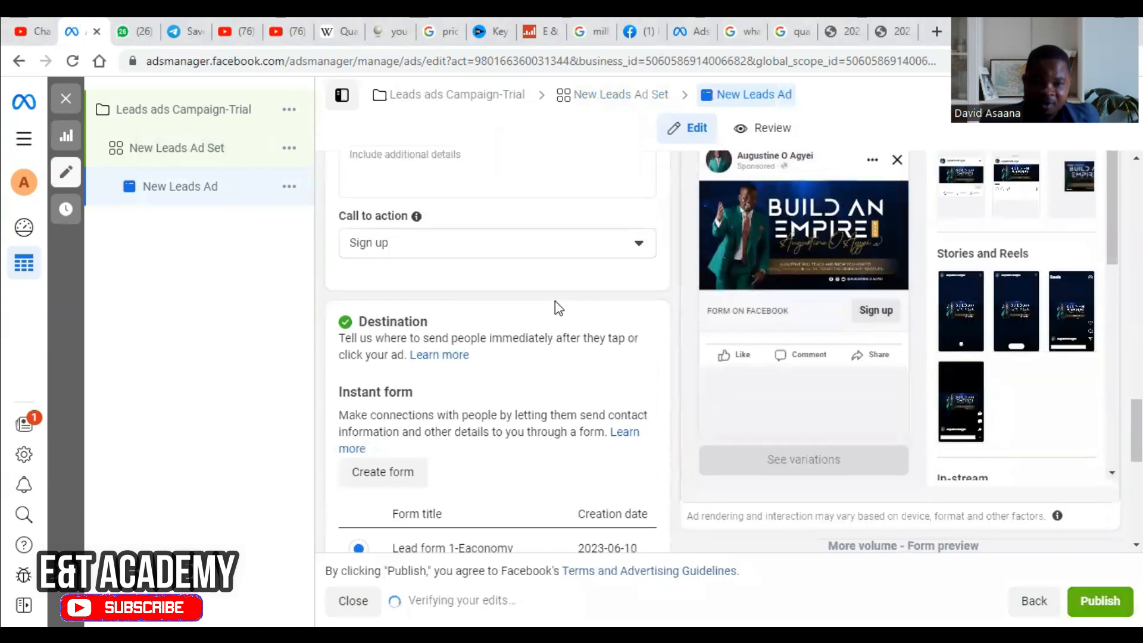
pyautogui.scroll(-4, 555, 301)
pyautogui.scroll(3, 410, 333)
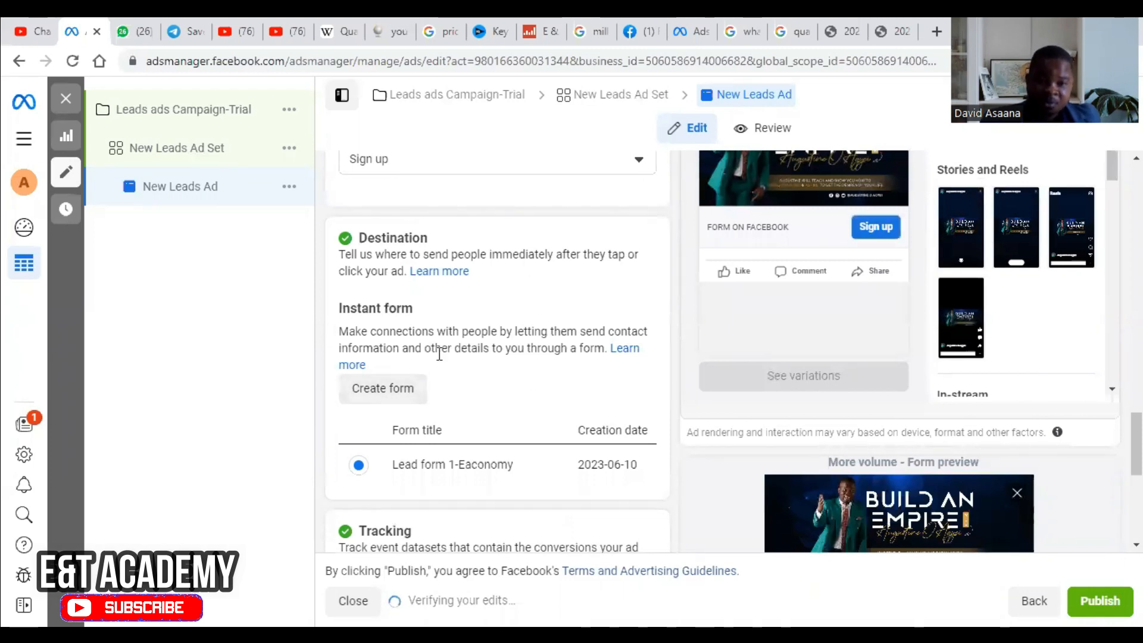
pyautogui.click(392, 394)
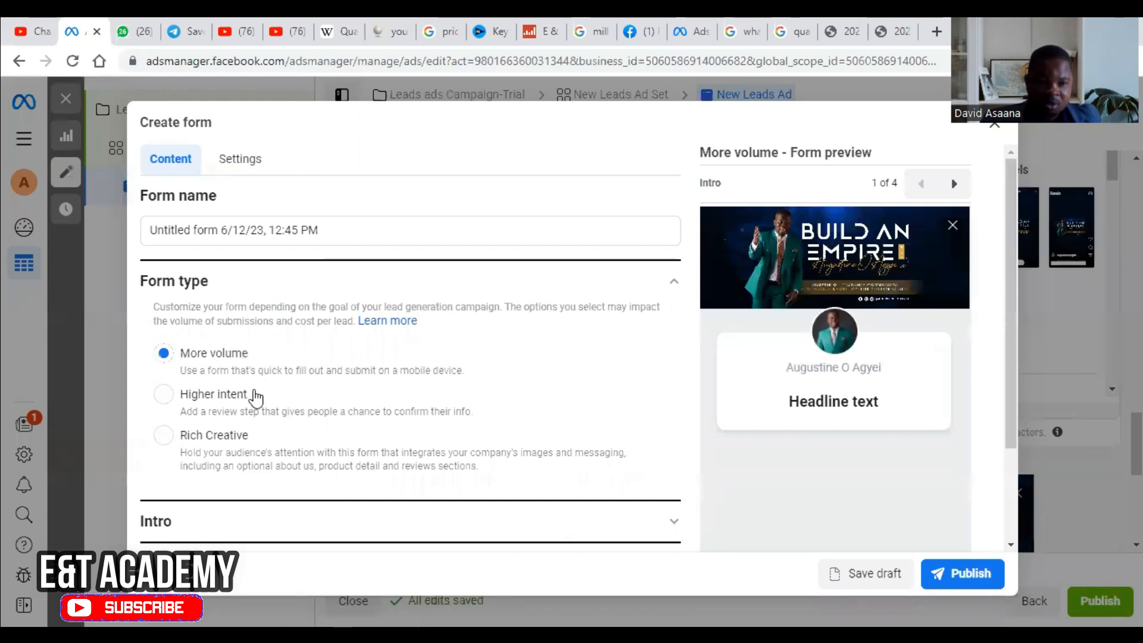
# - Look over the form type options, then the Intro section's background image, greeting headline and description fields
pyautogui.scroll(-1, 254, 395)
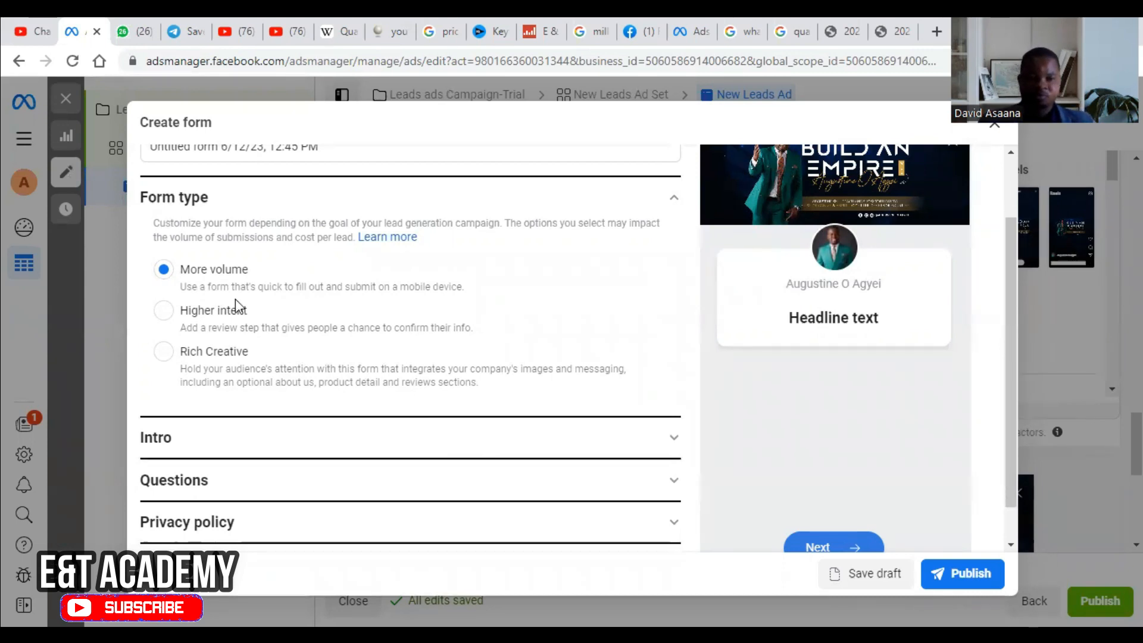
pyautogui.scroll(-1, 235, 307)
pyautogui.click(517, 394)
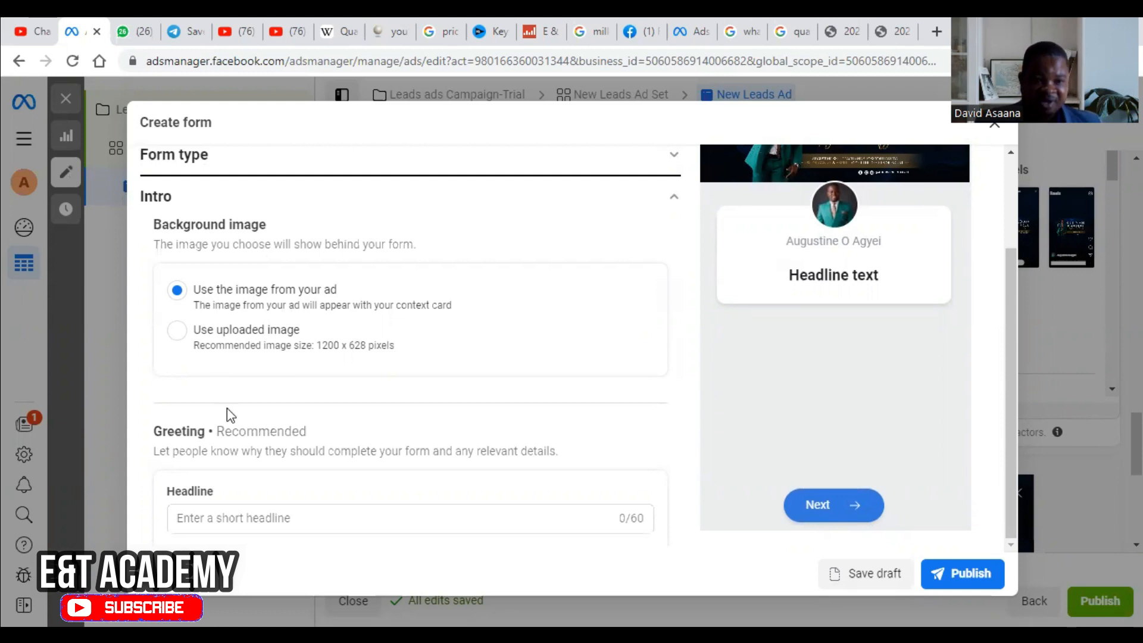
pyautogui.scroll(-2, 267, 417)
pyautogui.click(233, 436)
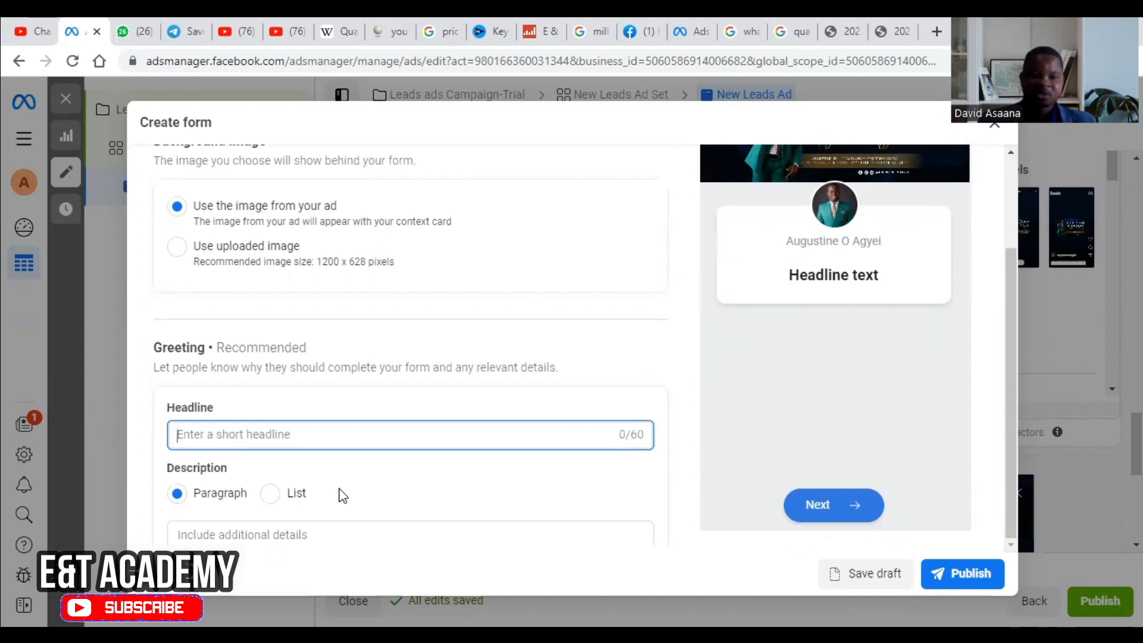
pyautogui.scroll(-5, 309, 428)
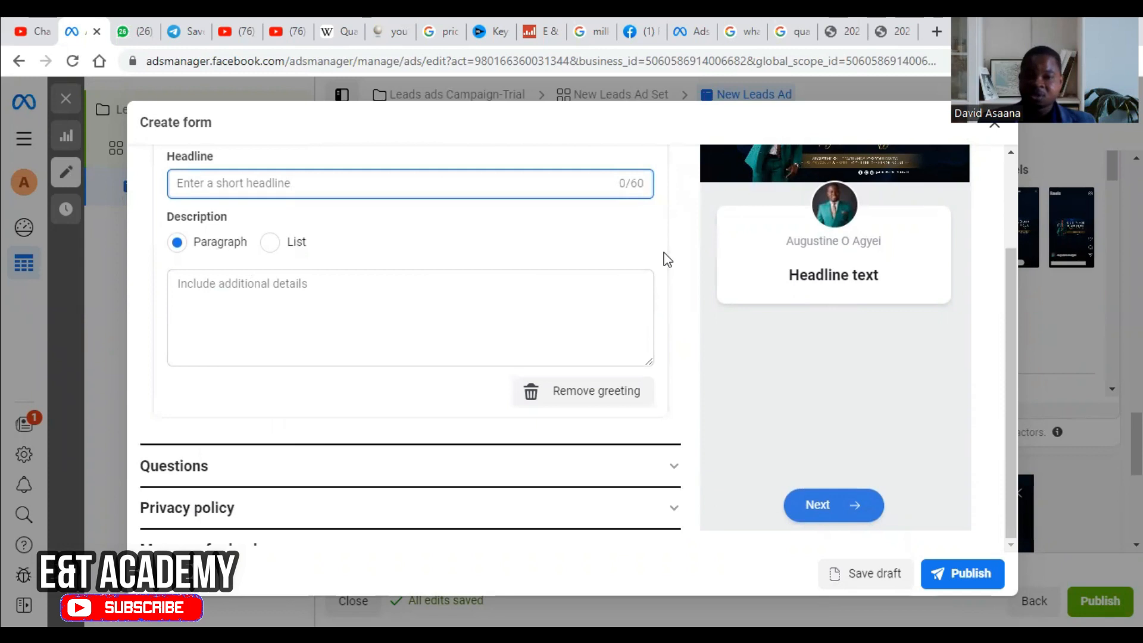
pyautogui.click(440, 329)
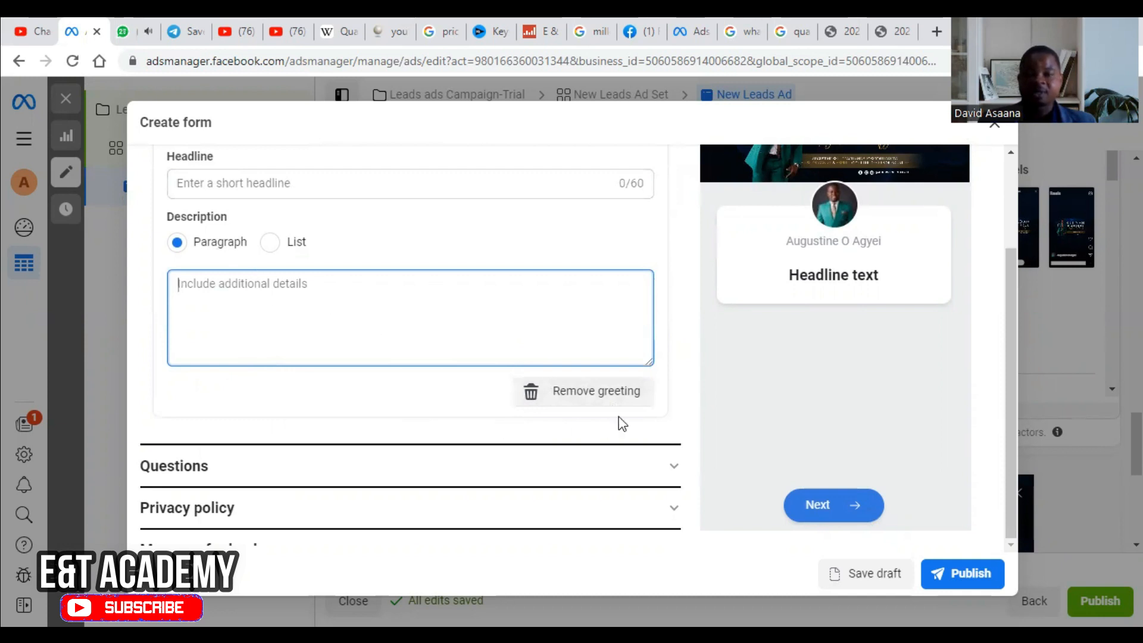
# - Add the Phone number contact field to the prefill questions in the form's Questions section
pyautogui.scroll(-1, 477, 436)
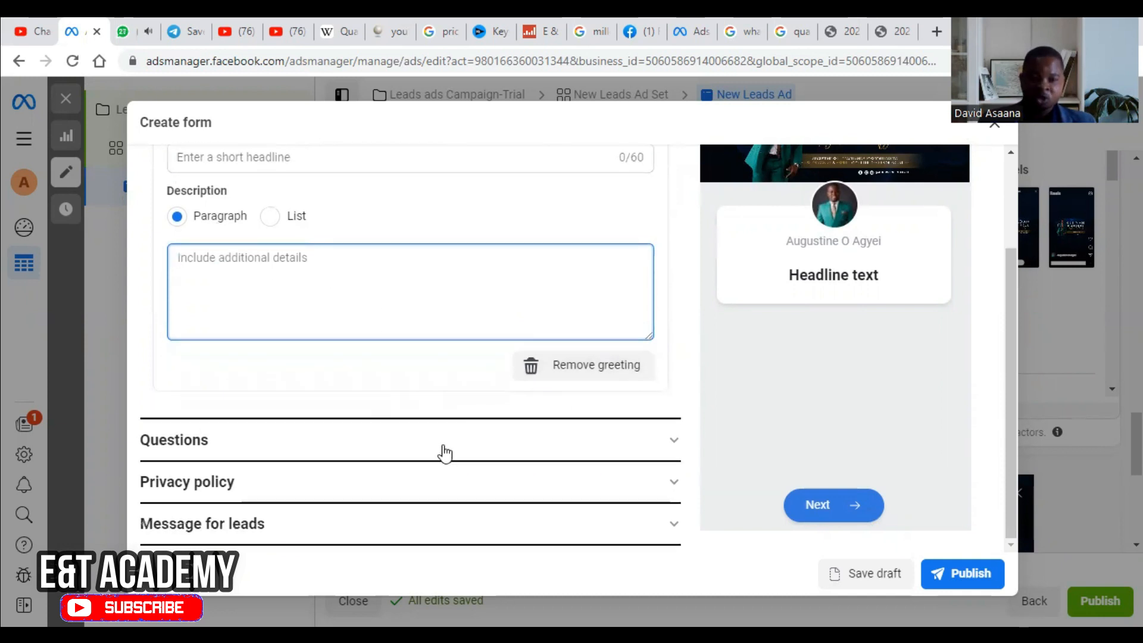
pyautogui.click(444, 449)
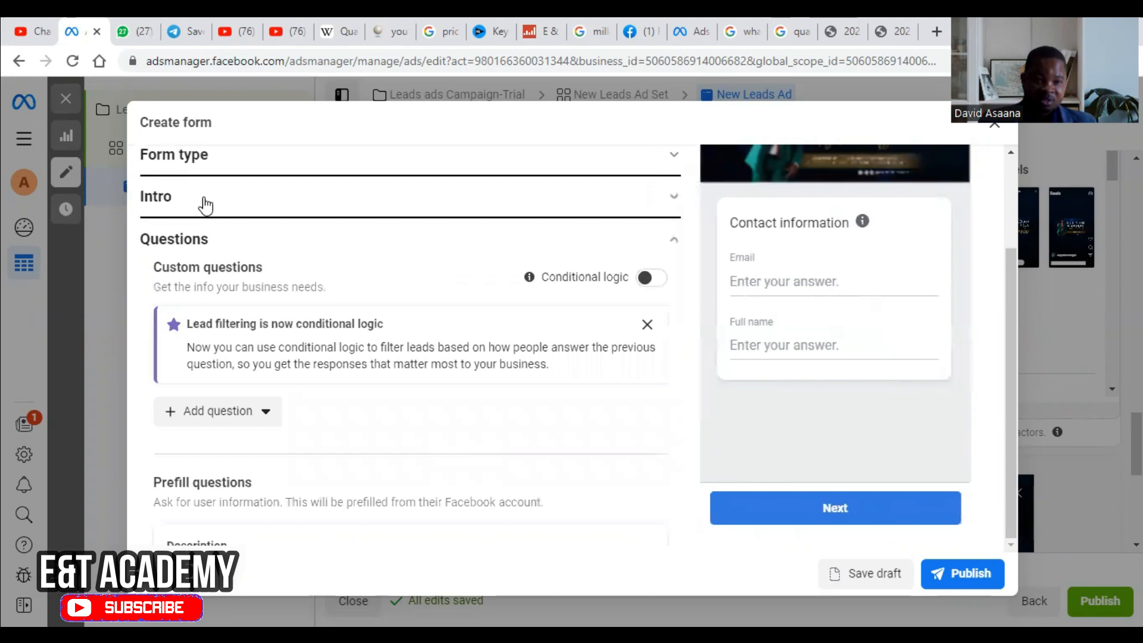
pyautogui.scroll(-4, 250, 298)
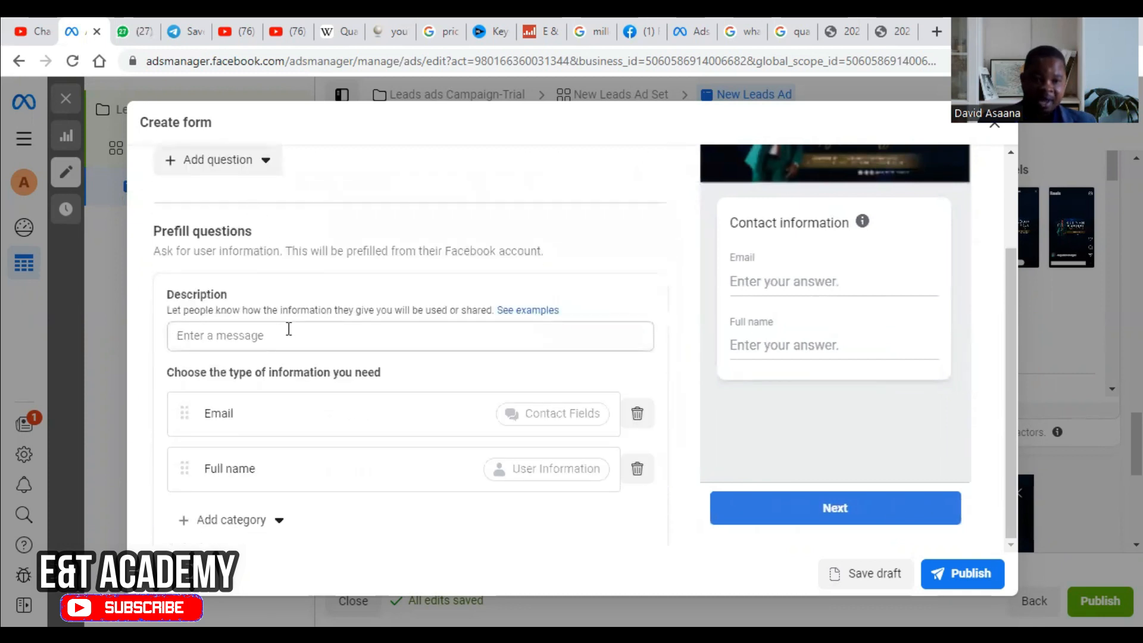
pyautogui.scroll(2, 224, 327)
pyautogui.scroll(-4, 262, 360)
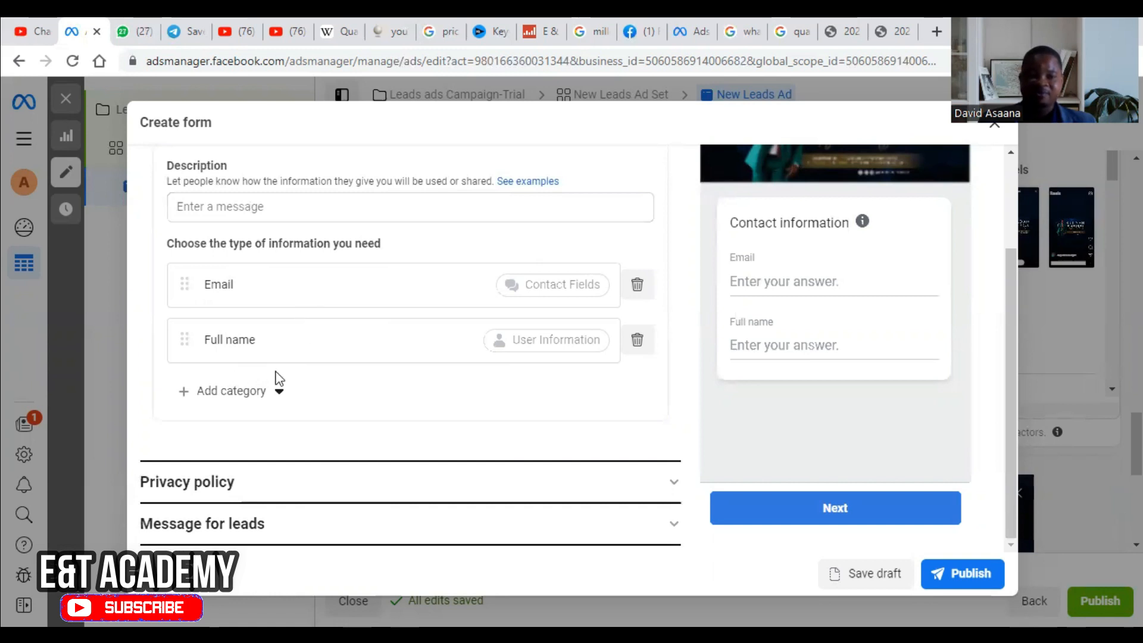
pyautogui.click(238, 396)
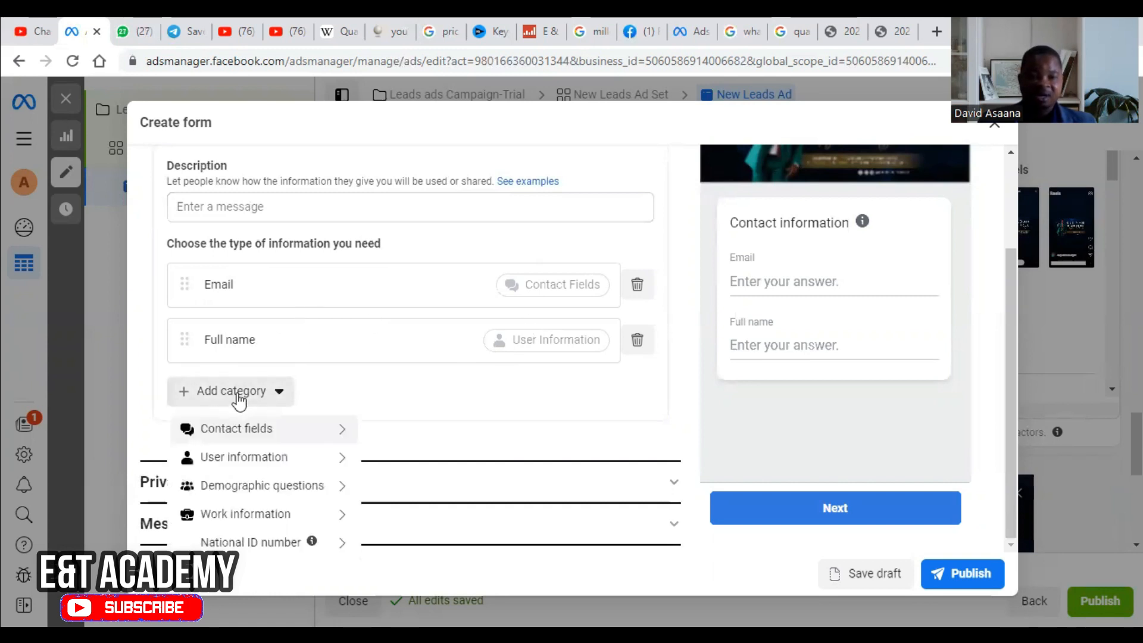
pyautogui.moveTo(260, 489)
pyautogui.moveTo(264, 549)
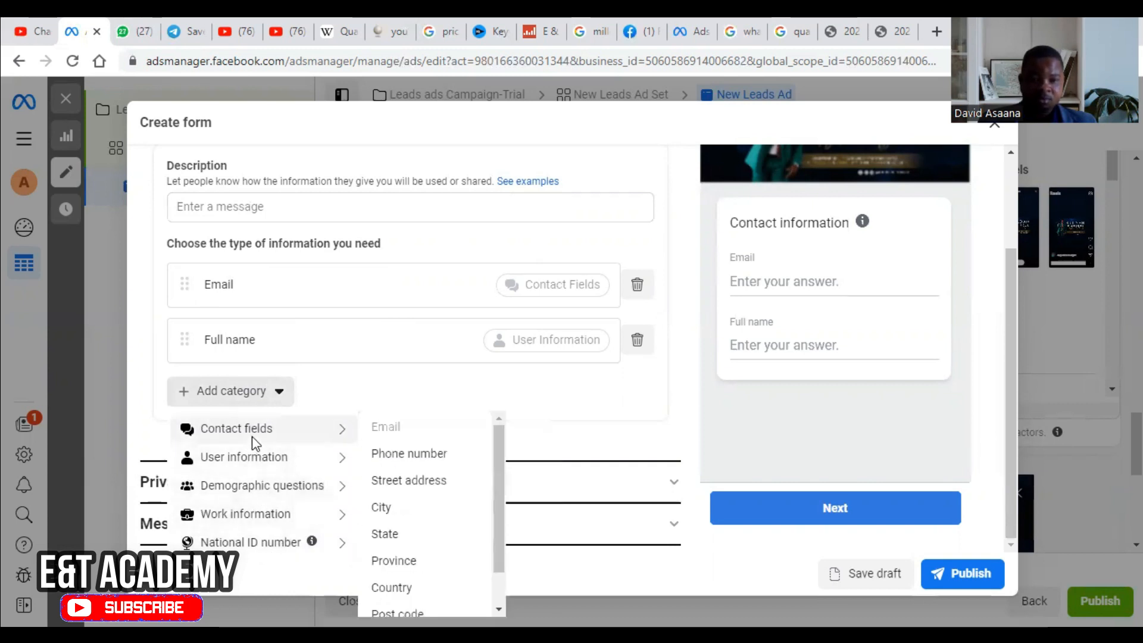
pyautogui.moveTo(309, 440)
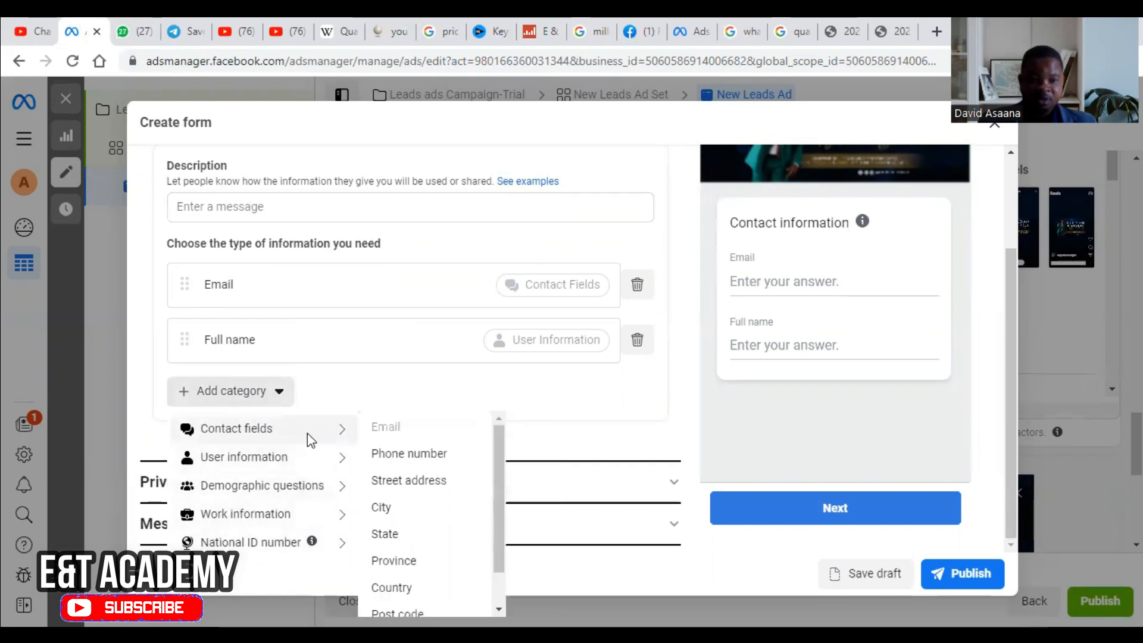
pyautogui.click(405, 453)
# - Add a short answer question to the form's custom questions
pyautogui.scroll(2, 284, 335)
pyautogui.scroll(5, 284, 335)
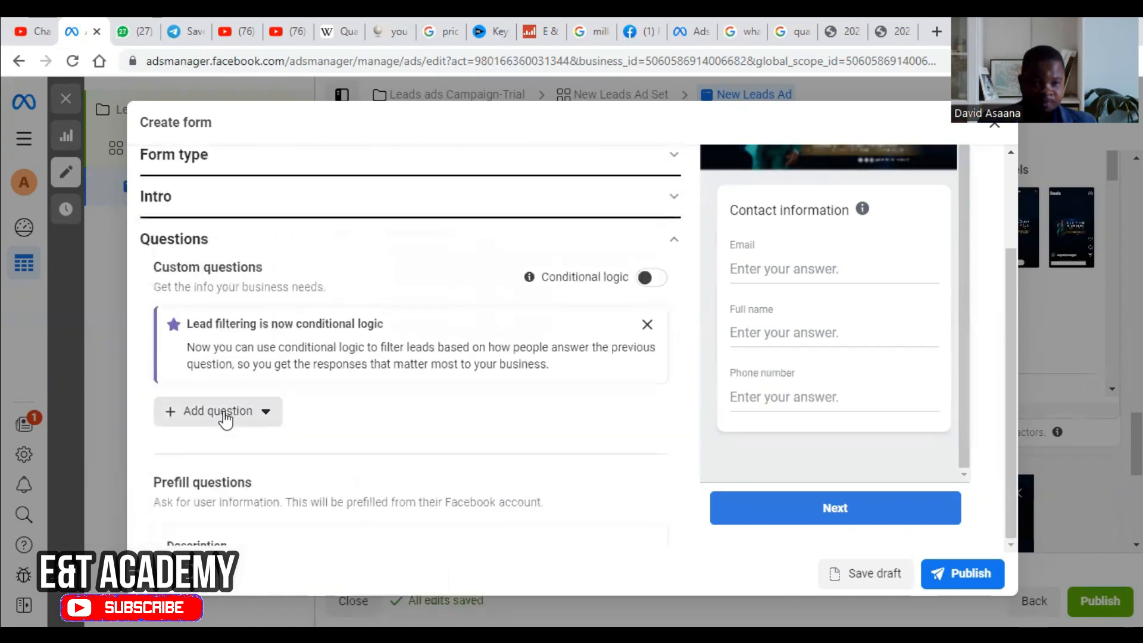
pyautogui.click(221, 412)
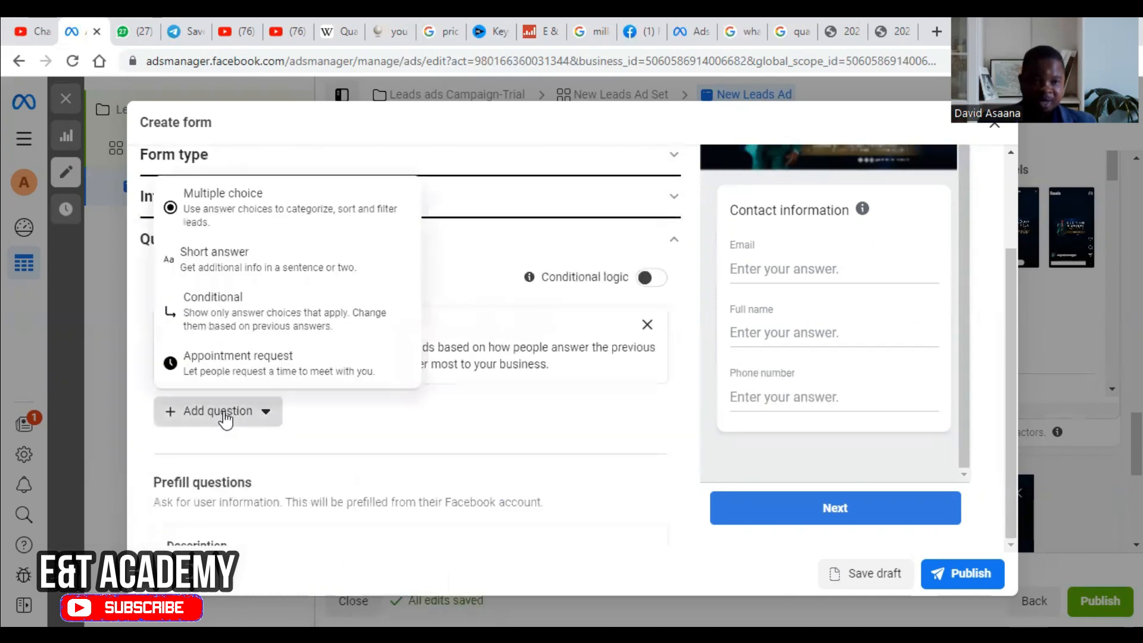
pyautogui.click(273, 265)
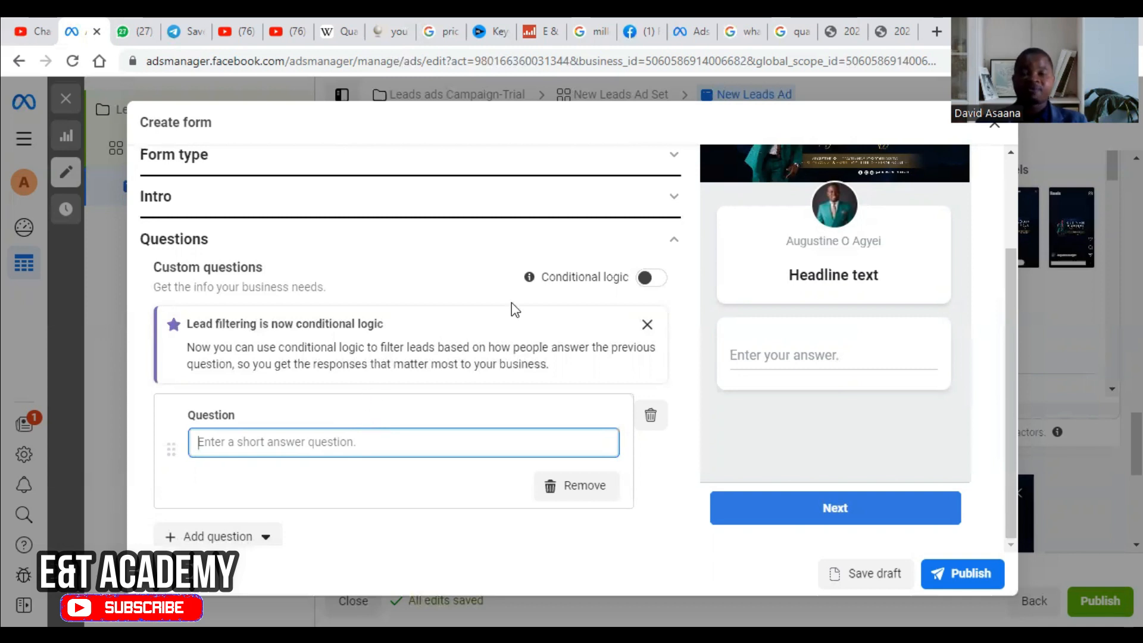
# - Look over the form's custom question, the prefill description field and the requested contact information
pyautogui.scroll(-5, 279, 438)
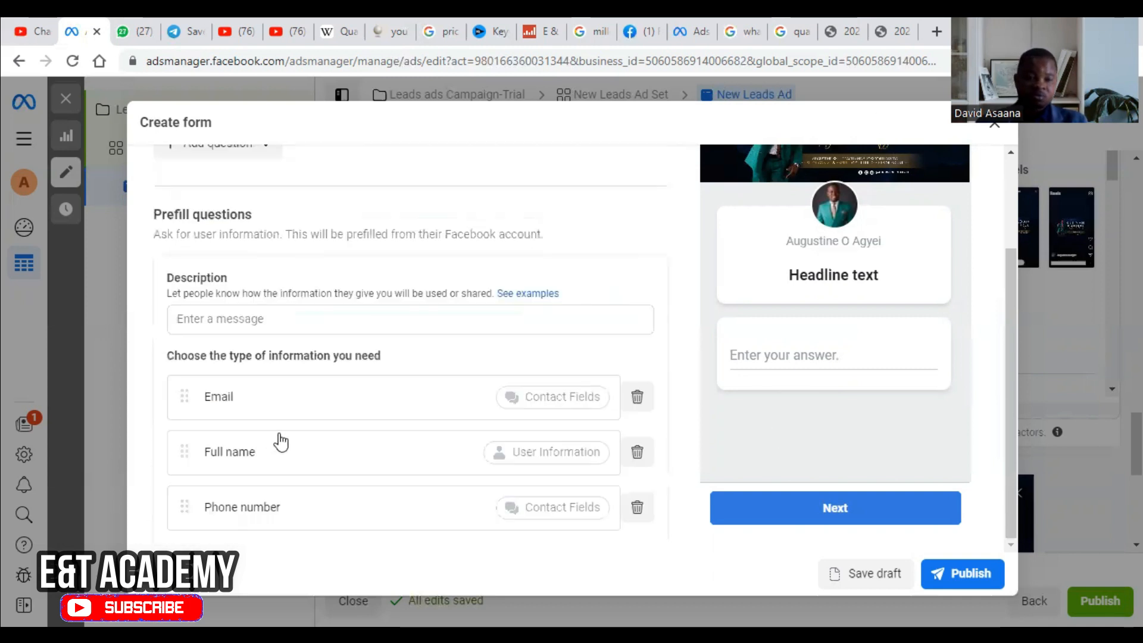
pyautogui.scroll(4, 309, 352)
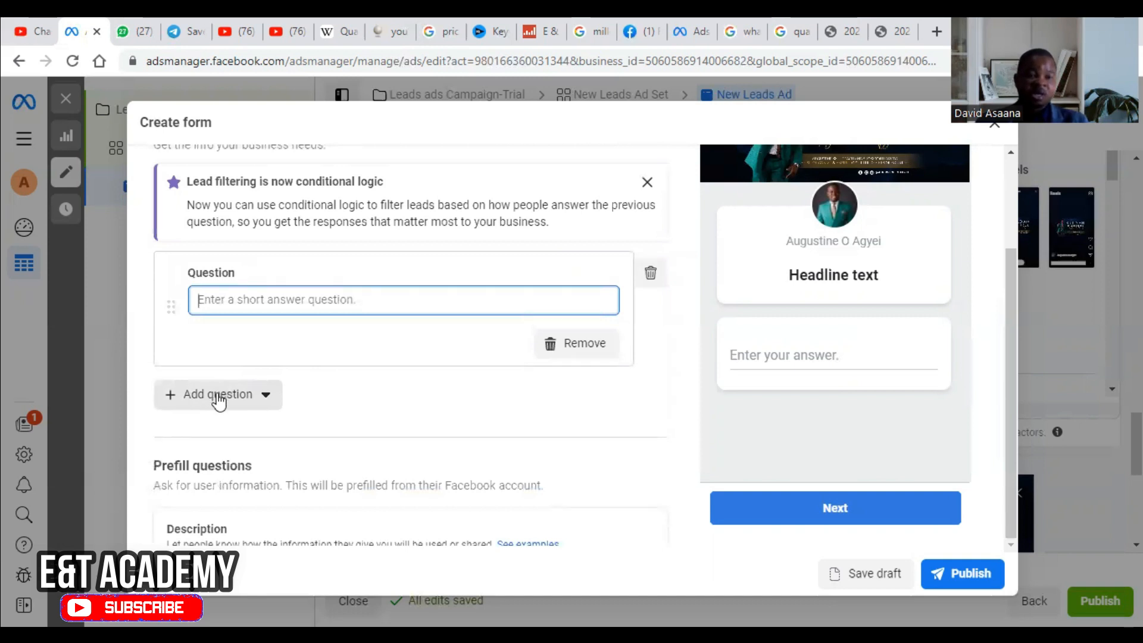
pyautogui.scroll(-7, 259, 370)
pyautogui.scroll(4, 260, 372)
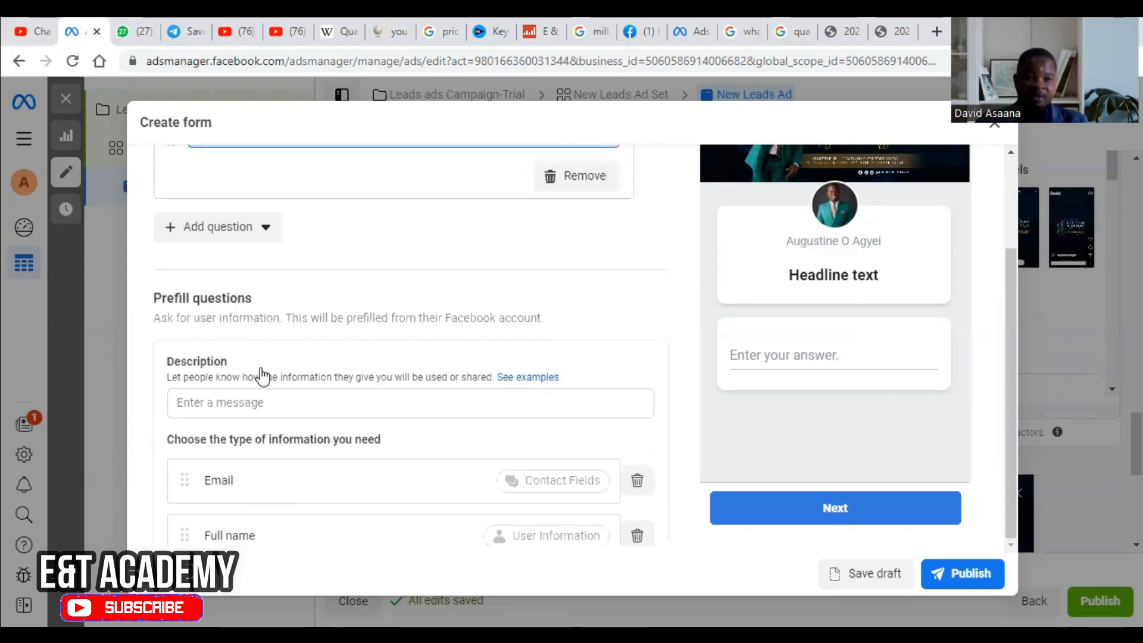
pyautogui.click(293, 400)
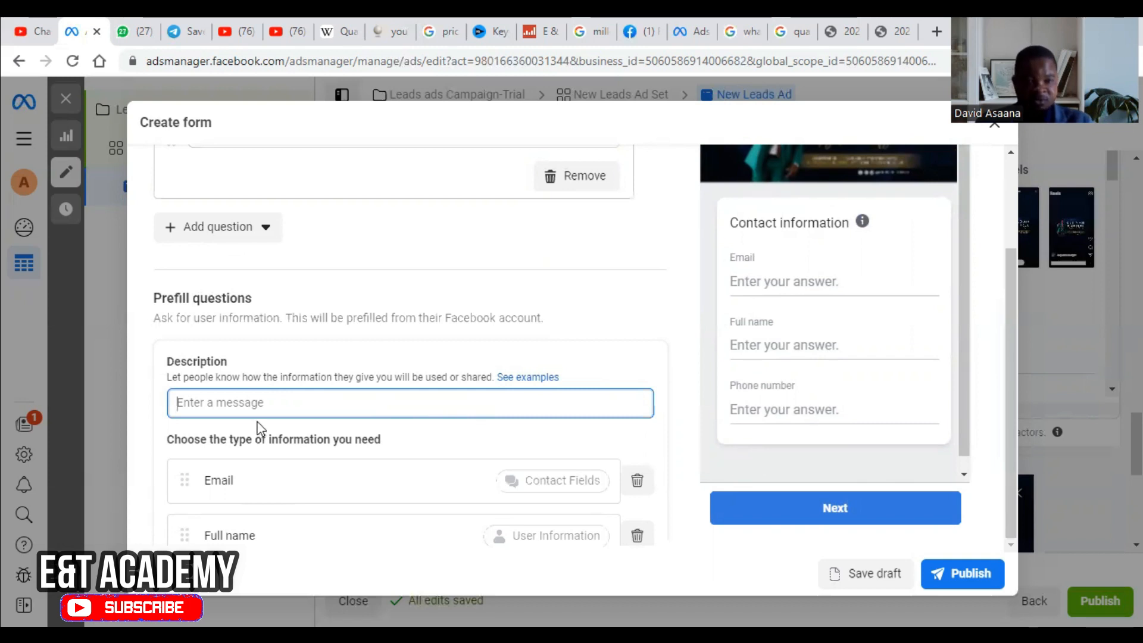
pyautogui.scroll(-4, 323, 424)
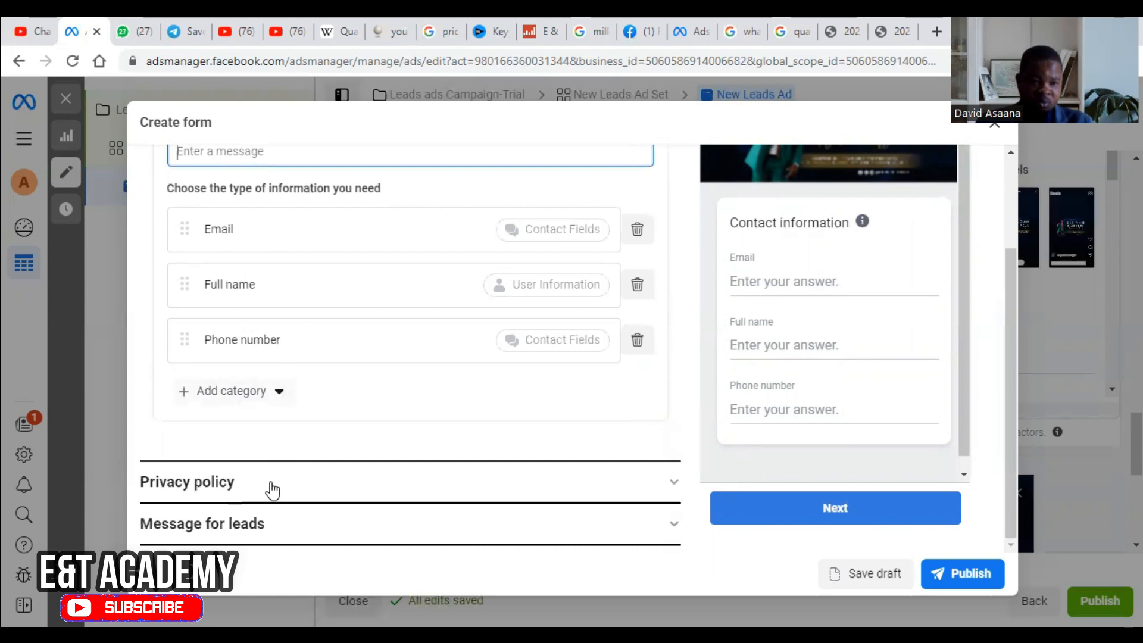
# - Examine the Privacy policy link, link text and custom disclaimer options, and the Message for leads headline, description and call-to-action fields
pyautogui.click(413, 497)
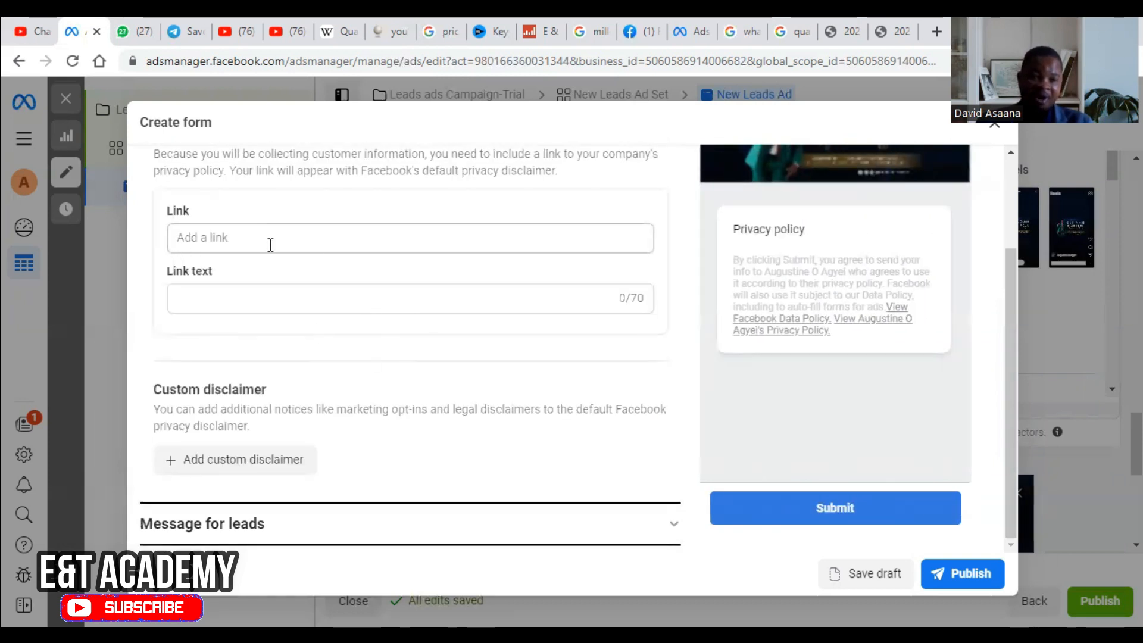
pyautogui.click(225, 302)
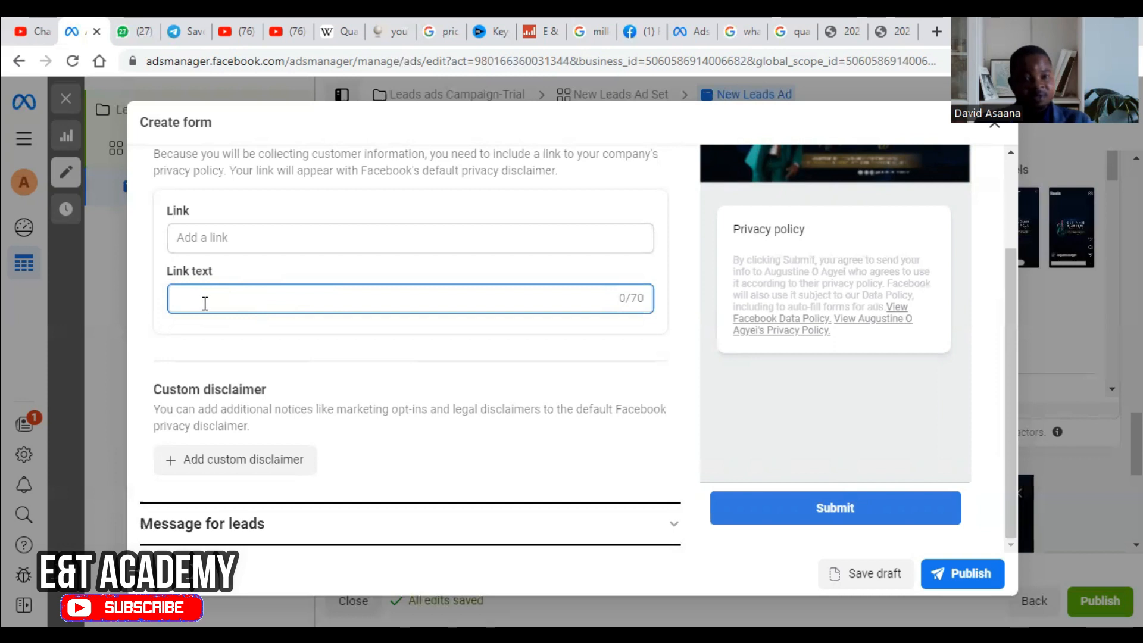
pyautogui.click(254, 237)
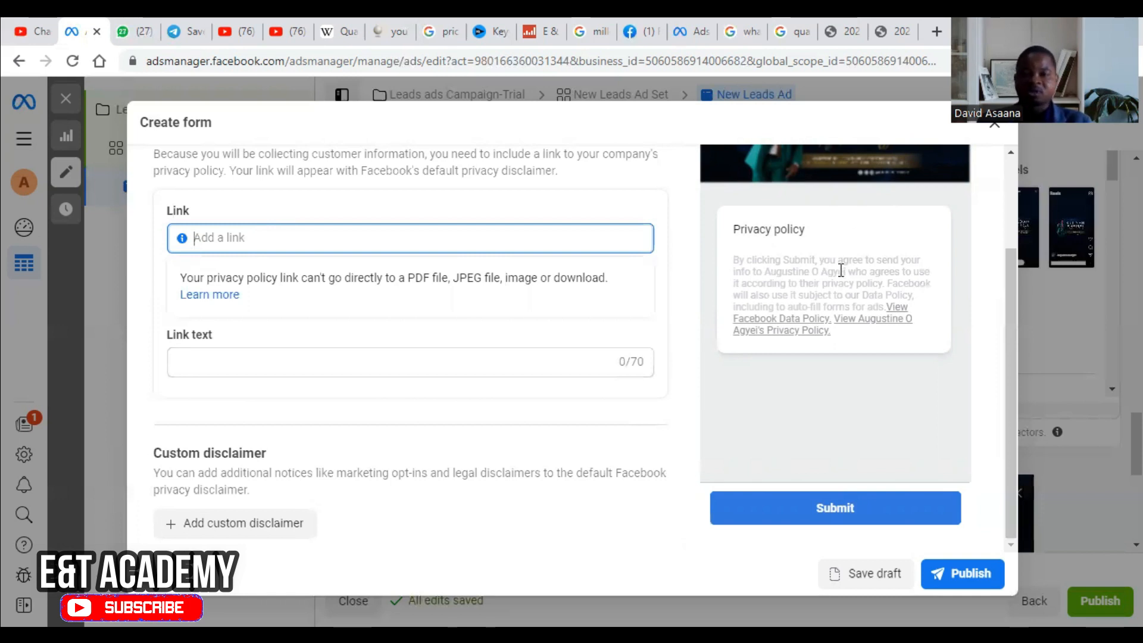
pyautogui.scroll(-1, 454, 322)
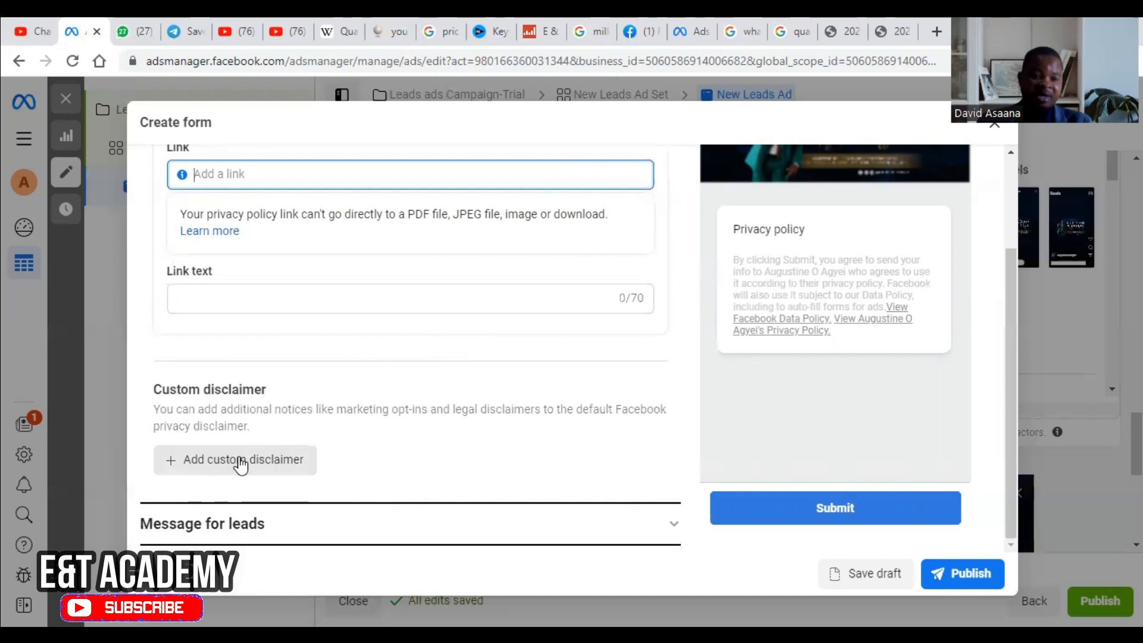
pyautogui.click(635, 534)
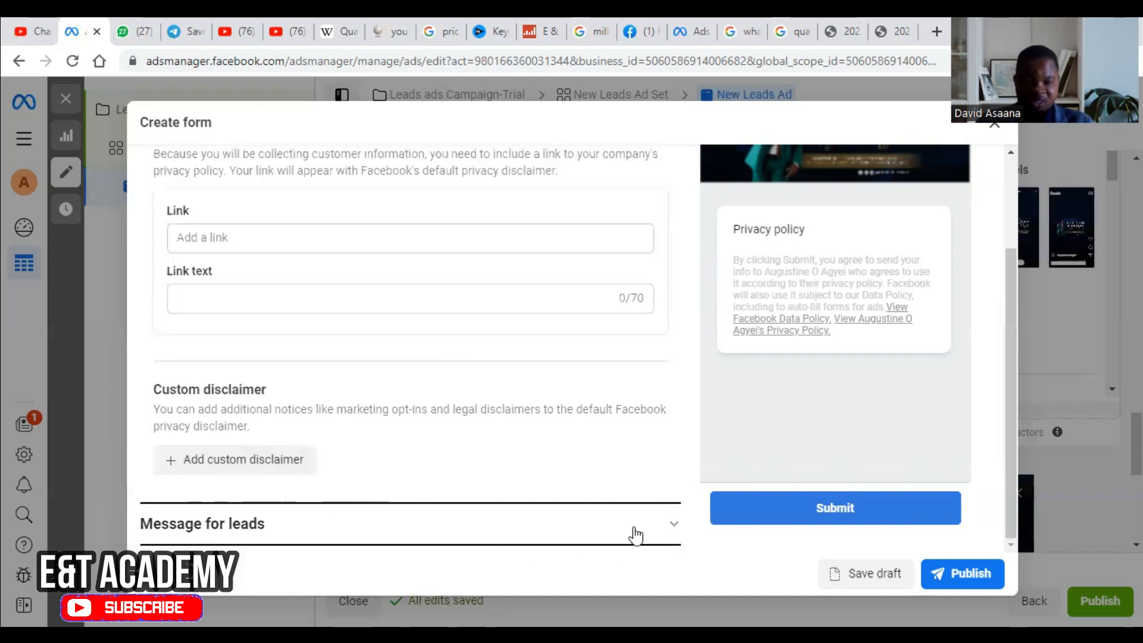
pyautogui.scroll(-2, 458, 485)
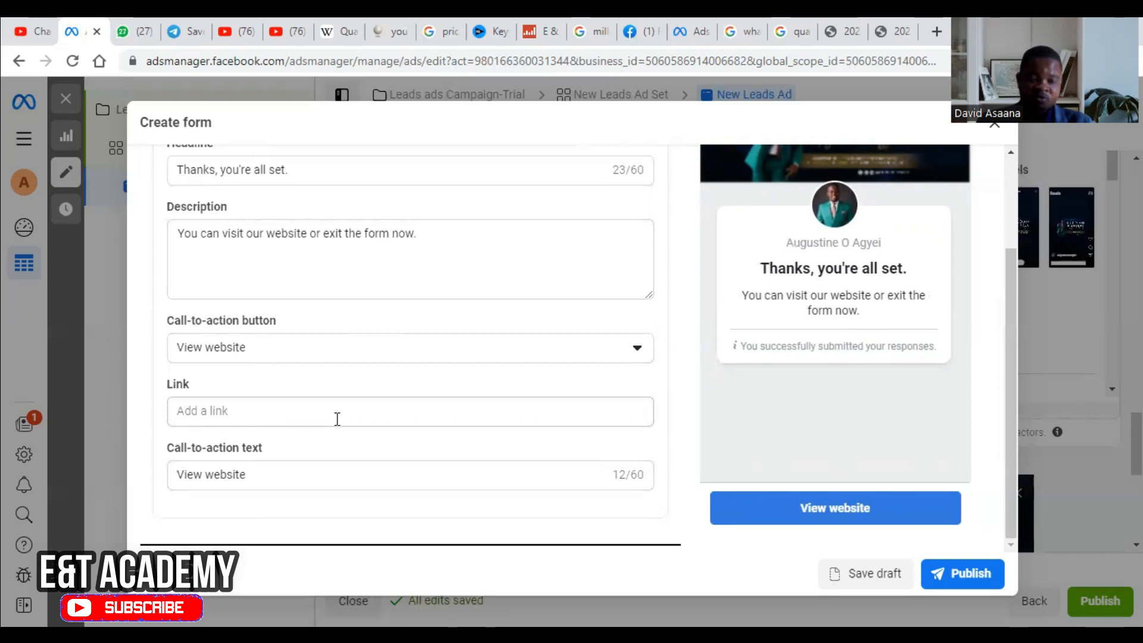
pyautogui.scroll(5, 357, 416)
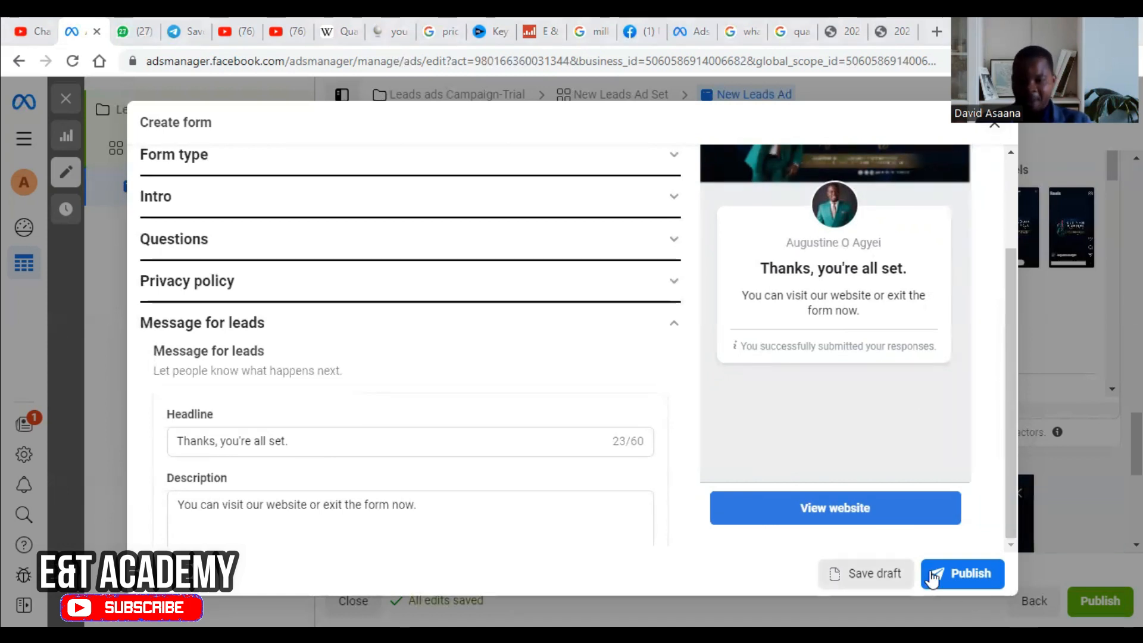
# - Close the new lead form and discard the work in progress
pyautogui.click(993, 135)
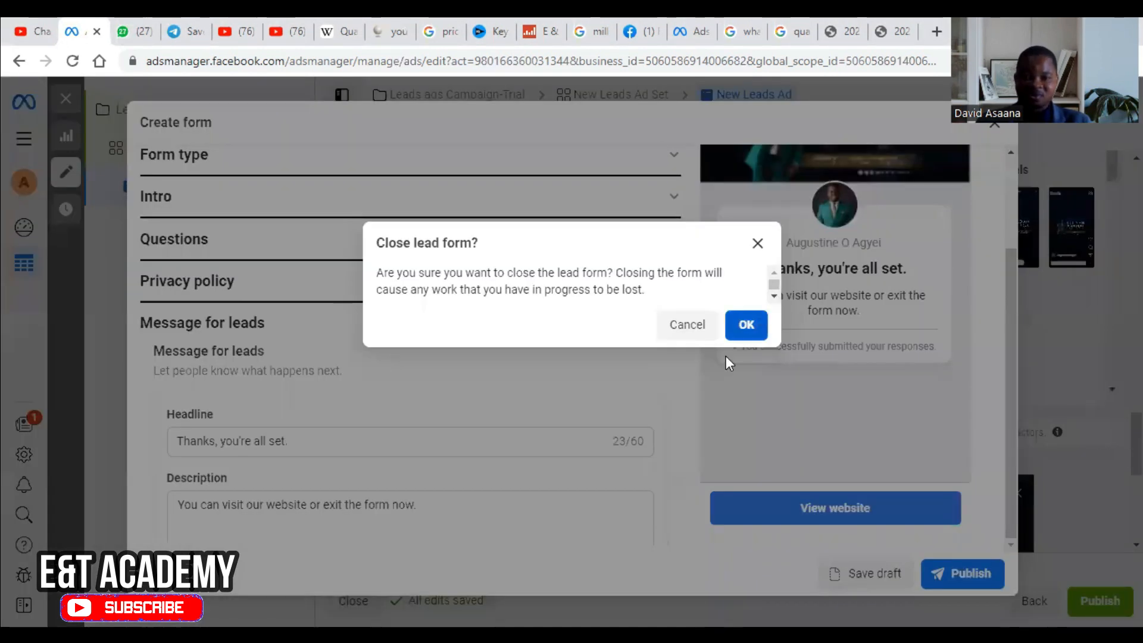
pyautogui.click(745, 324)
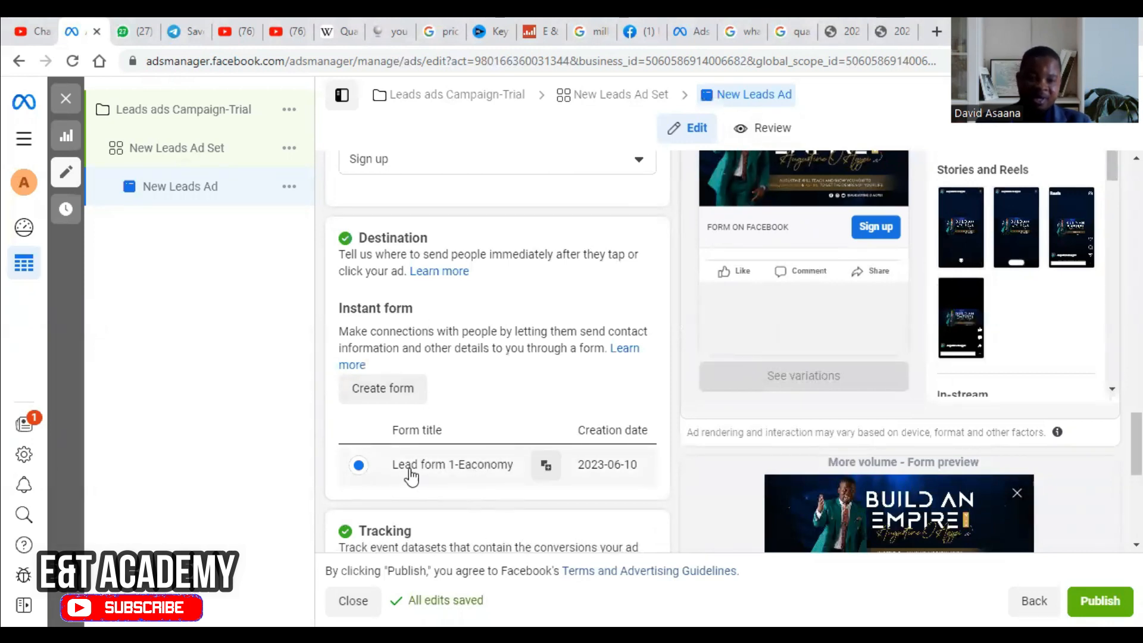
# - Review the ad's tracking options and the custom questions in the preview of the selected form Lead form 1-Eaconomy
pyautogui.scroll(-3, 590, 448)
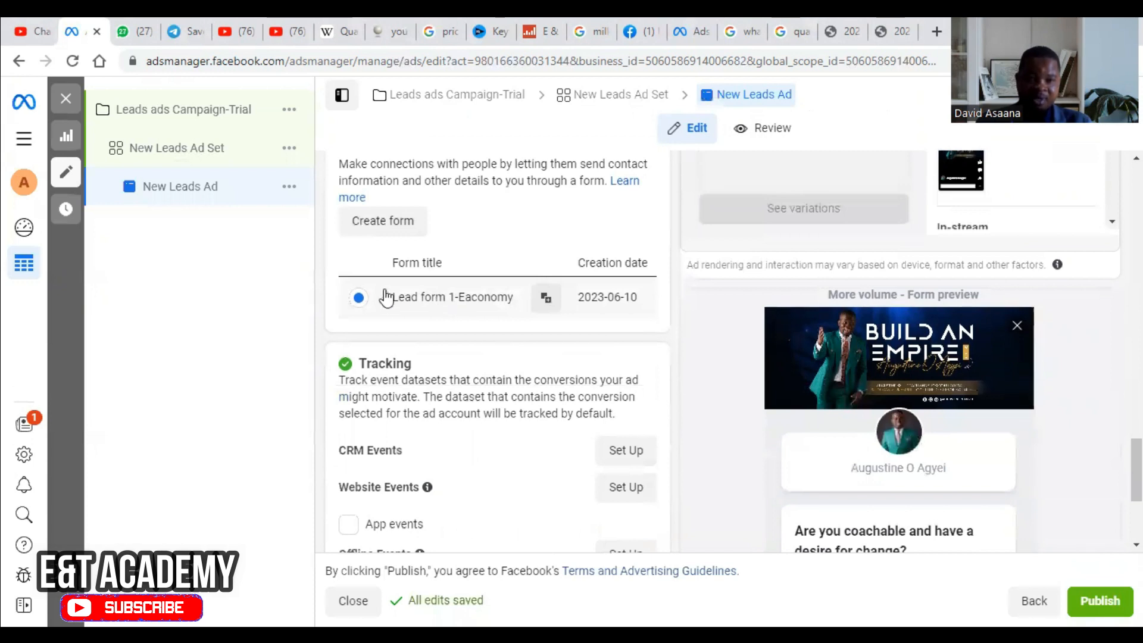
pyautogui.scroll(-1, 421, 307)
pyautogui.scroll(-3, 420, 307)
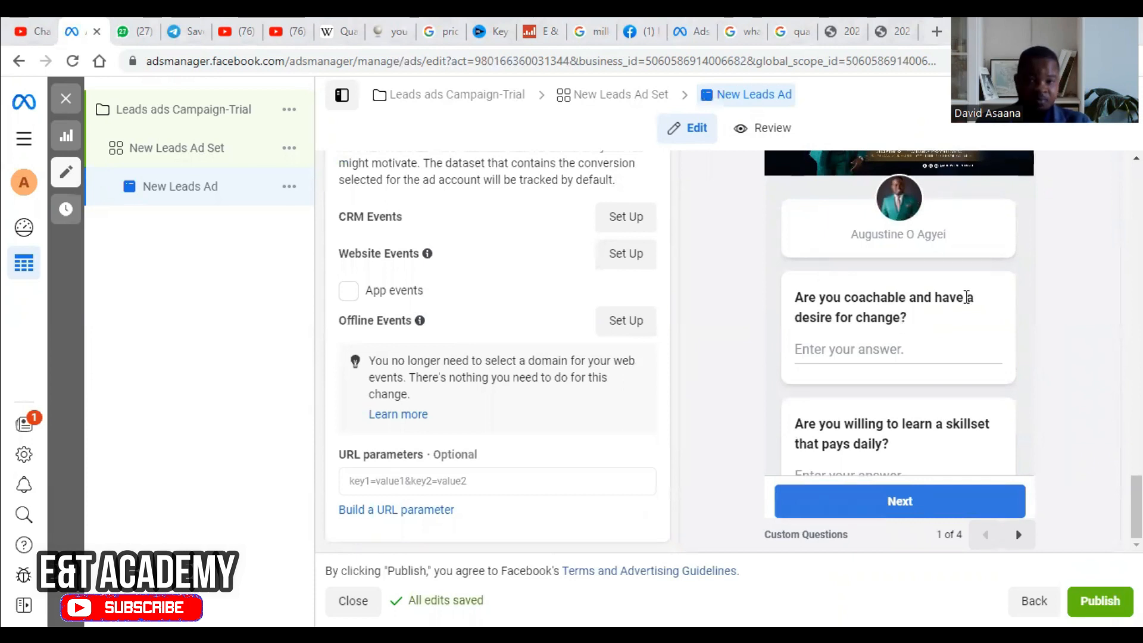
pyautogui.scroll(-2, 915, 318)
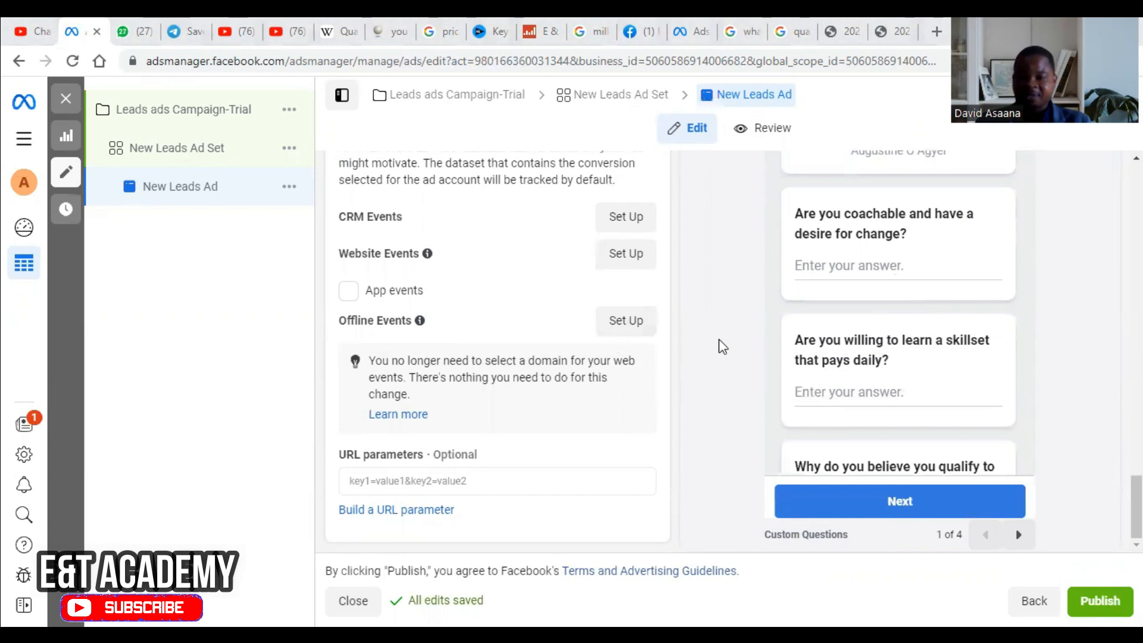
pyautogui.scroll(-3, 873, 381)
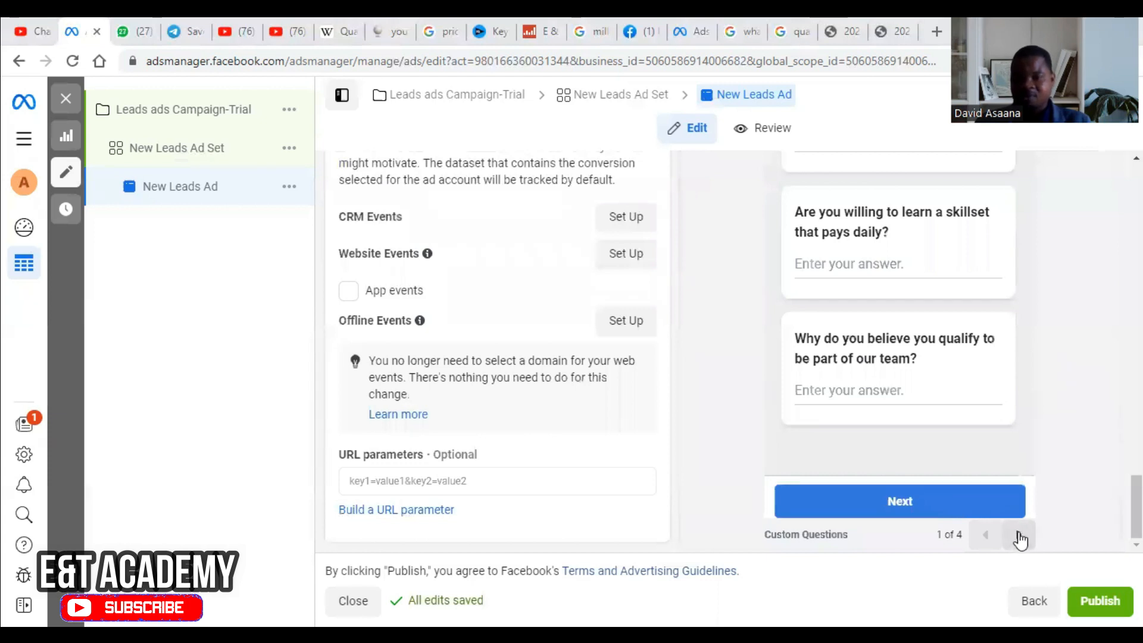
# - Page through the form preview's prefill information, privacy review and message for leads
pyautogui.click(1020, 539)
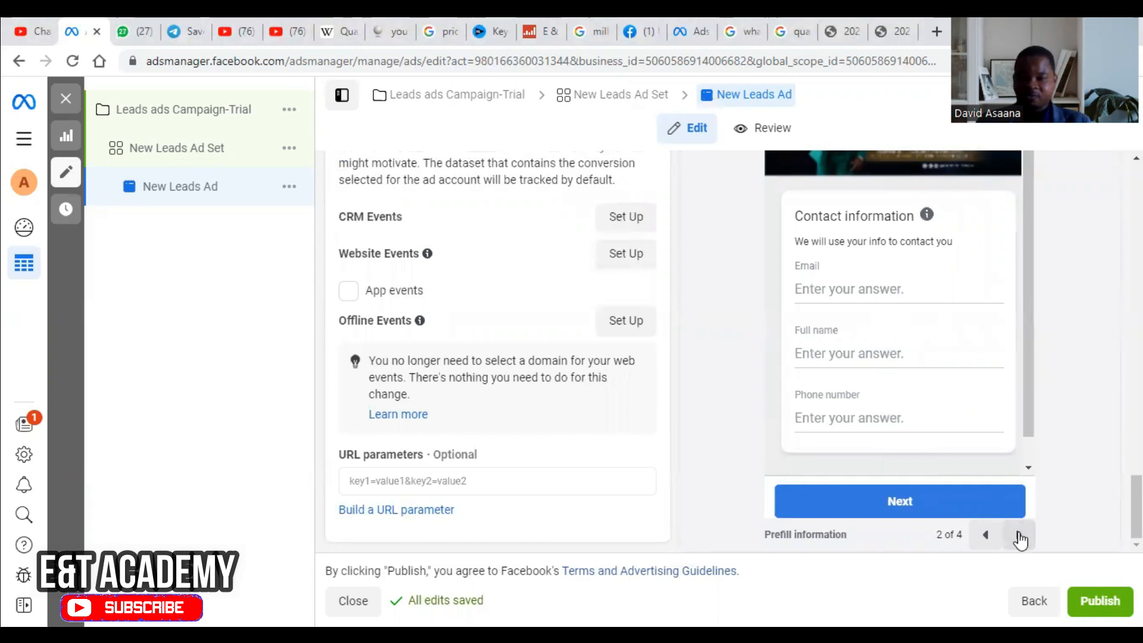
pyautogui.click(1018, 536)
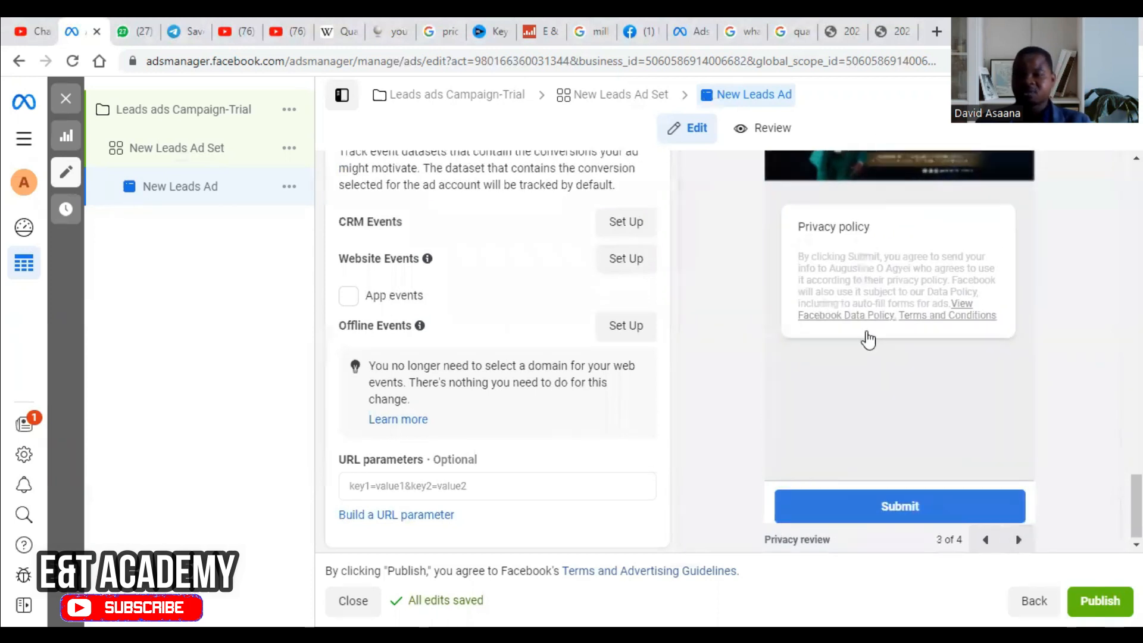
pyautogui.scroll(1, 867, 337)
pyautogui.scroll(-1, 941, 445)
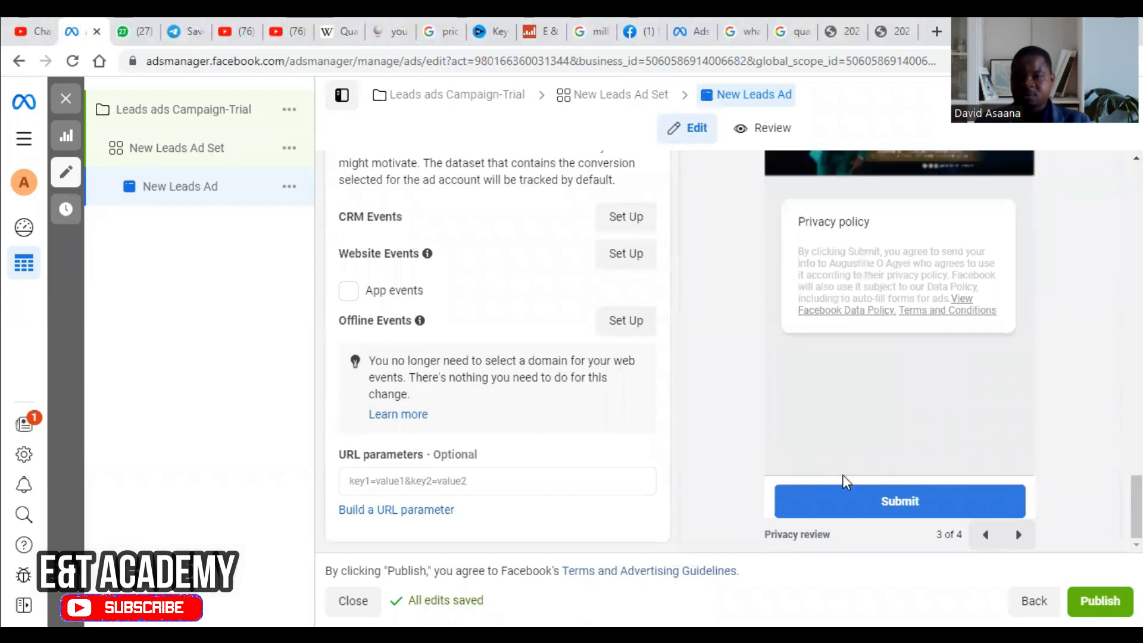
pyautogui.scroll(2, 958, 255)
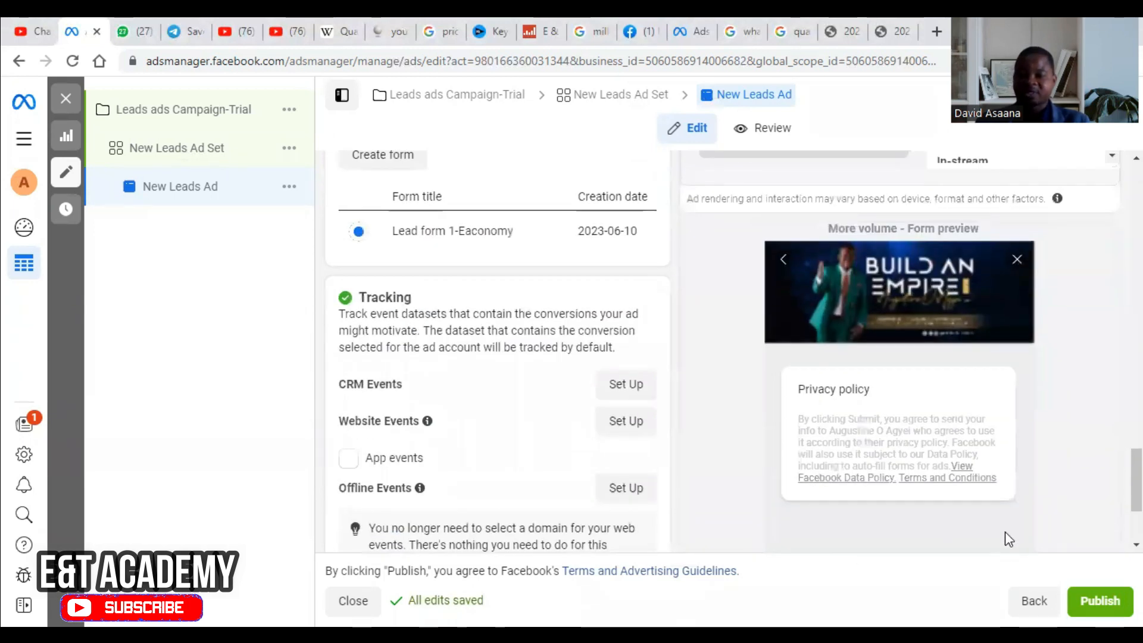
pyautogui.scroll(-1, 1030, 524)
pyautogui.scroll(1, 1036, 472)
pyautogui.scroll(-2, 1036, 472)
pyautogui.click(1018, 533)
pyautogui.scroll(2, 906, 390)
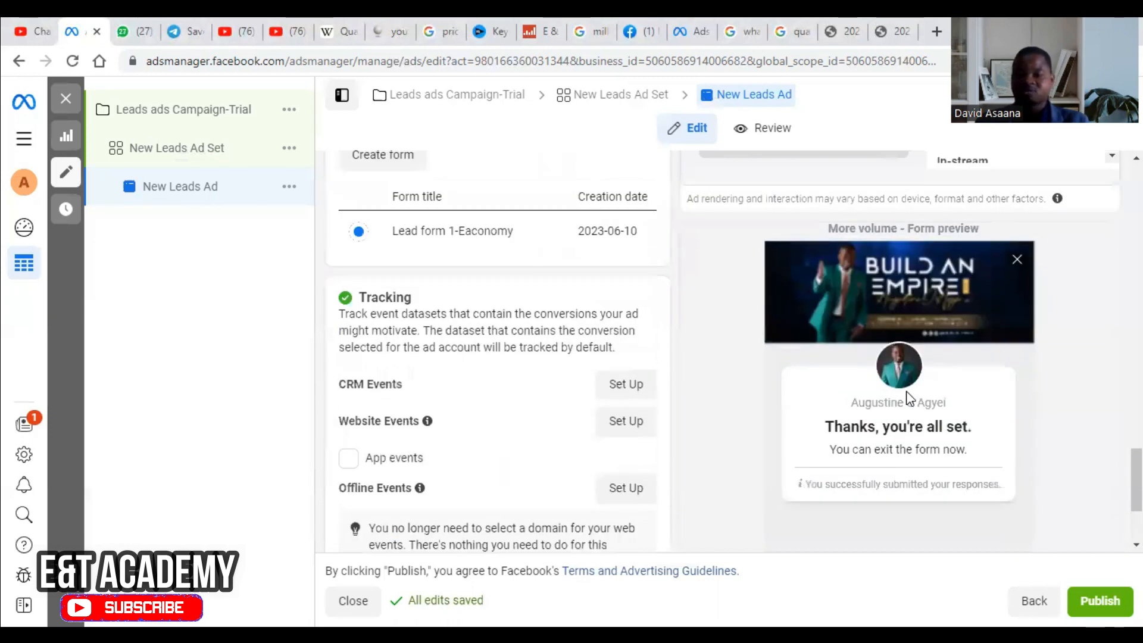
pyautogui.scroll(-3, 935, 482)
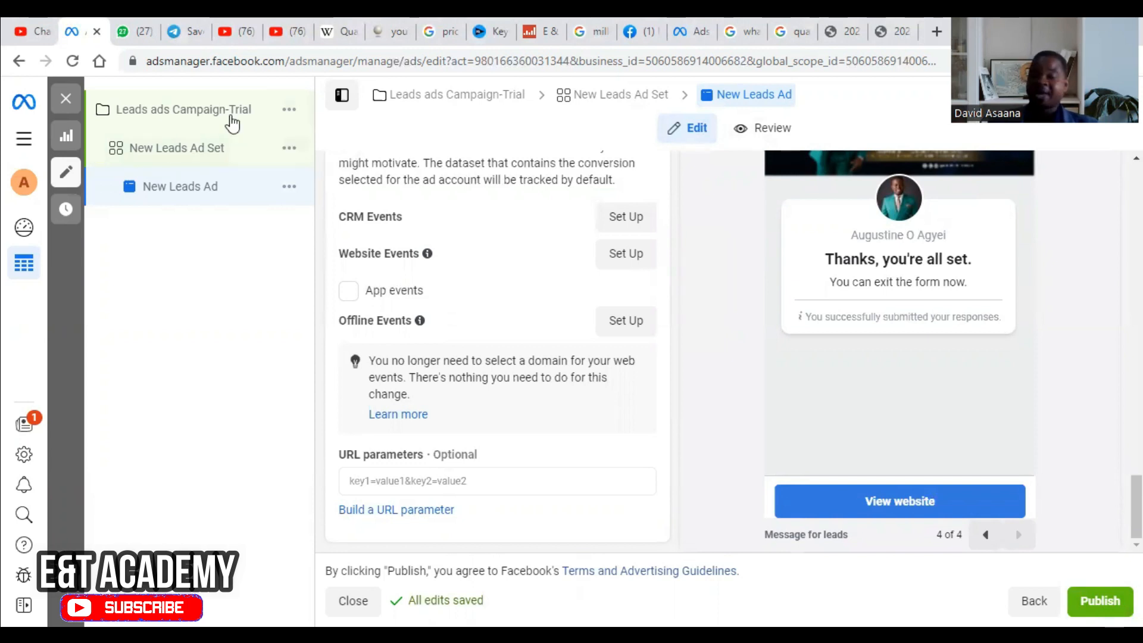
# - Close the ad editor without publishing the draft, and clear the ad, ad set and campaign selections to list all campaigns
pyautogui.click(70, 99)
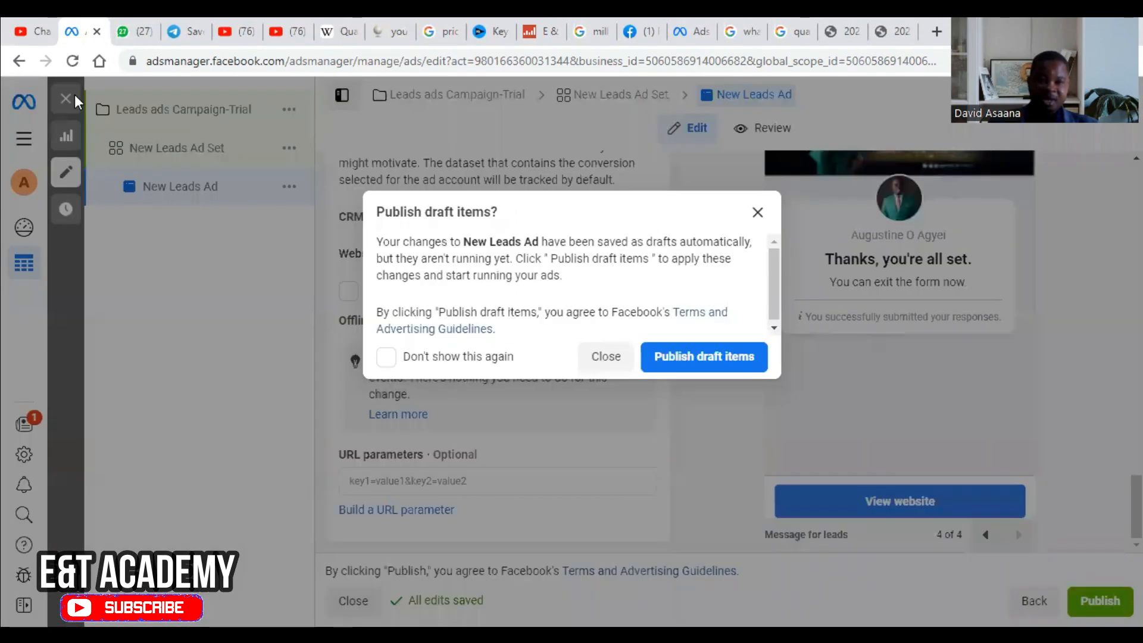
pyautogui.click(604, 363)
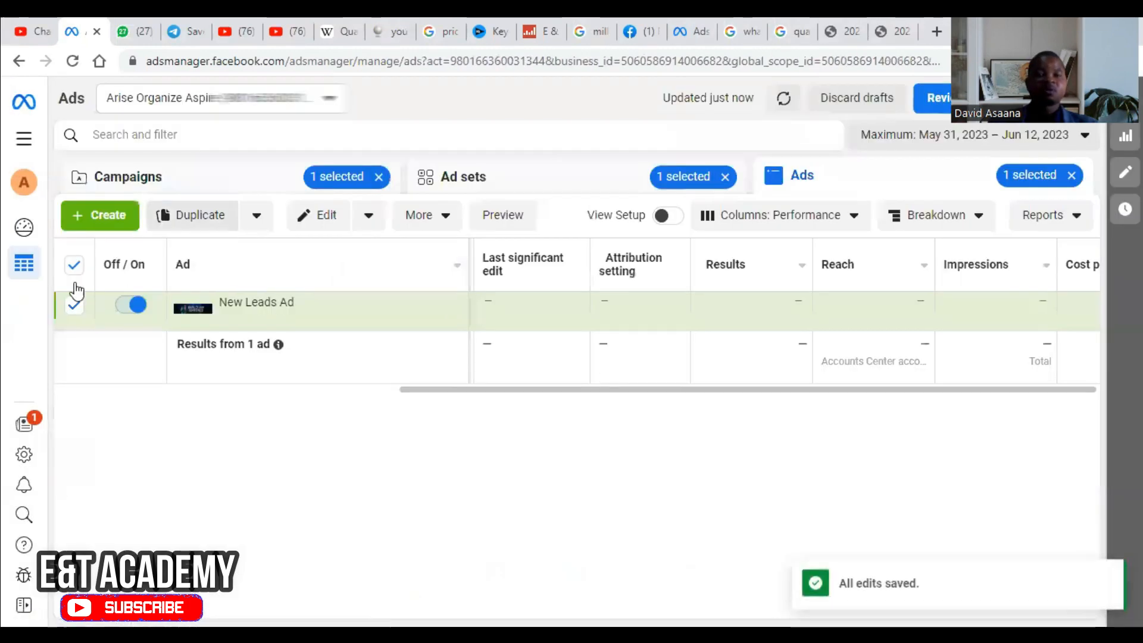
pyautogui.click(72, 309)
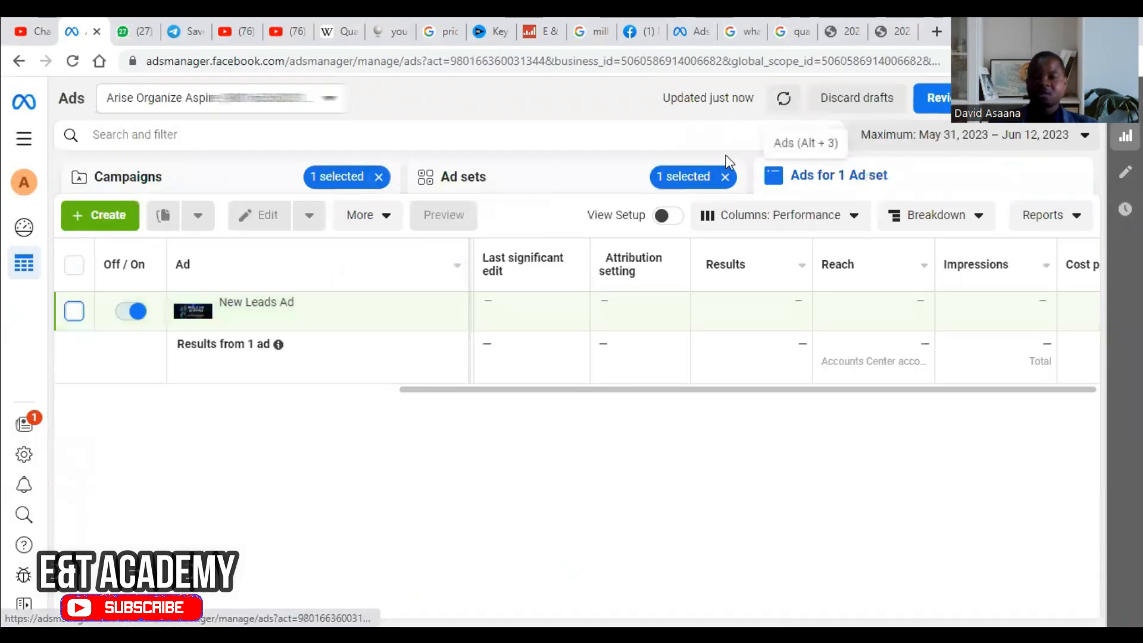
pyautogui.click(725, 177)
pyautogui.click(617, 179)
pyautogui.click(378, 177)
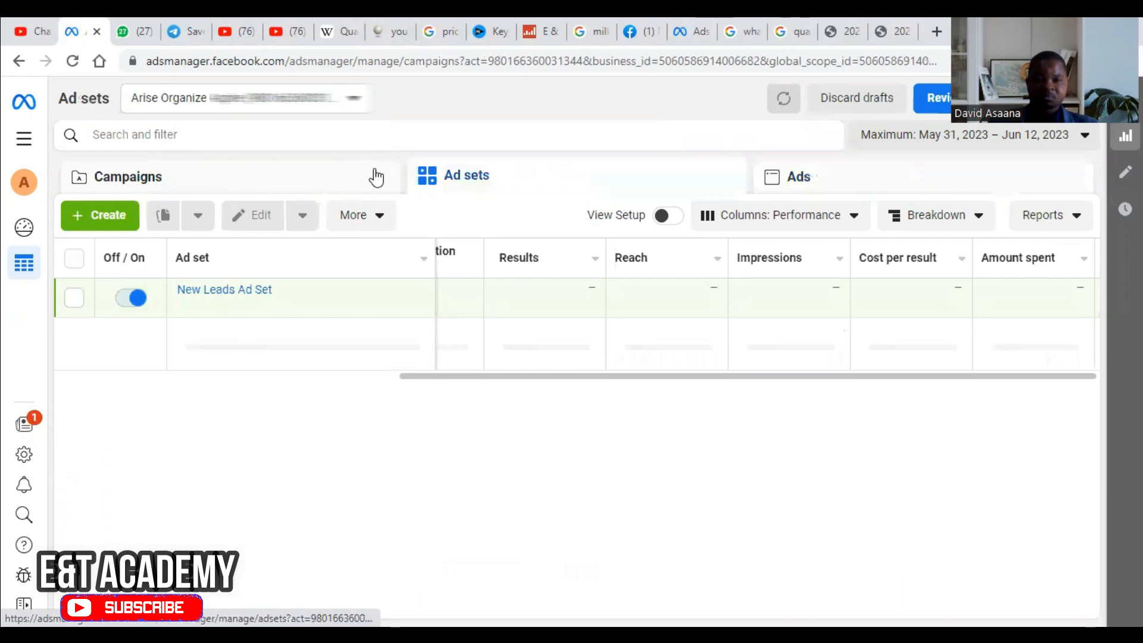
pyautogui.click(116, 177)
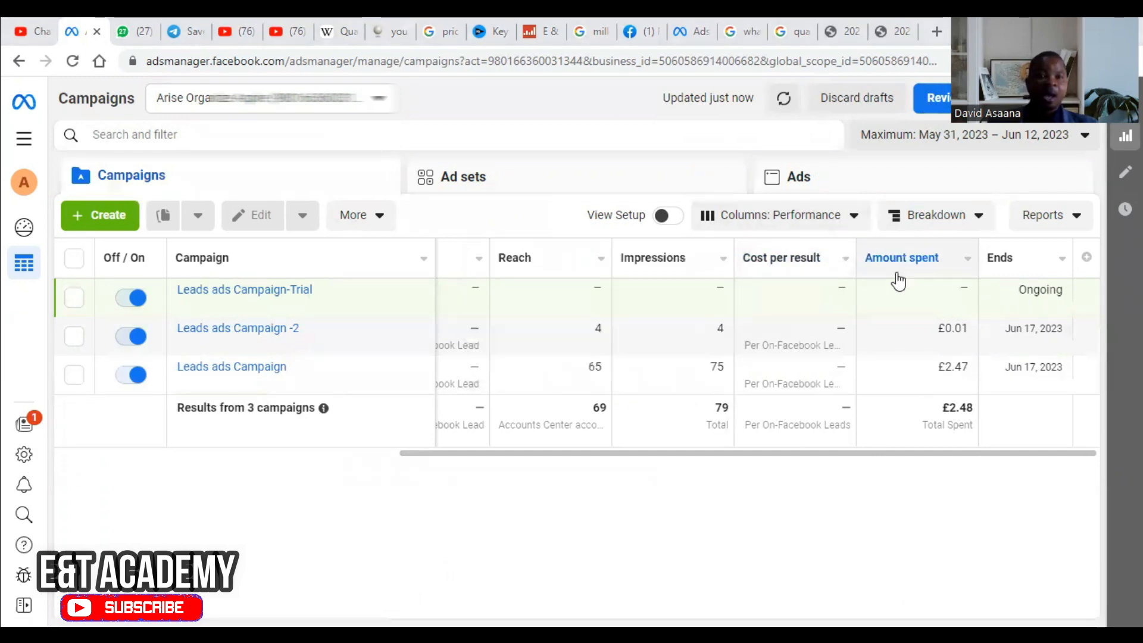
# - Switch to Facebook, find the Page used for the leads ad among the managed Pages, and open it
pyautogui.click(643, 31)
pyautogui.click(128, 199)
pyautogui.scroll(-2, 660, 309)
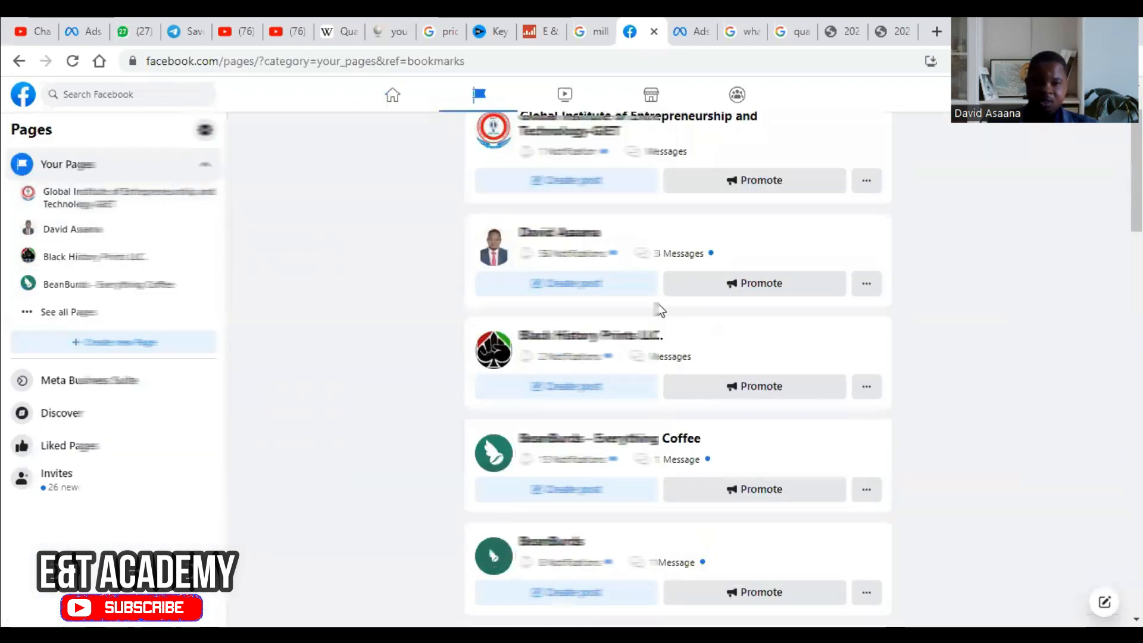
pyautogui.scroll(-4, 660, 310)
pyautogui.scroll(-5, 668, 253)
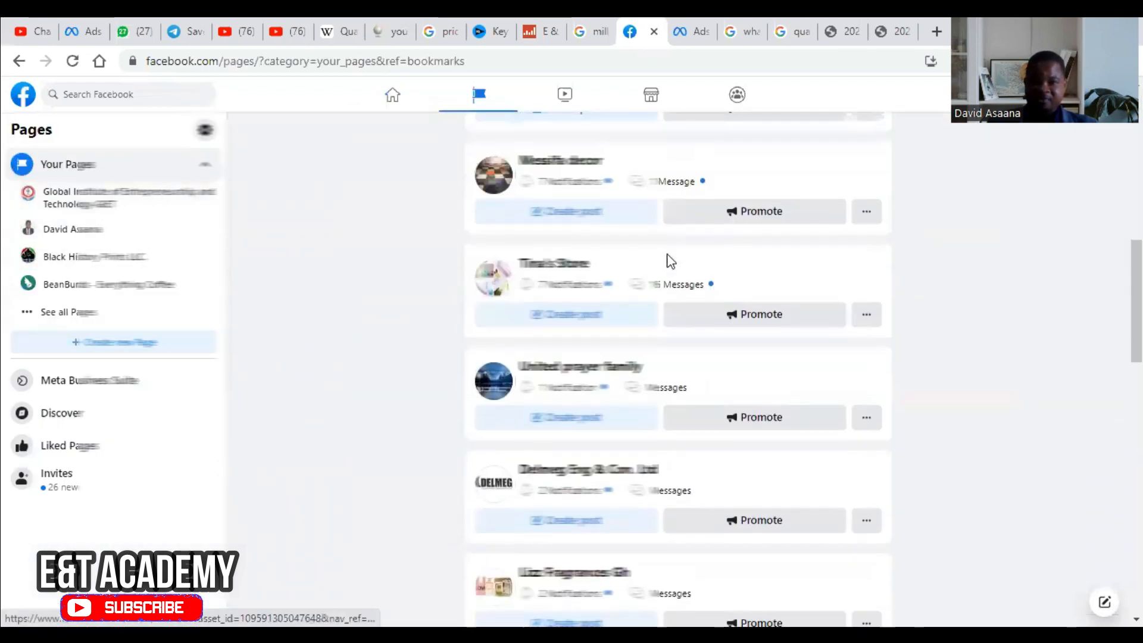
pyautogui.scroll(-4, 634, 278)
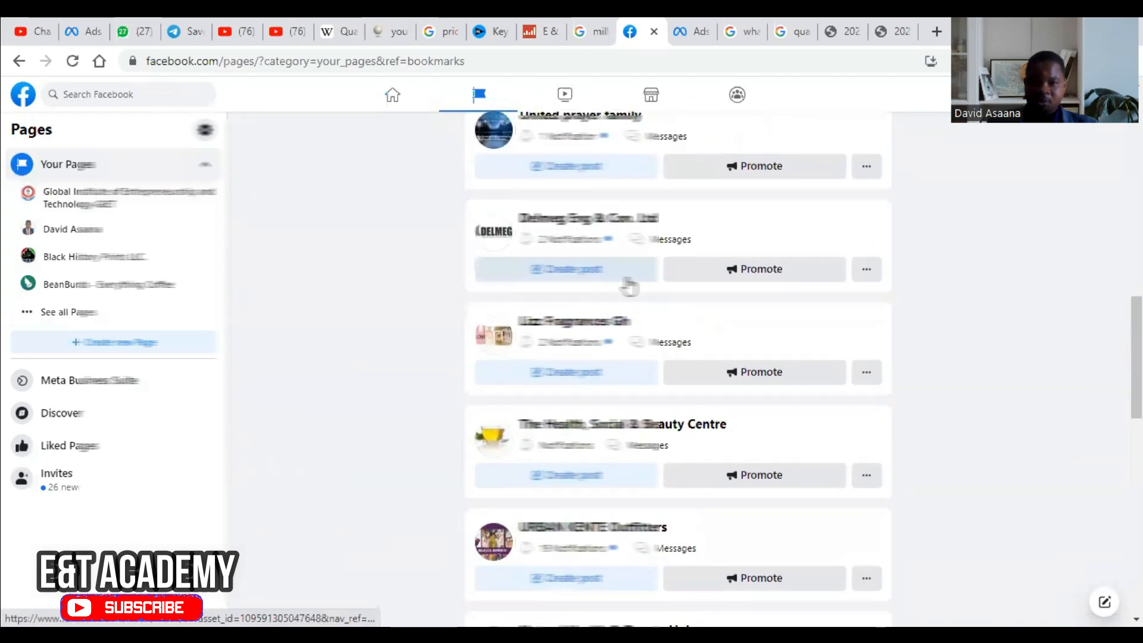
pyautogui.scroll(-12, 628, 286)
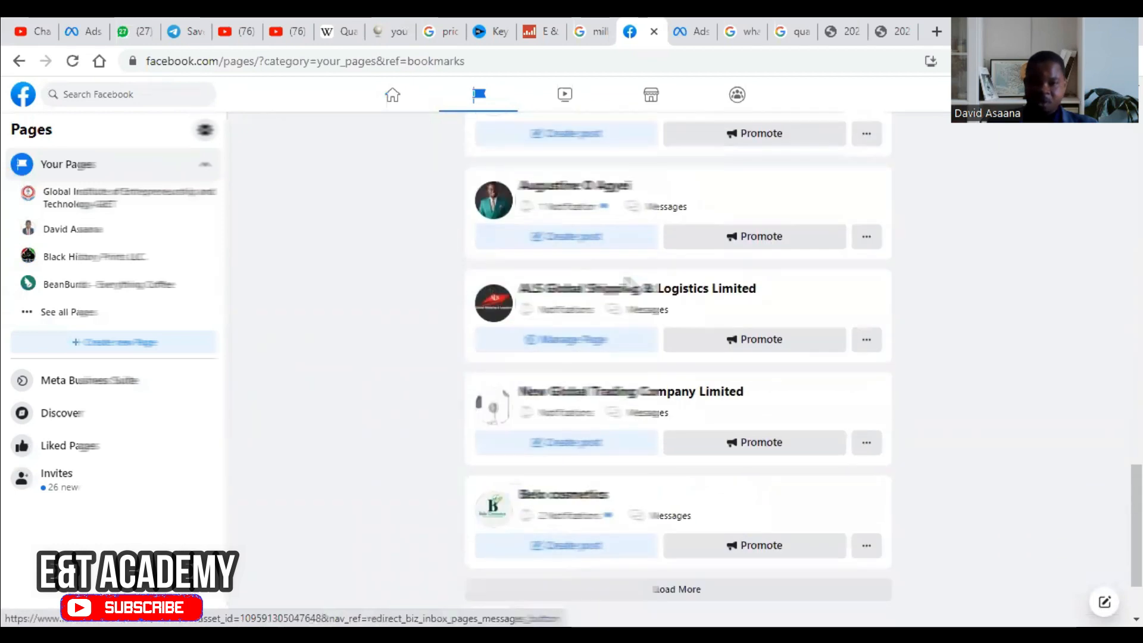
pyautogui.click(612, 186)
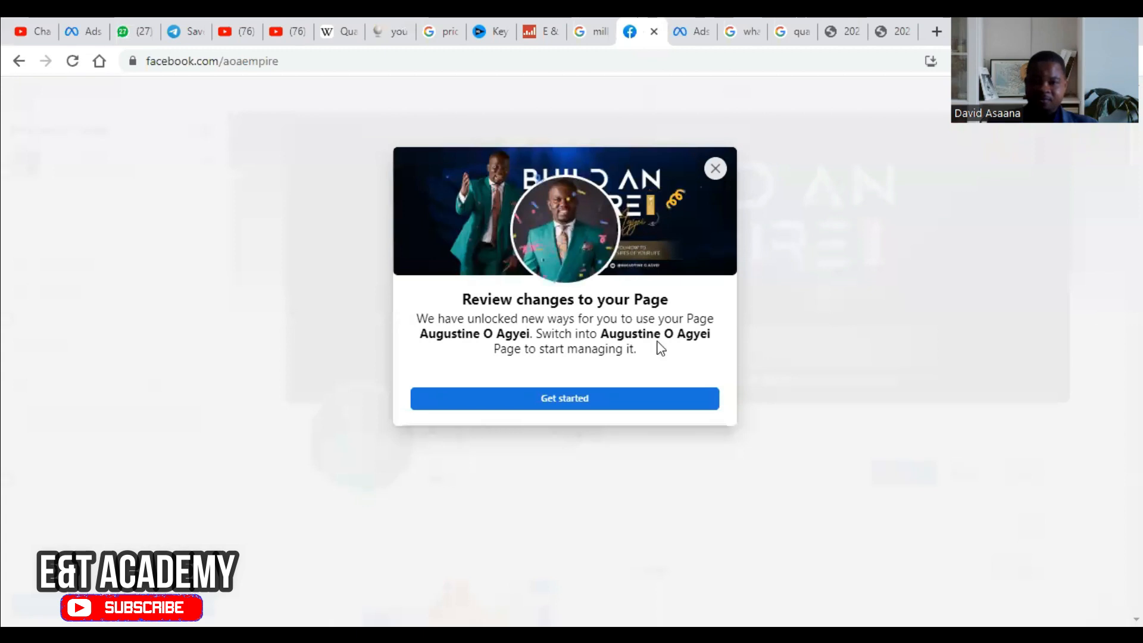
# - Switch into the Page to start managing it and decline optional cookies
pyautogui.click(661, 398)
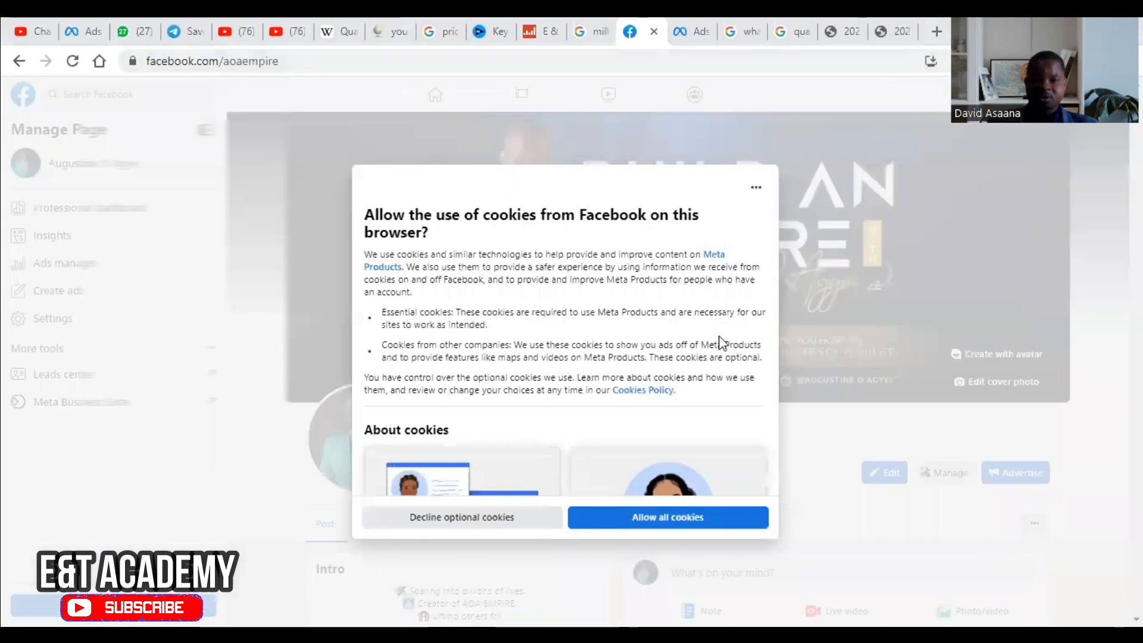
pyautogui.click(551, 528)
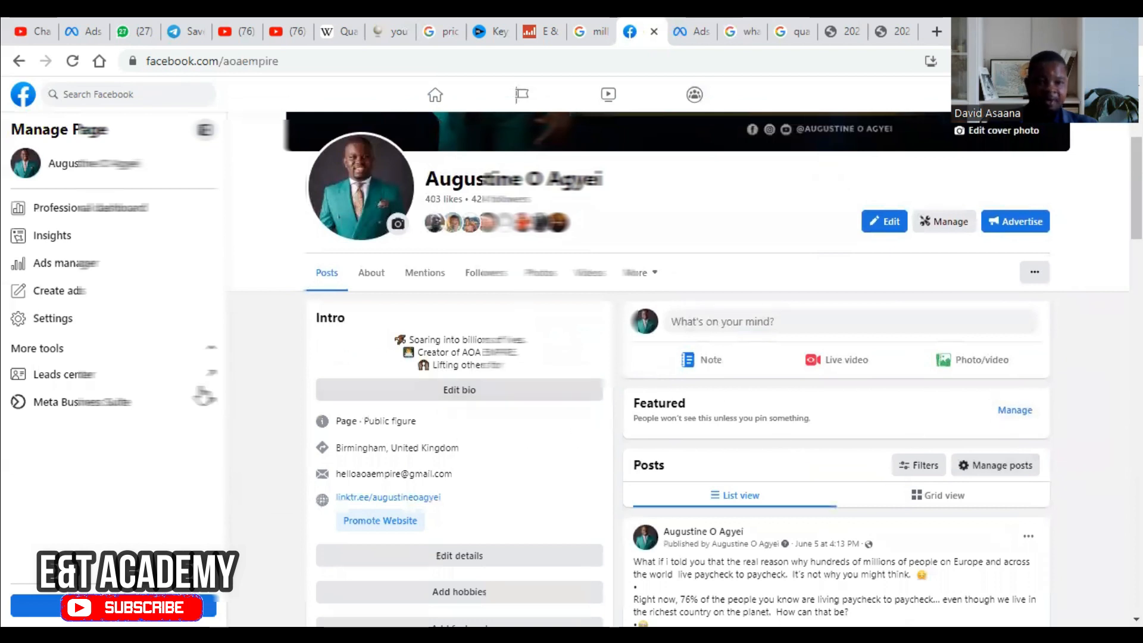
pyautogui.scroll(1, 602, 390)
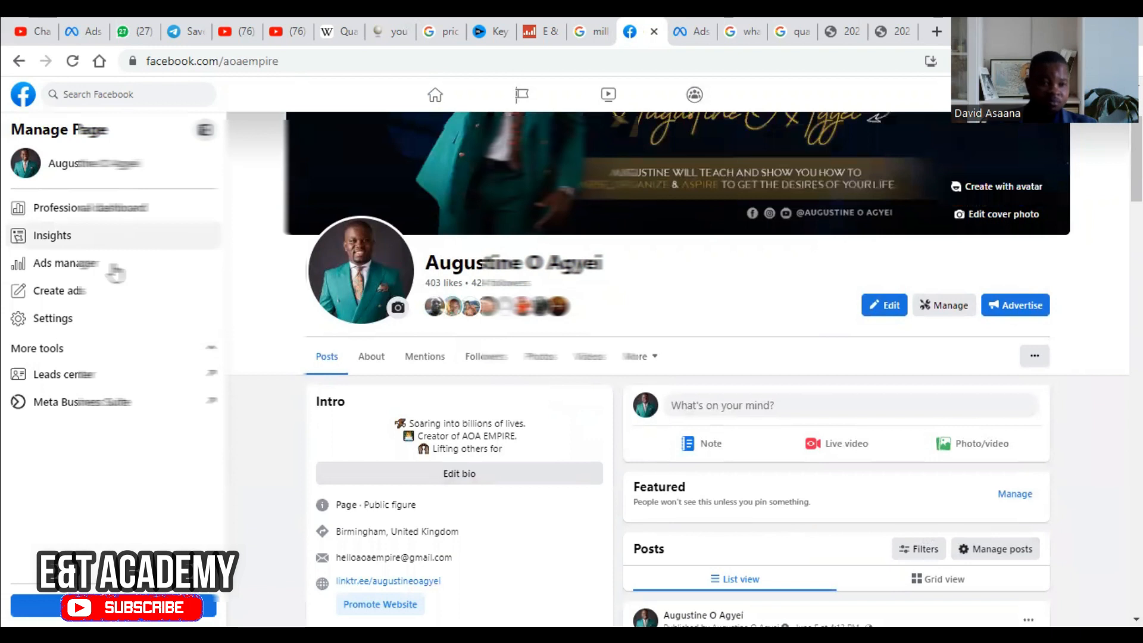
# - Open the Page's Leads center and accept the Leads Center Terms of Service
pyautogui.click(96, 381)
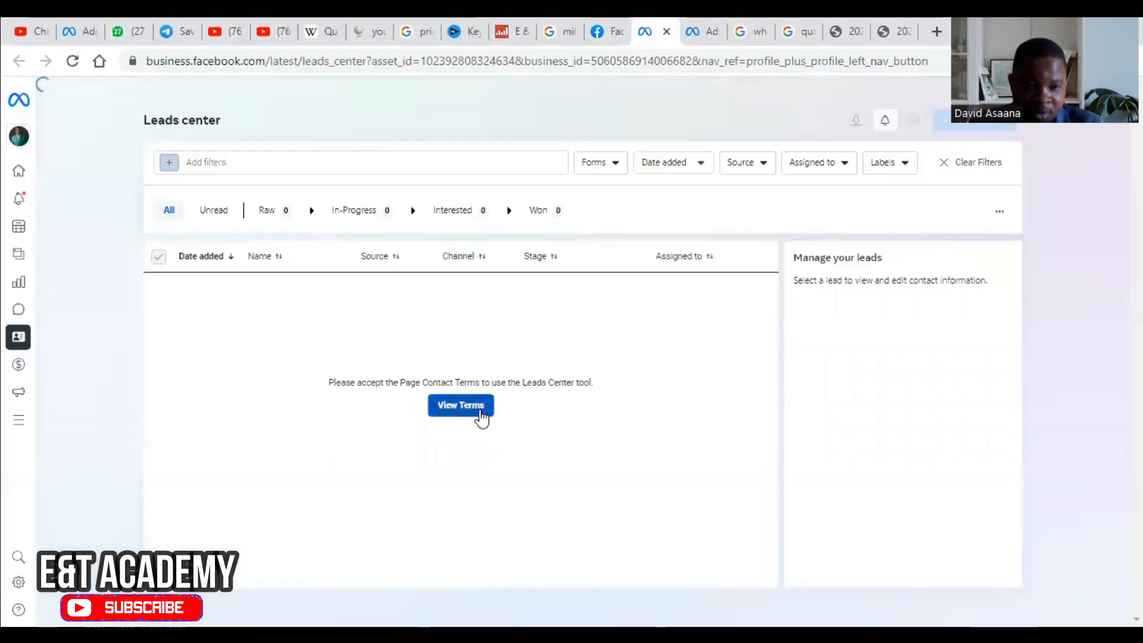
pyautogui.click(480, 415)
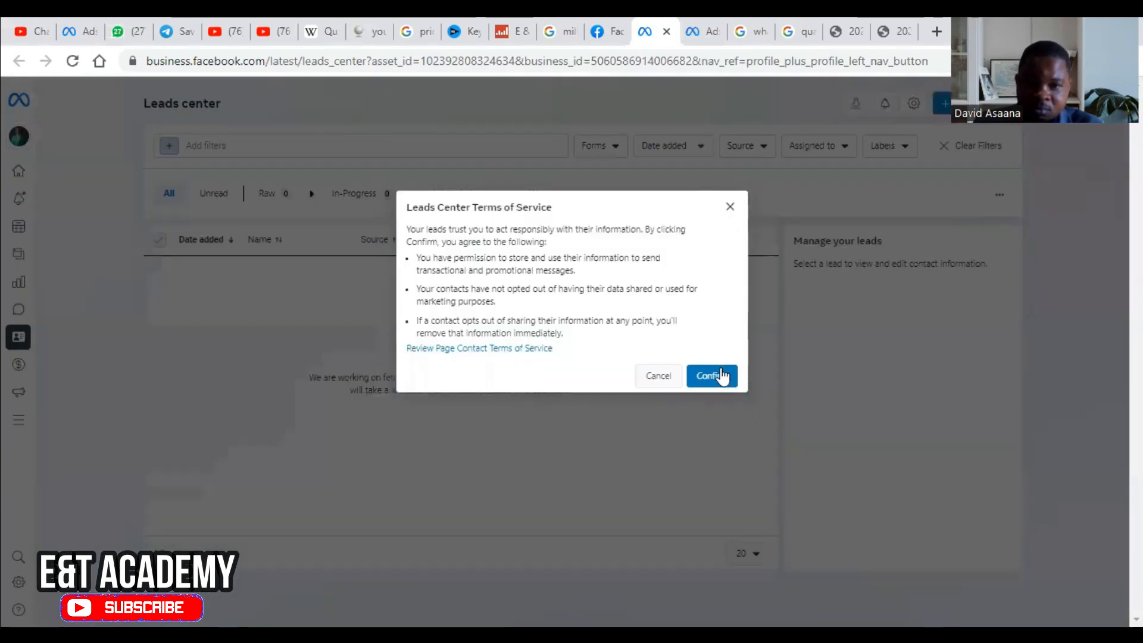
pyautogui.click(722, 376)
pyautogui.moveTo(51, 275)
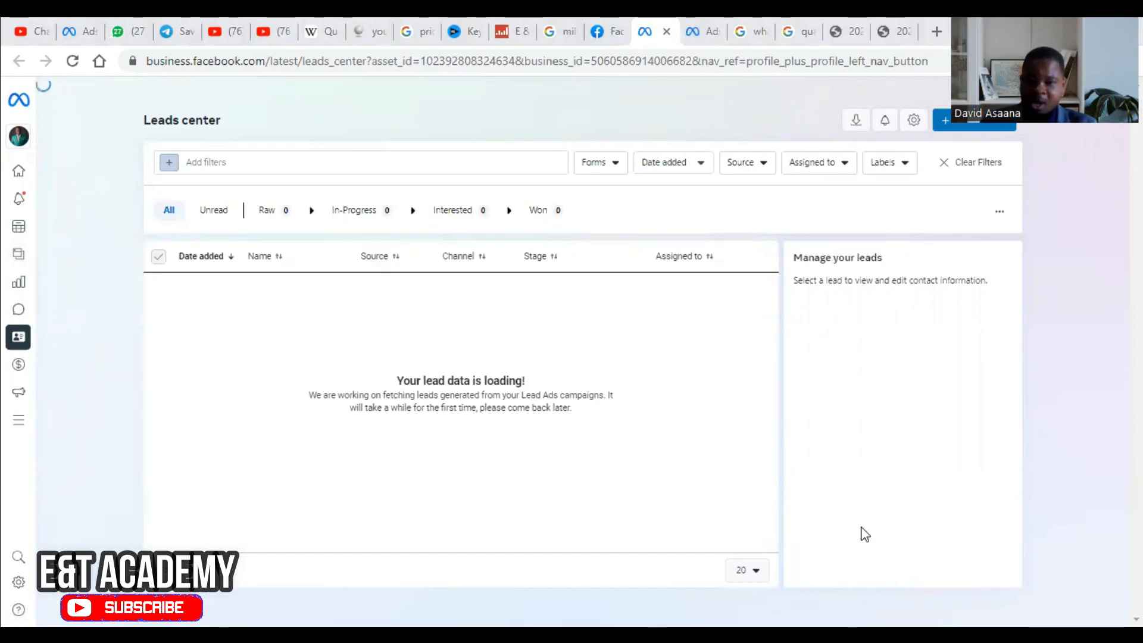
# - Go to Google Drive in a new browser tab and open the Facebook leads 1 spreadsheet
pyautogui.click(934, 25)
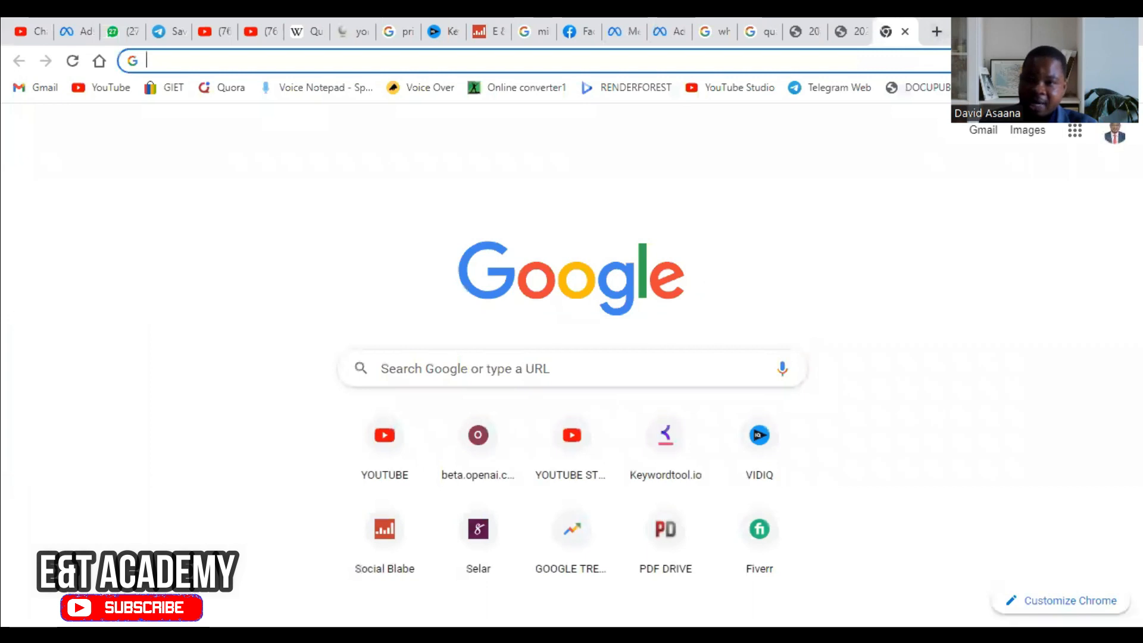
pyautogui.click(1077, 131)
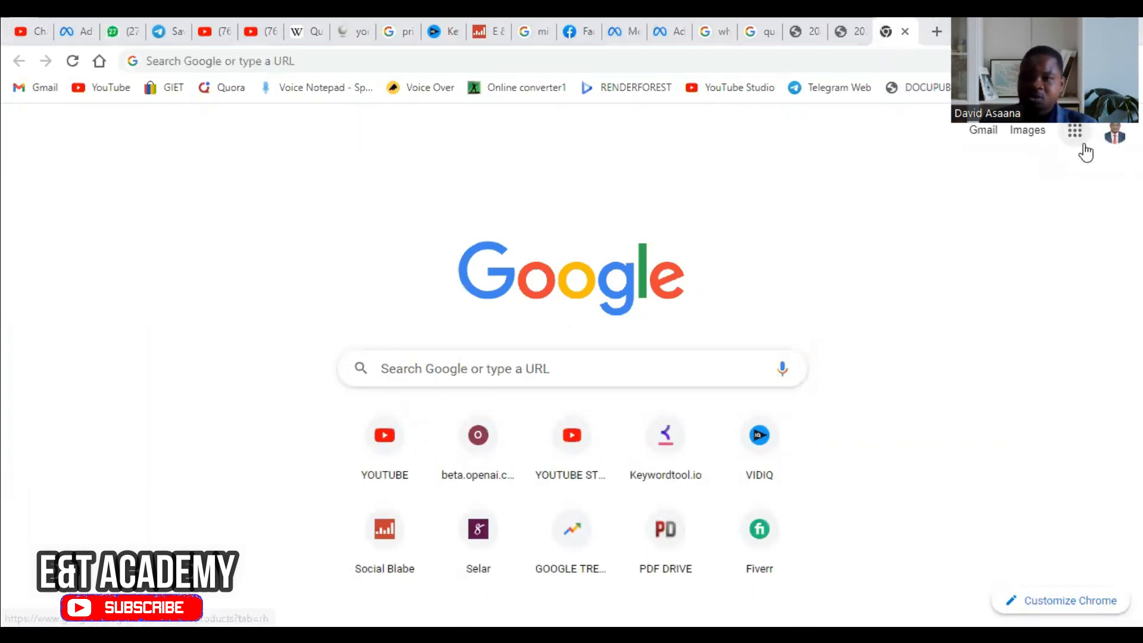
pyautogui.click(990, 364)
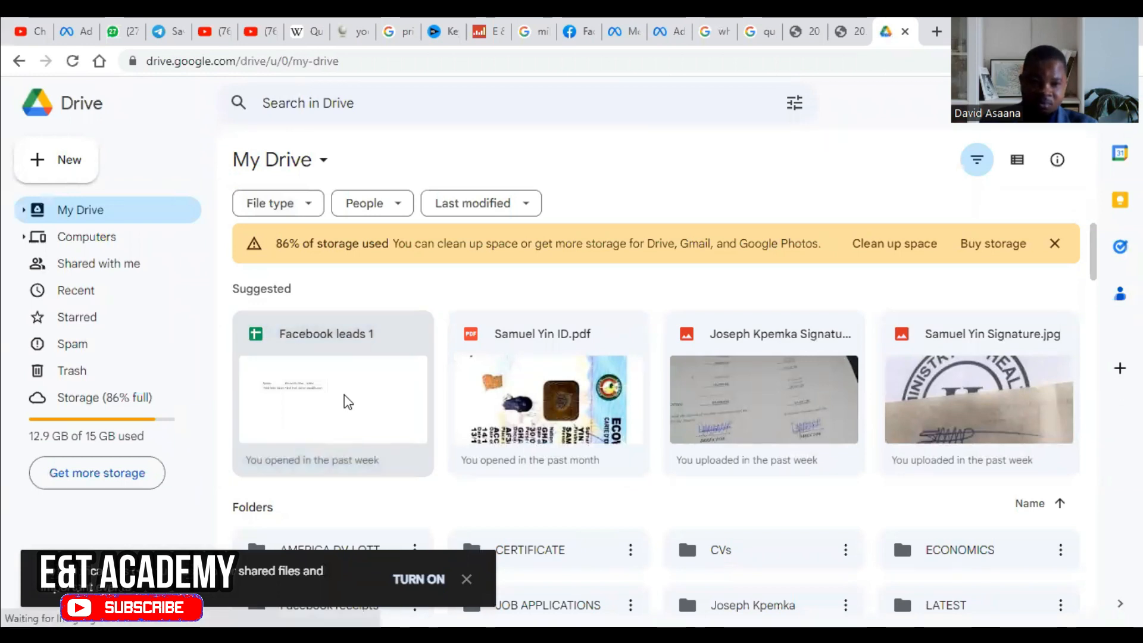
pyautogui.click(346, 401)
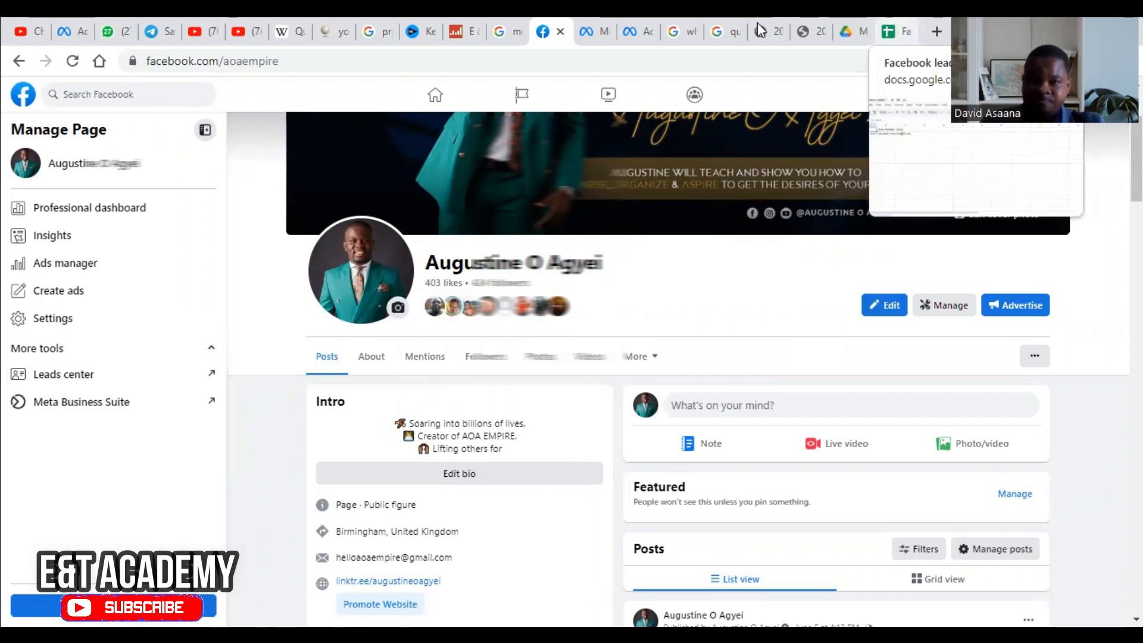
# - Switch back to the Ads Manager browser tab with the ad set editor
pyautogui.click(677, 17)
pyautogui.click(651, 19)
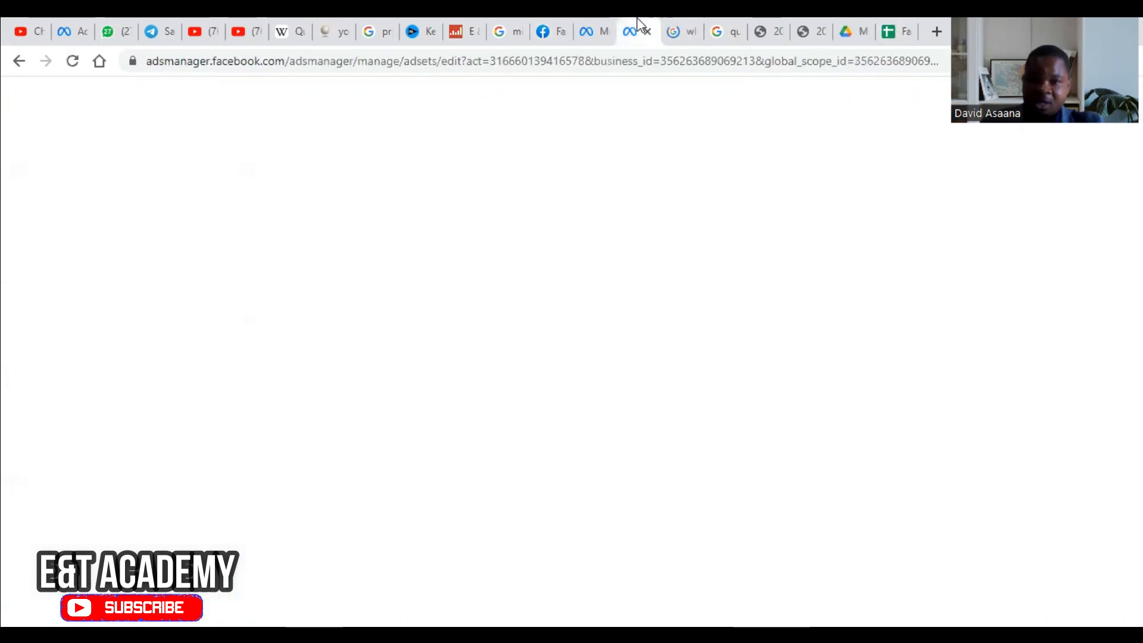